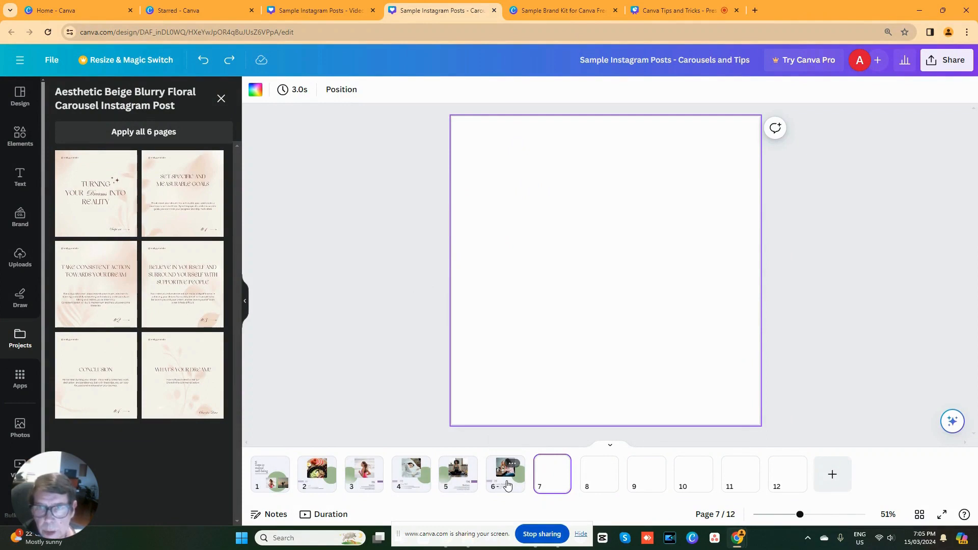
- Reopen the Aesthetic Beige Blurry Floral Carousel Instagram Post template from the Starred folder in the projects
click(222, 98)
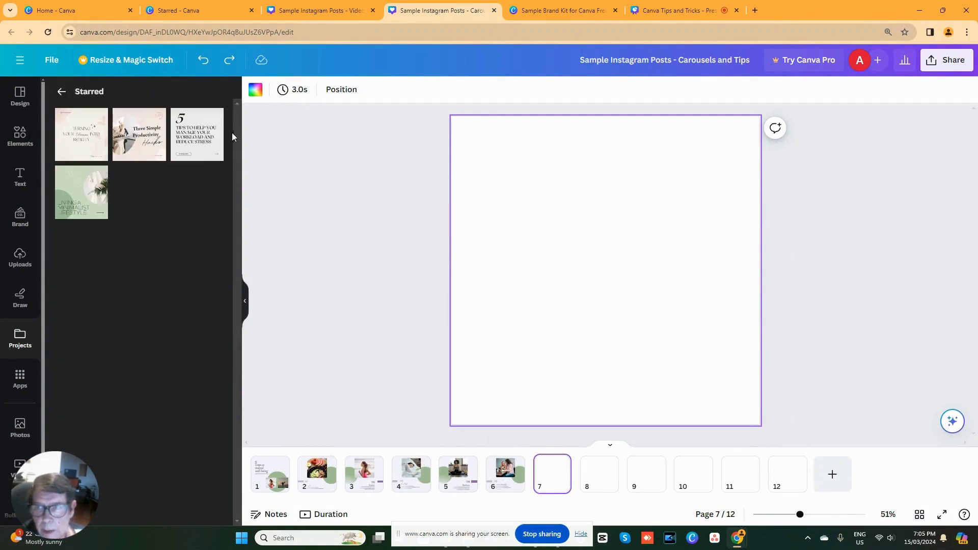
click(63, 93)
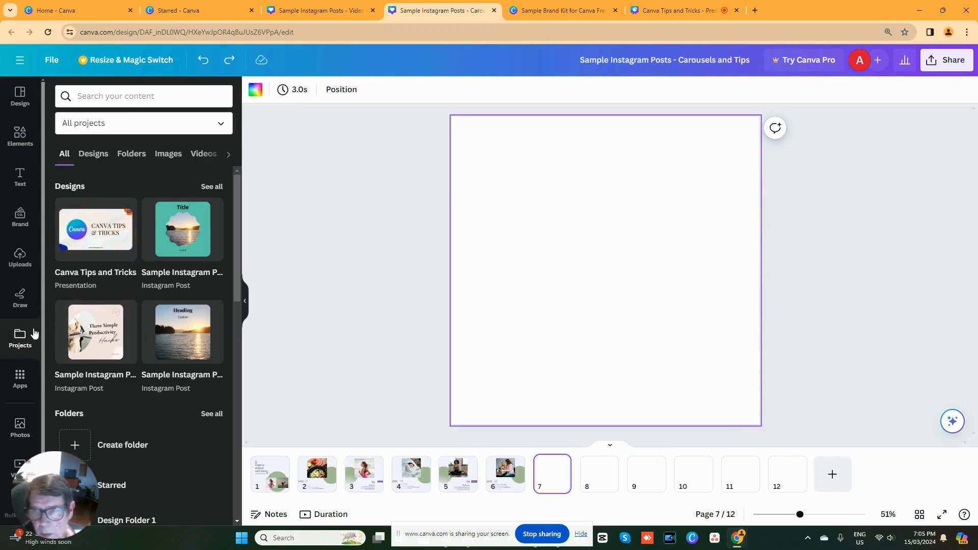
click(136, 157)
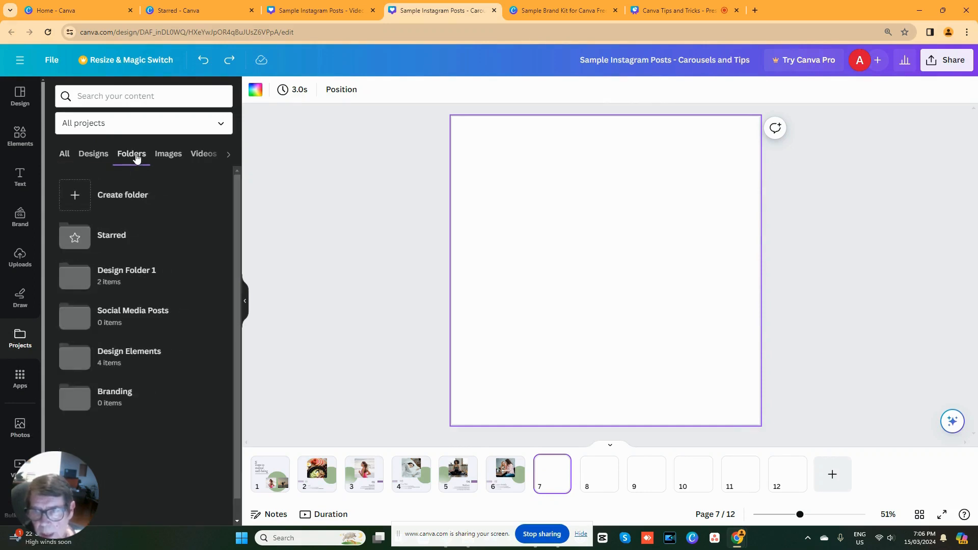
click(117, 235)
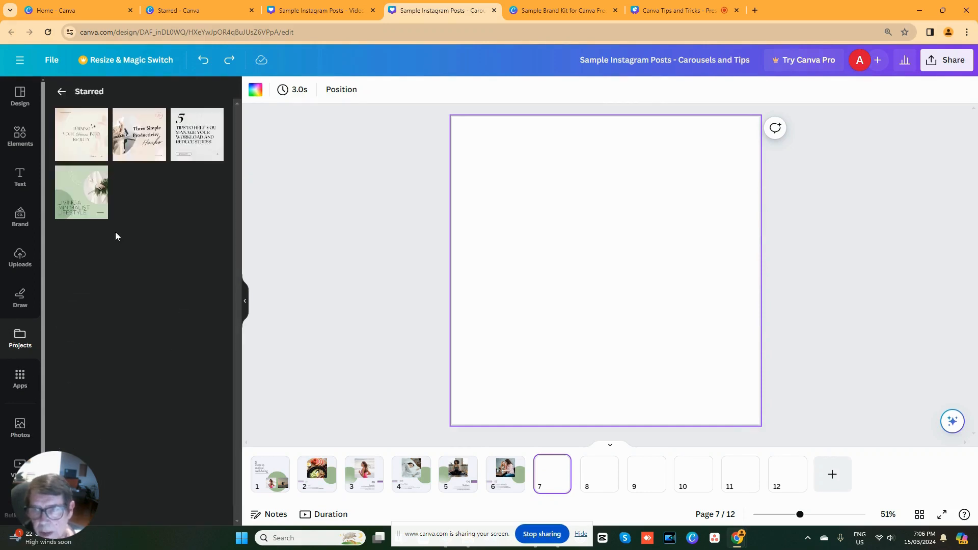
click(78, 134)
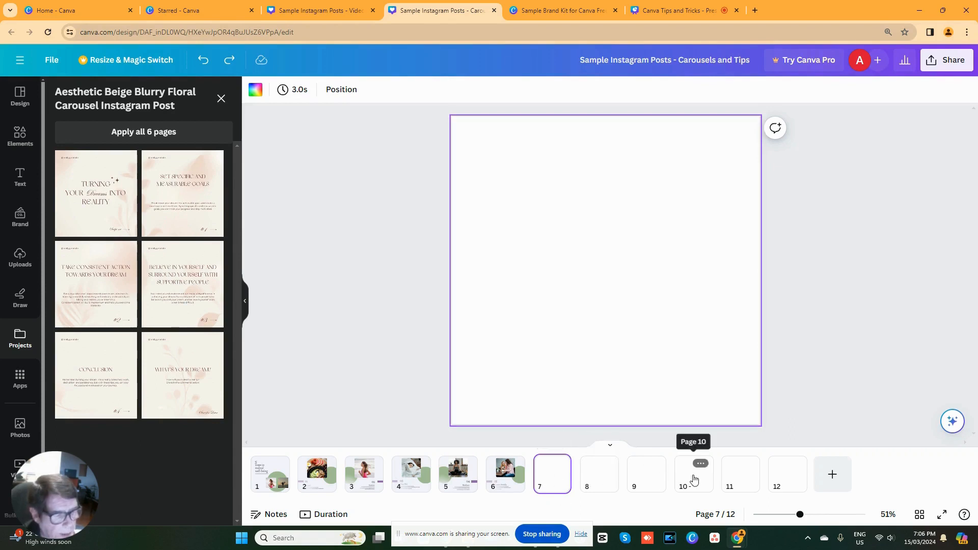
- Add two blank pages at the end and apply the template's "Turning Your Dreams Into Reality" layout to page 7
click(832, 475)
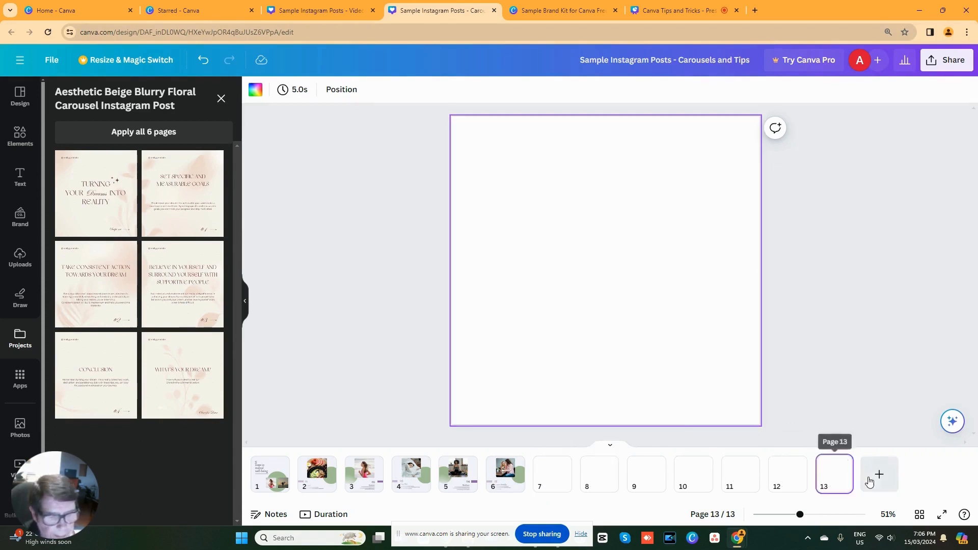
click(880, 475)
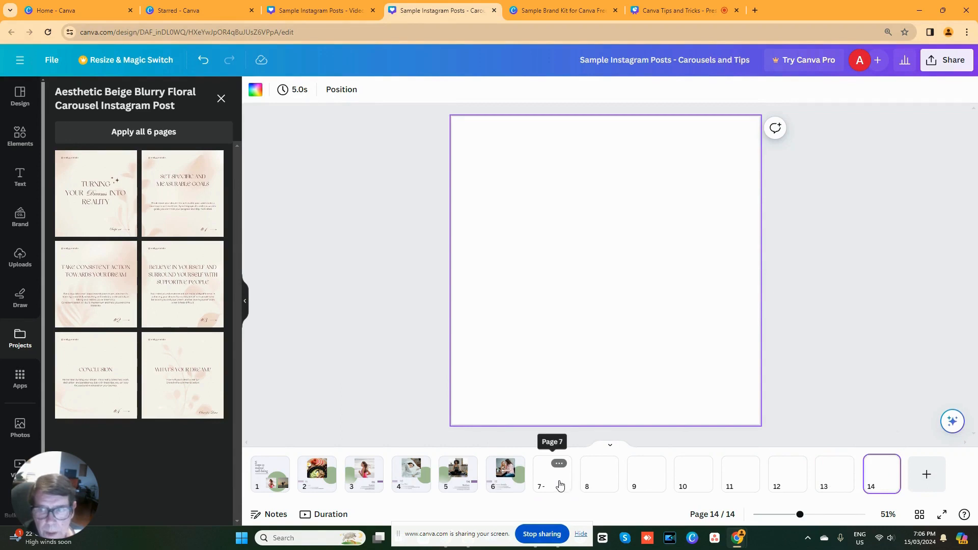
click(557, 481)
click(91, 218)
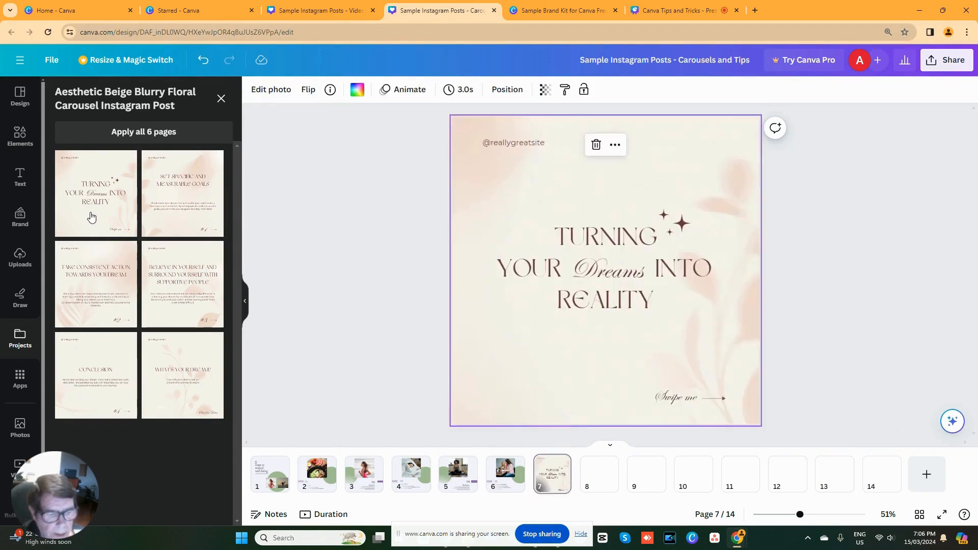
- Apply the template's remaining five layouts in order to pages 8 through 12, from "Set Specific and Measurable Goals" to "What's Your Dream?"
click(593, 480)
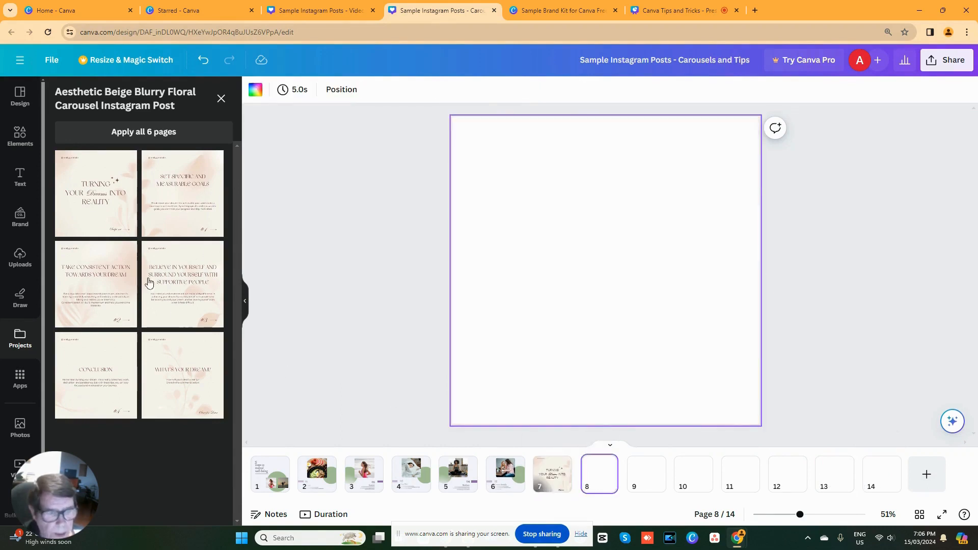
click(158, 198)
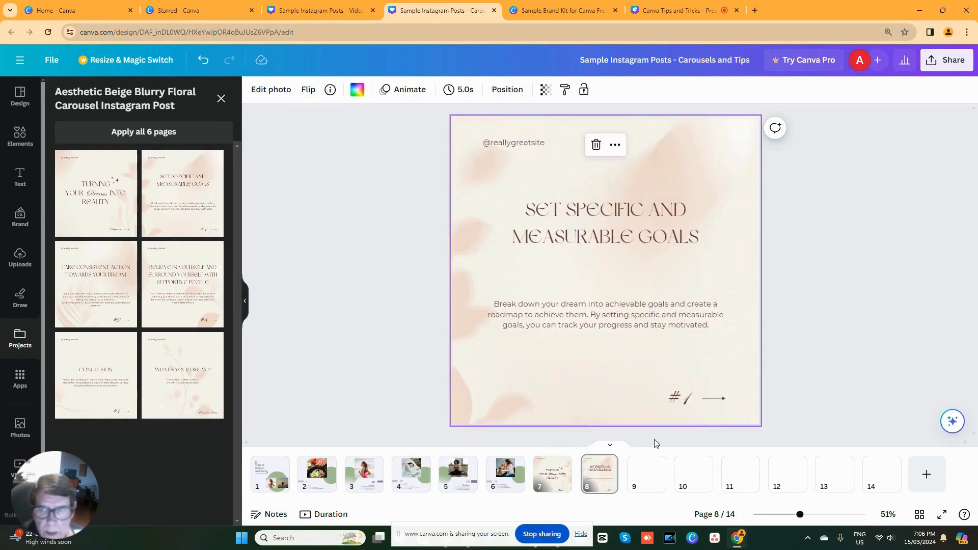
click(637, 476)
click(95, 289)
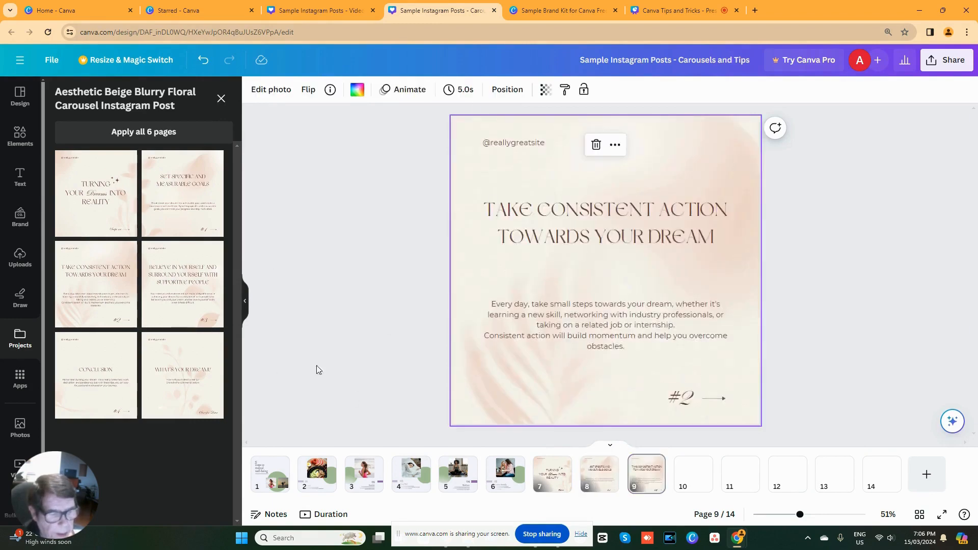
click(685, 473)
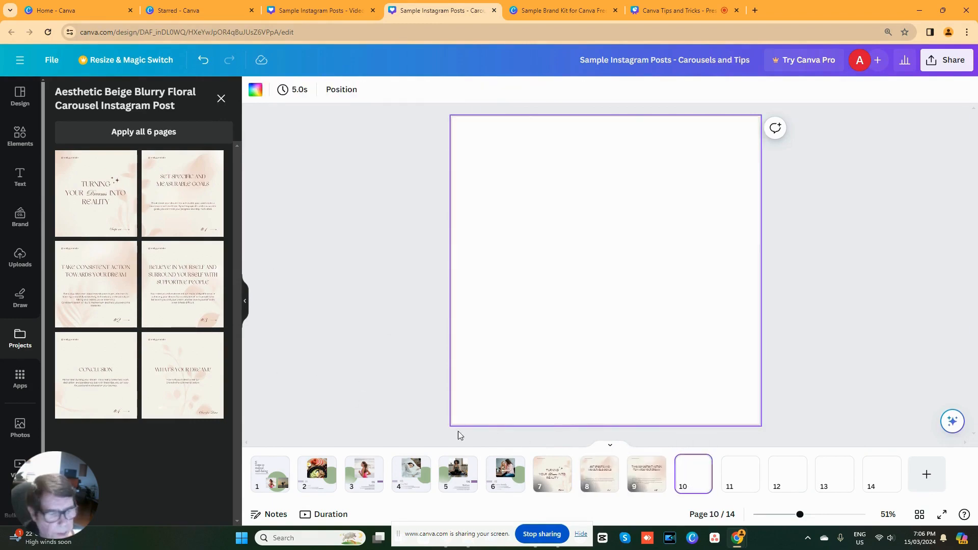
click(179, 296)
click(742, 468)
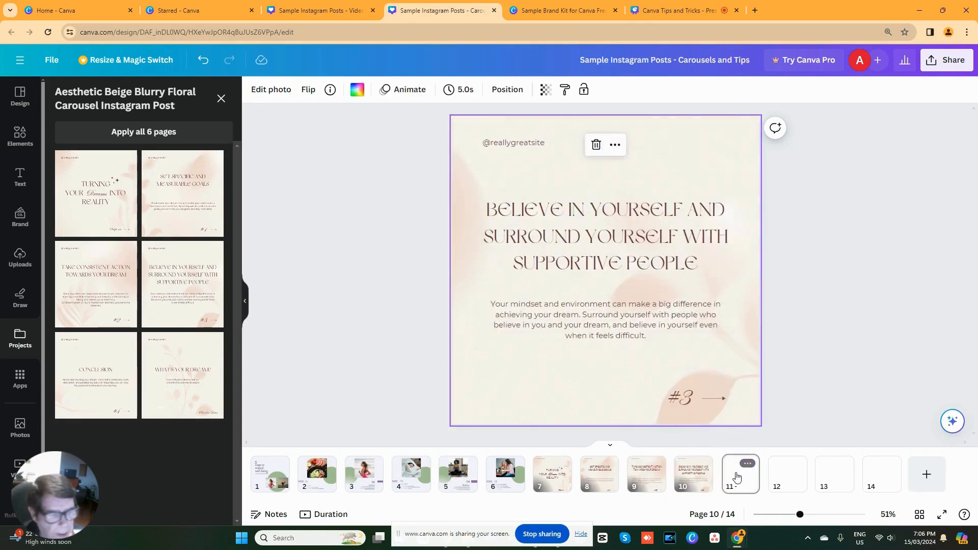
click(124, 388)
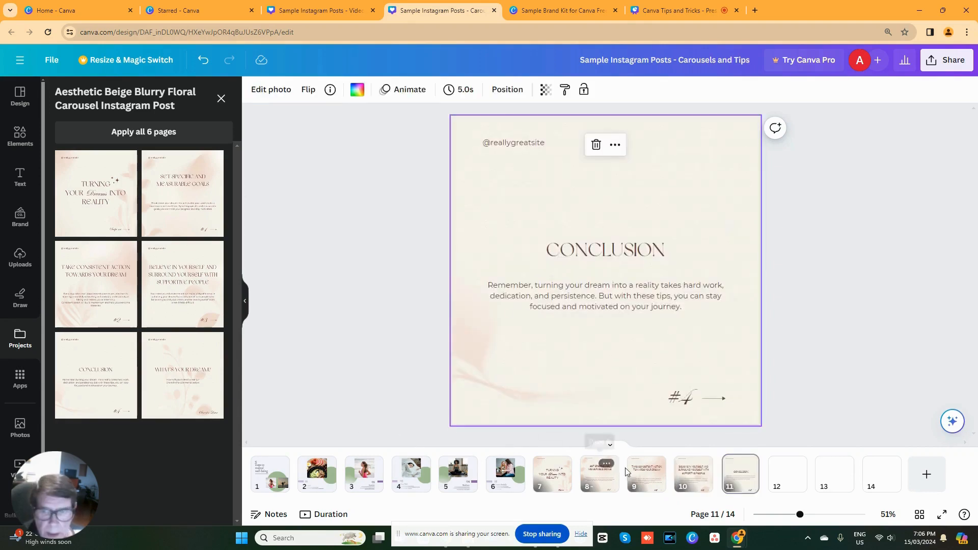
click(788, 471)
click(195, 376)
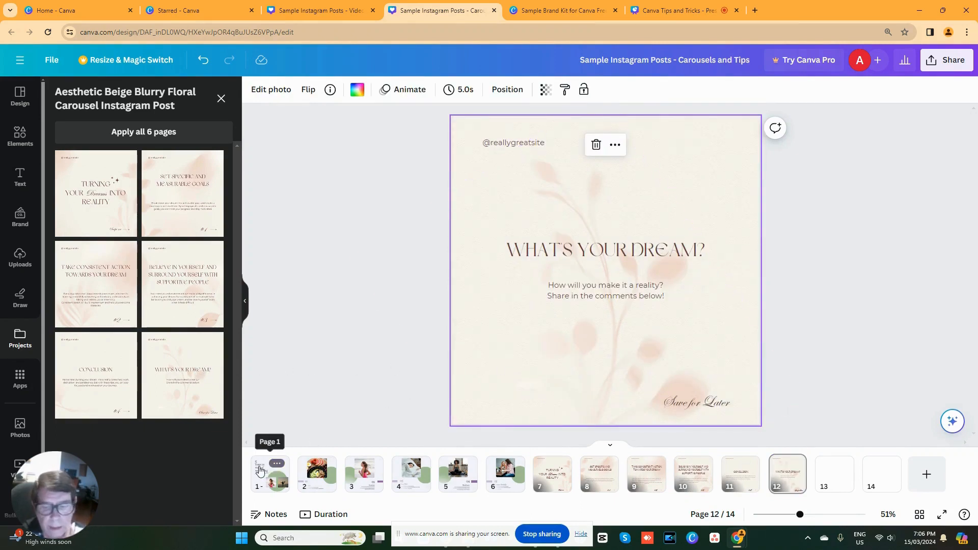
- Select page 1's background, and copy the #E0EEE0 color code from the palette in the Sample Brand Kit design
click(260, 470)
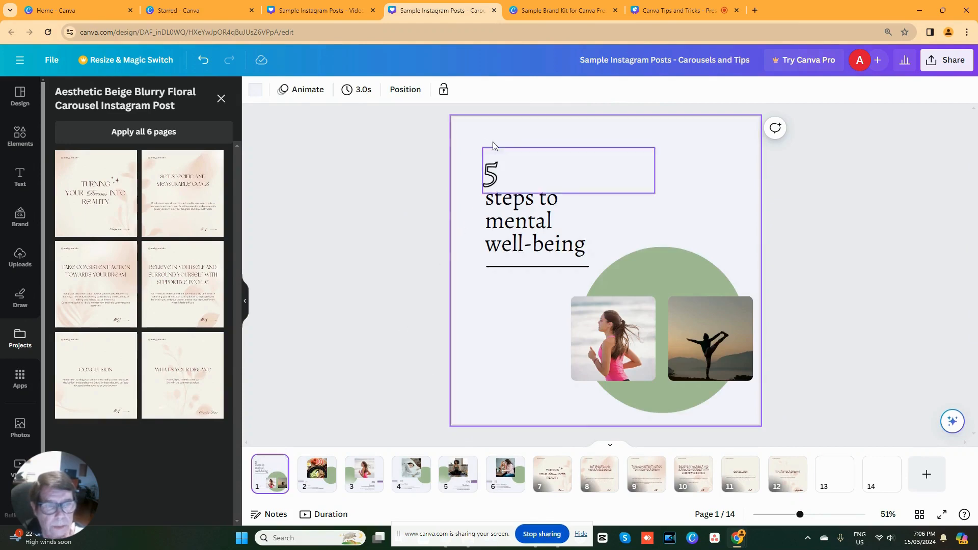
click(469, 128)
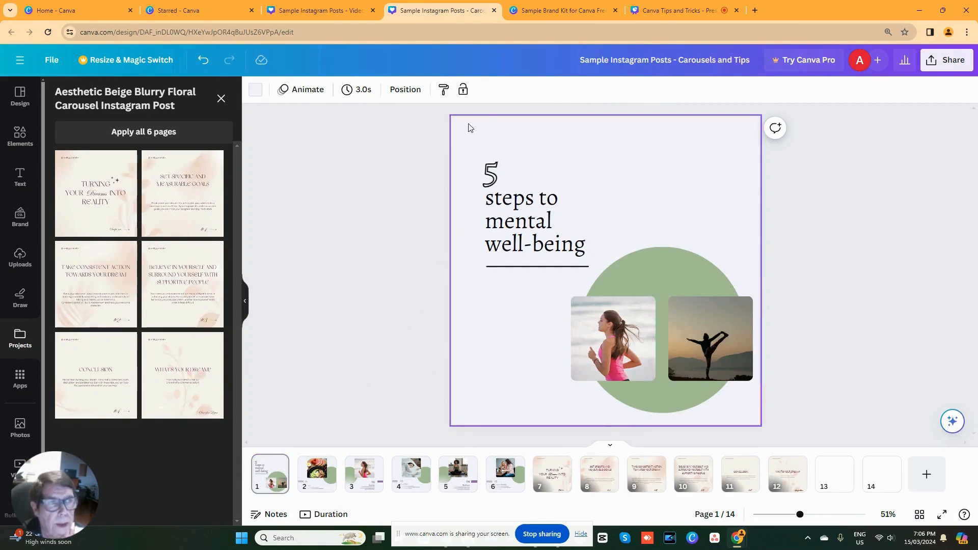
click(564, 9)
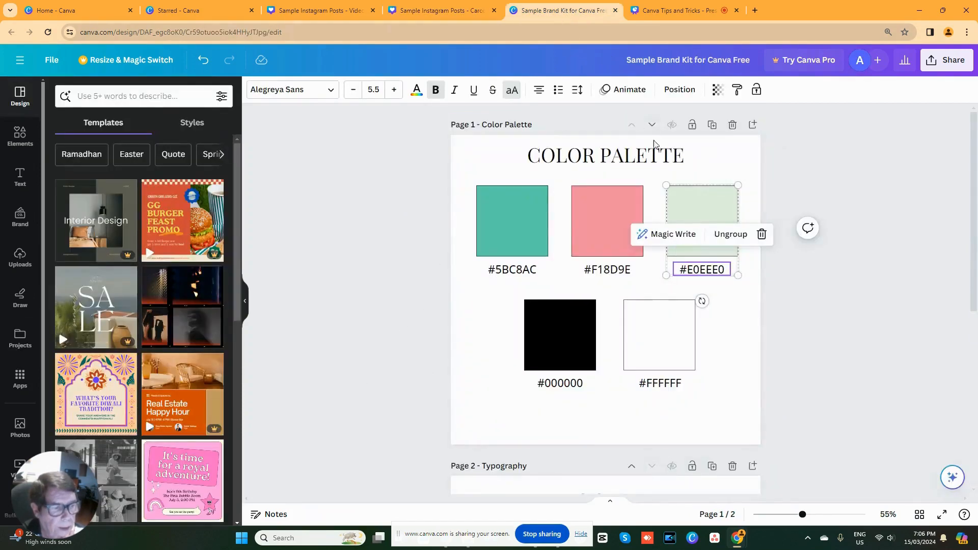
right_click(697, 271)
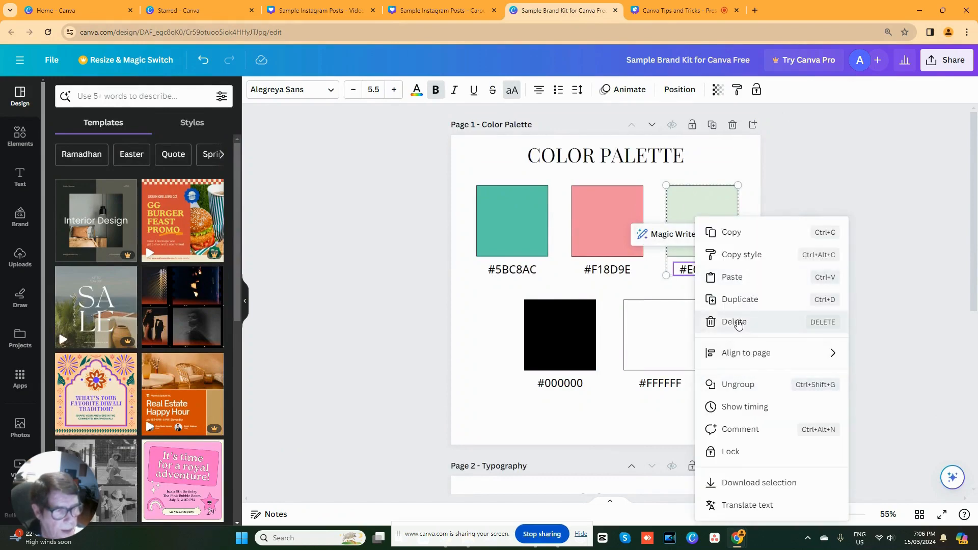
click(713, 233)
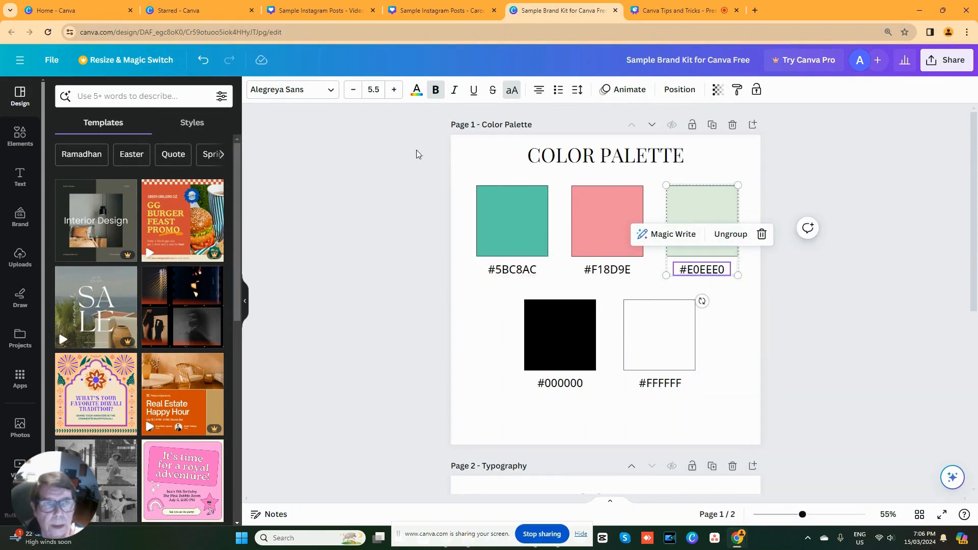
click(428, 9)
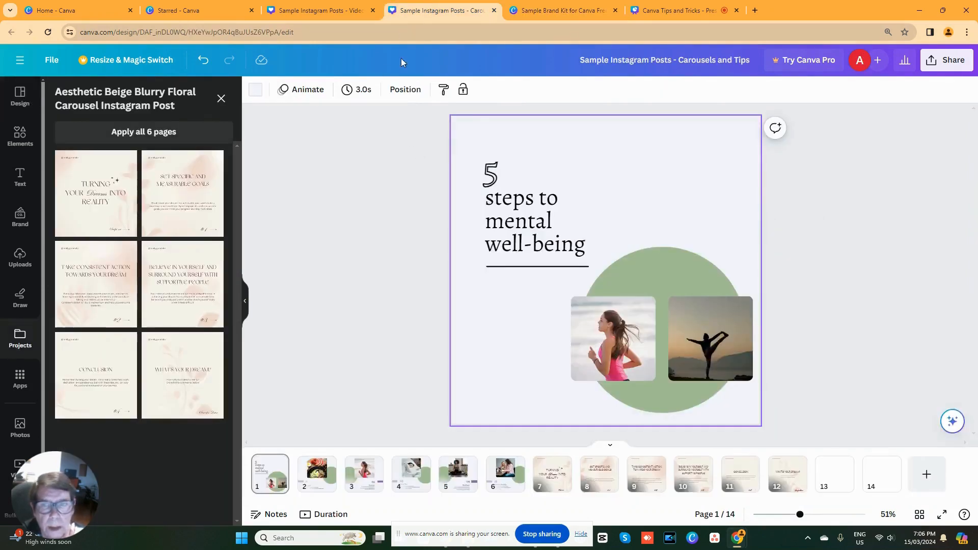
- Set page 1's background color to #E0EEE0 and apply the same color change across all pages
click(259, 91)
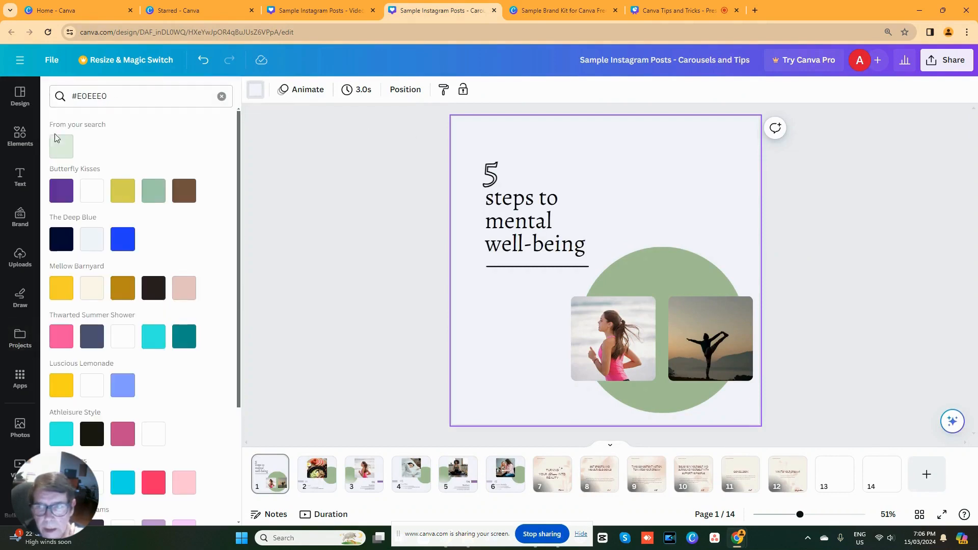
click(57, 148)
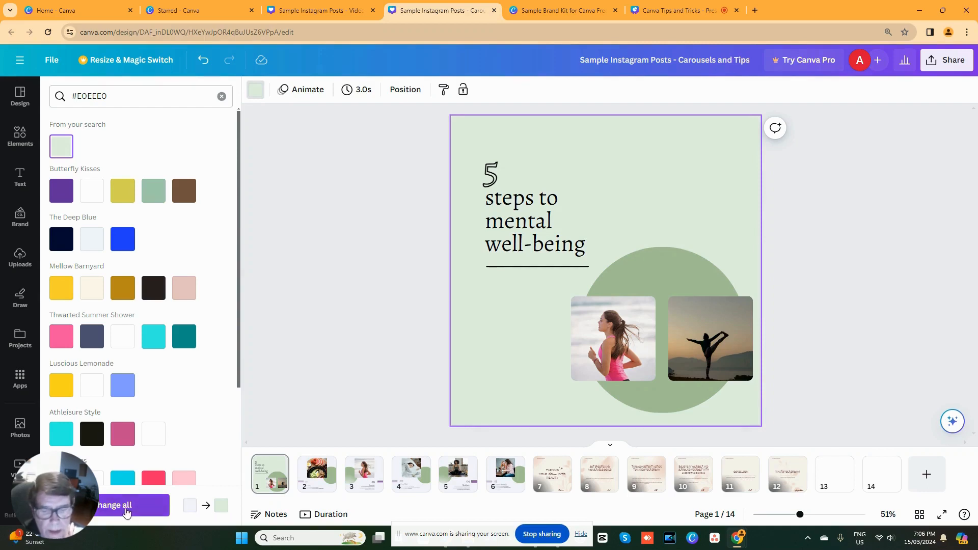
click(127, 512)
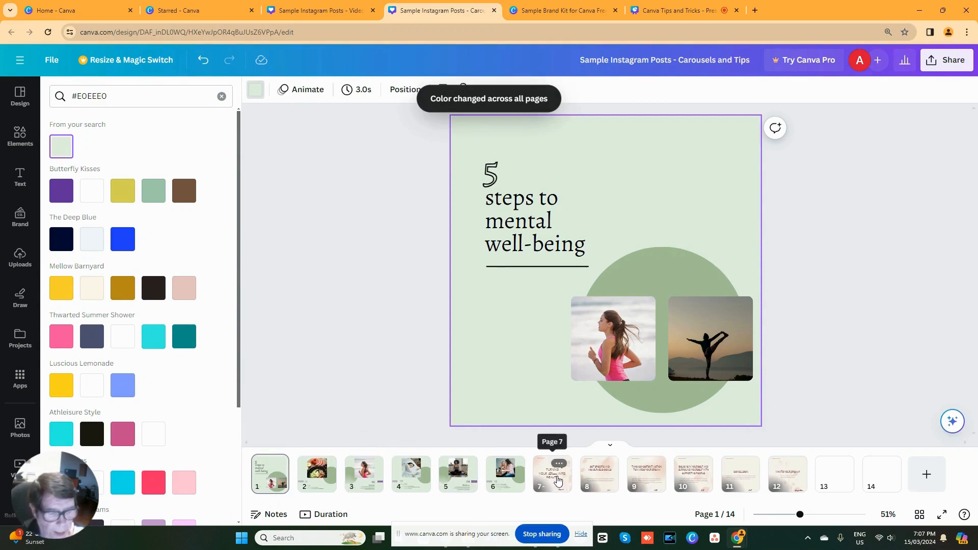
- Detach the image from the background of page 7, the "Turning Your Dreams Into Reality" page
click(556, 481)
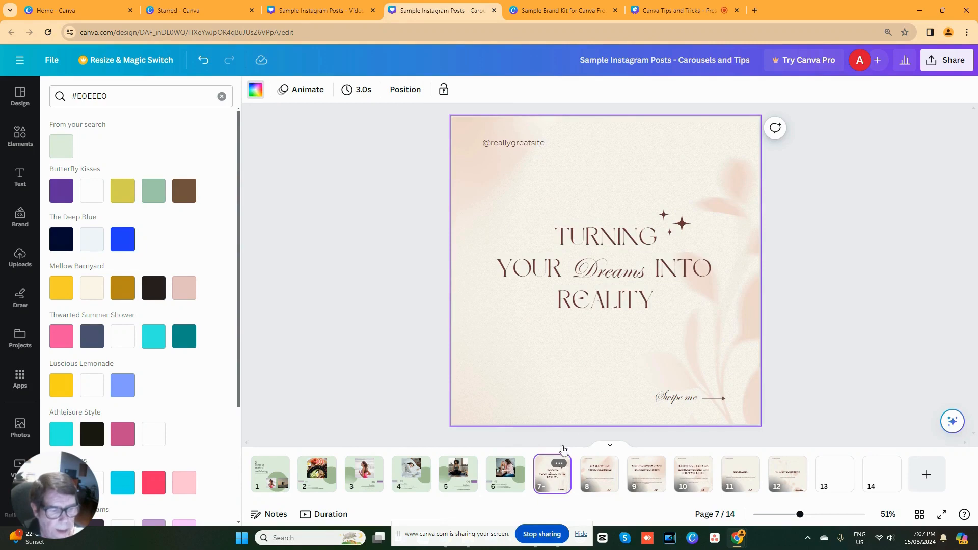
click(606, 420)
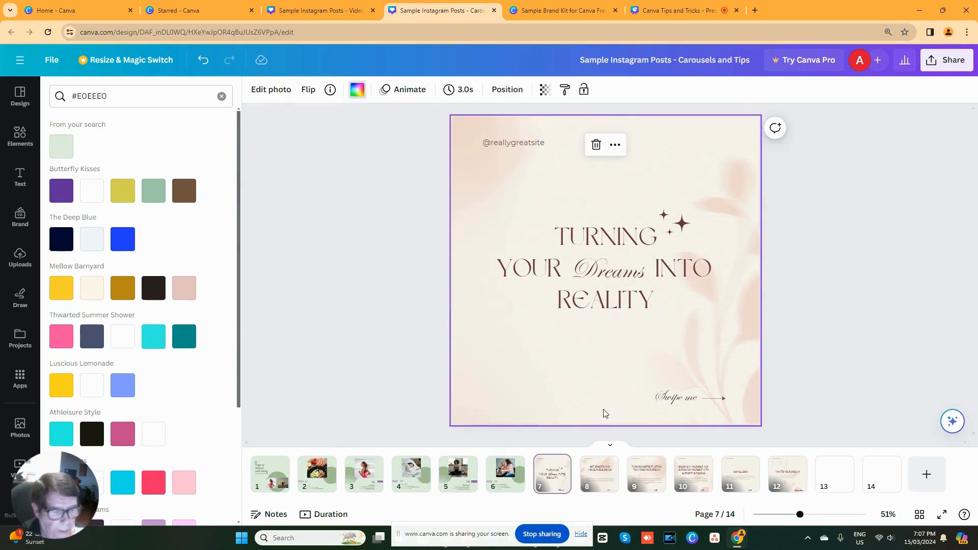
right_click(606, 414)
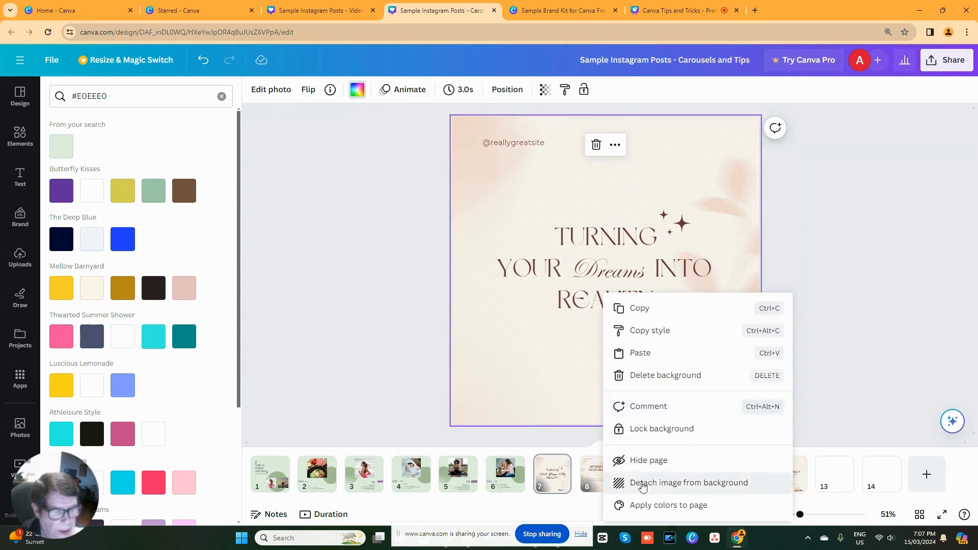
click(643, 484)
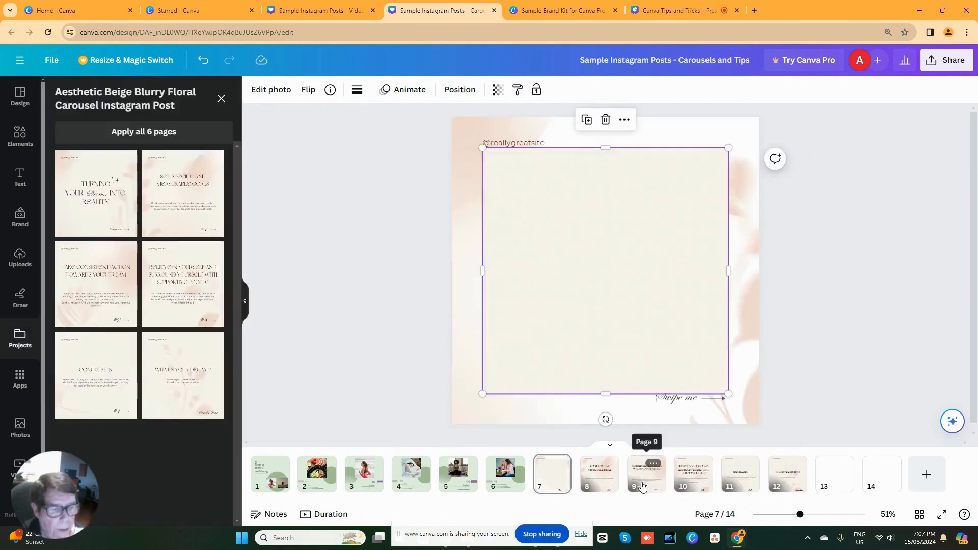
- Color page 7's background #E0EEE0 and set the detached beige image as the page background again
click(610, 411)
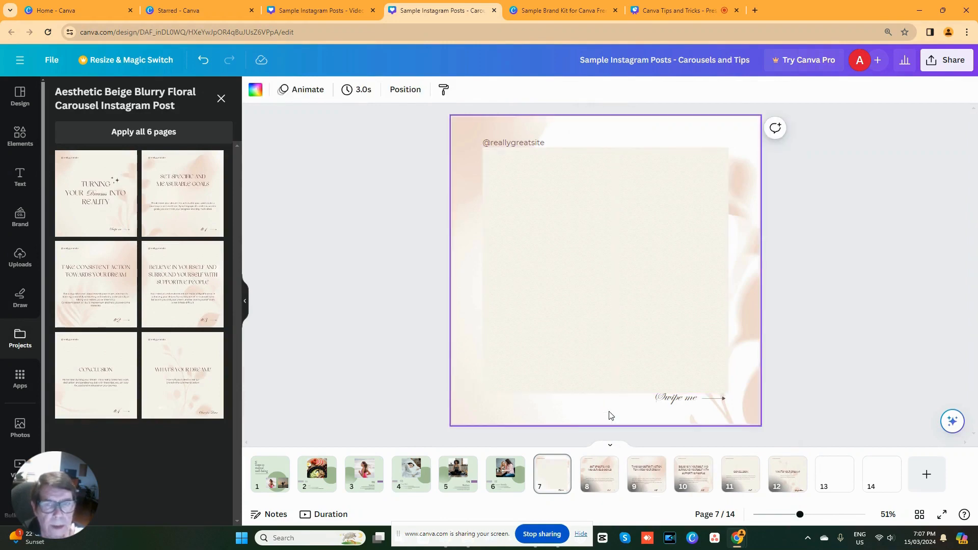
click(254, 90)
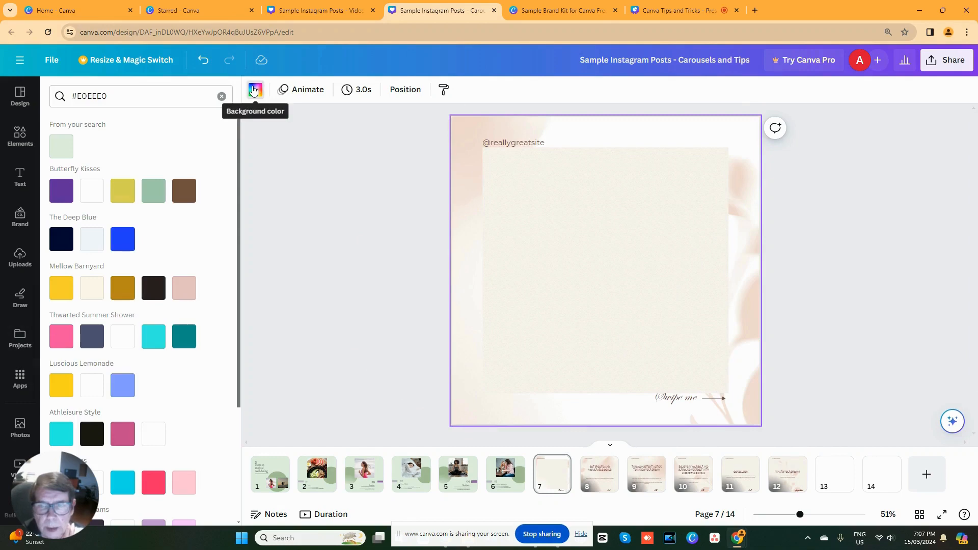
click(56, 151)
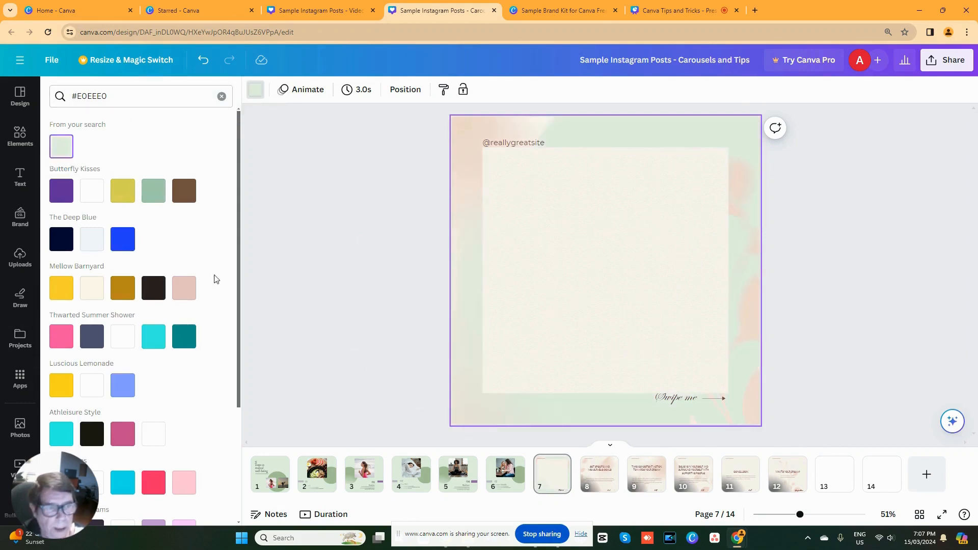
right_click(560, 290)
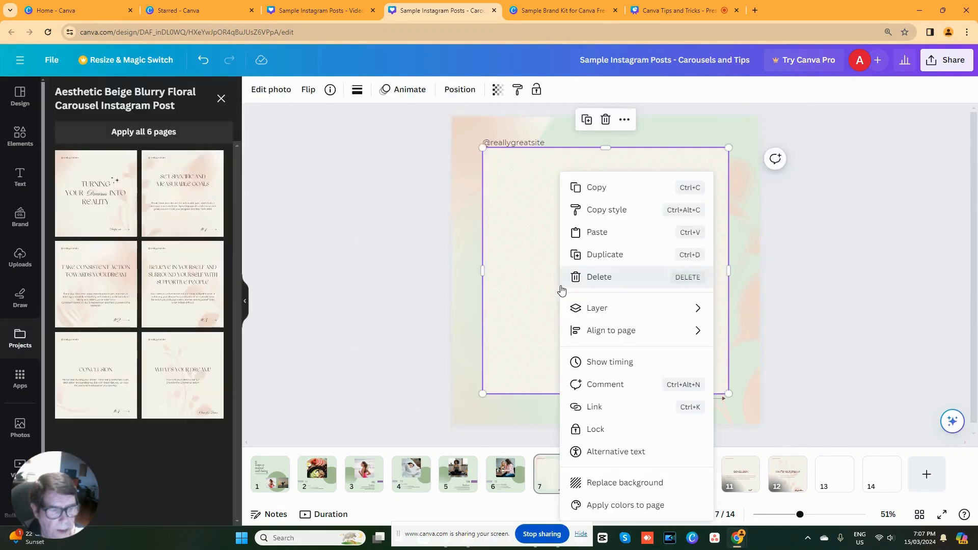
click(604, 484)
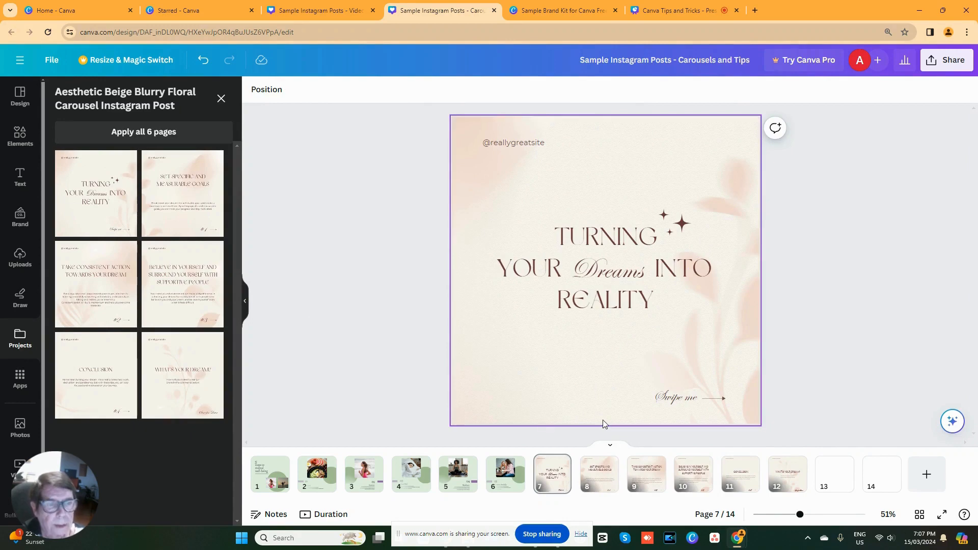
- Set the transparency of page 7's background image to 60
click(604, 420)
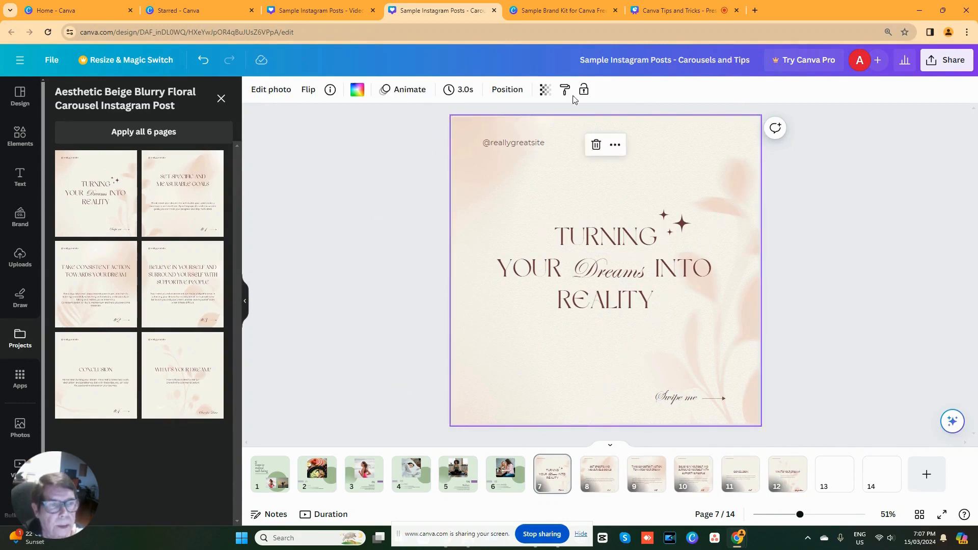
click(541, 90)
drag(544, 137, 504, 142)
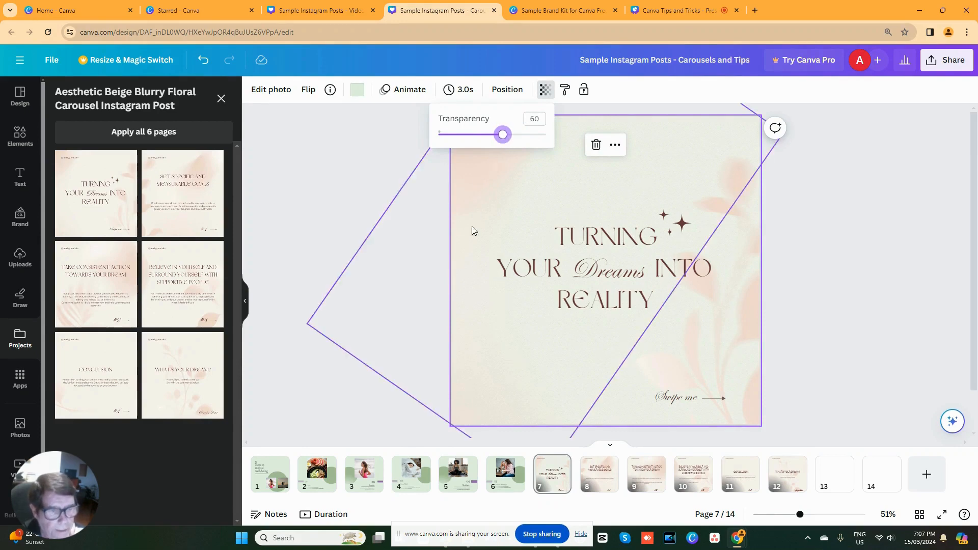
- Detach the image from the background of page 8, the "Set Specific and Measurable Goals" page
click(596, 483)
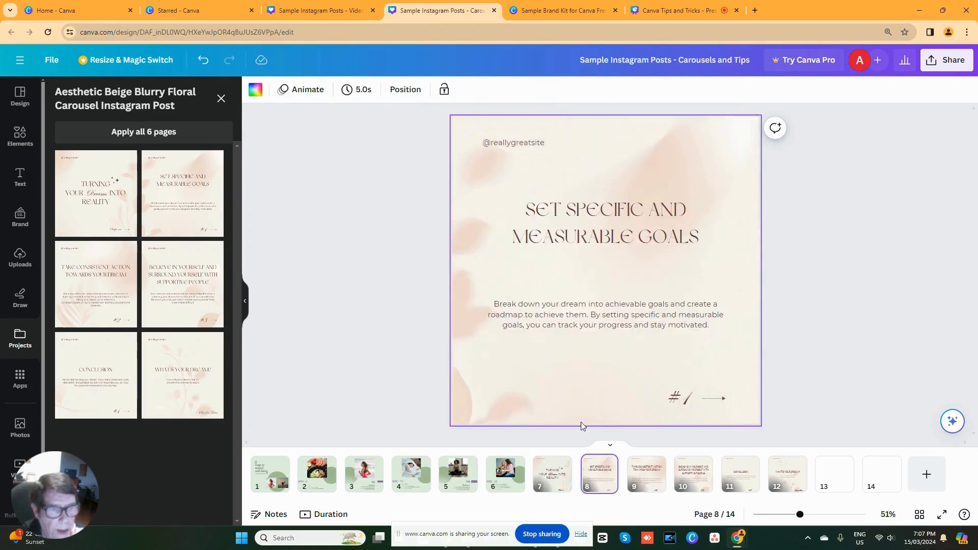
click(499, 125)
right_click(499, 125)
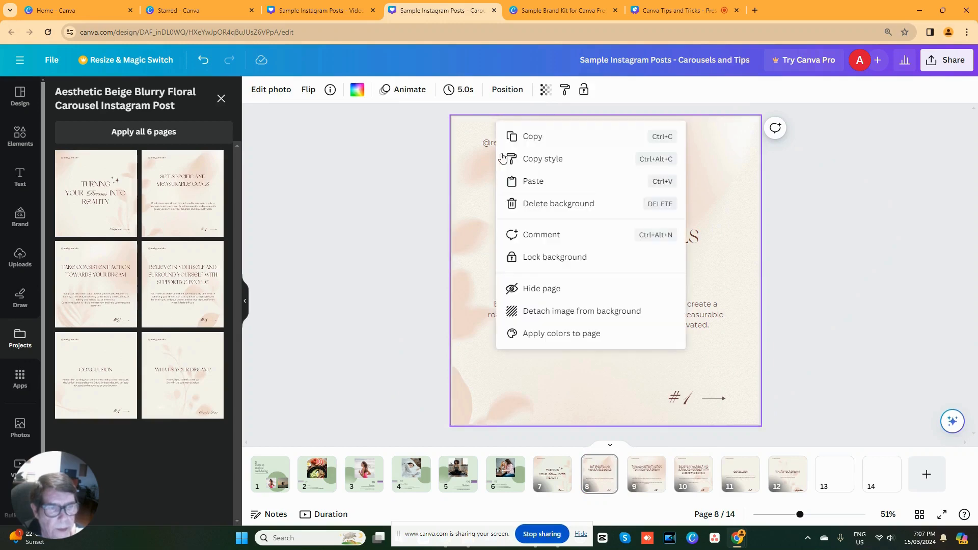
click(543, 310)
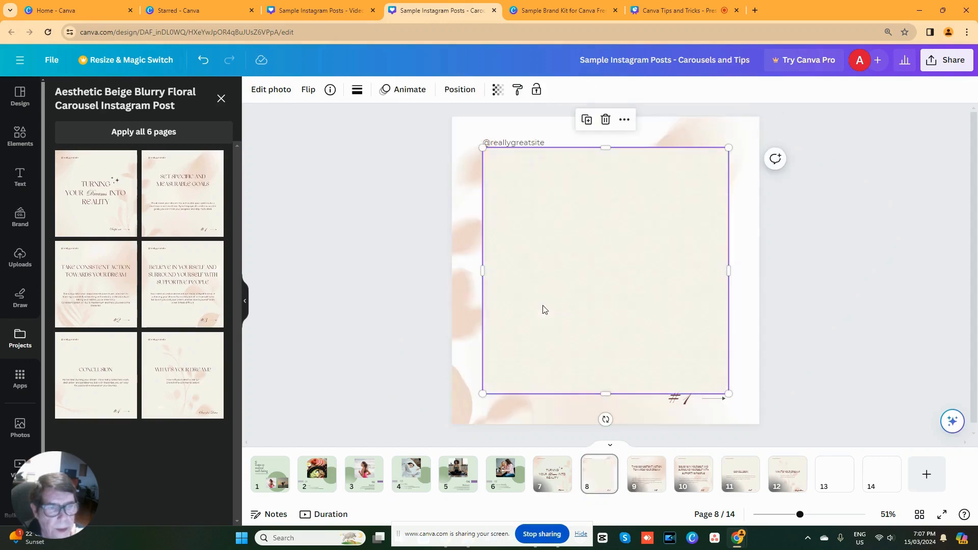
- Color page 8's background #E0EEE0 and set the detached beige image as the page background again
click(524, 125)
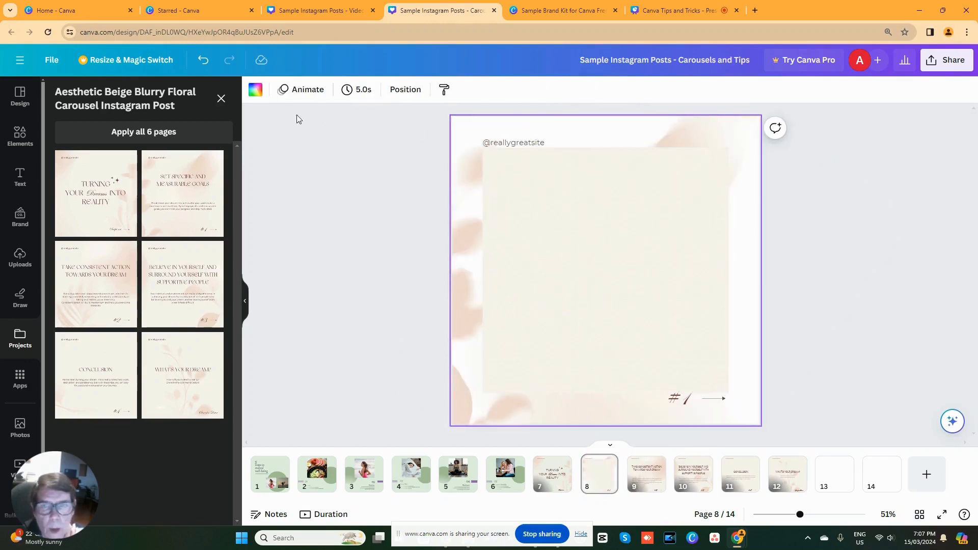
click(252, 92)
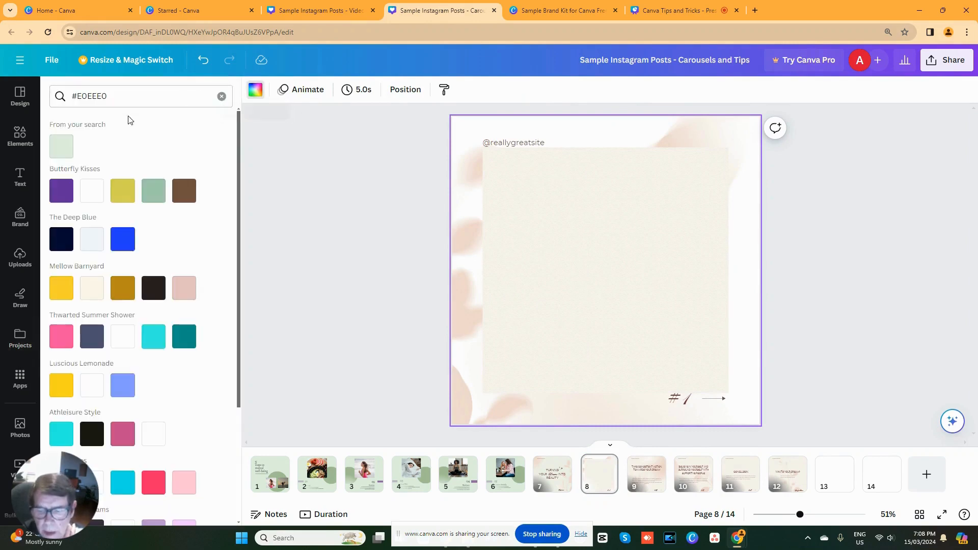
click(55, 150)
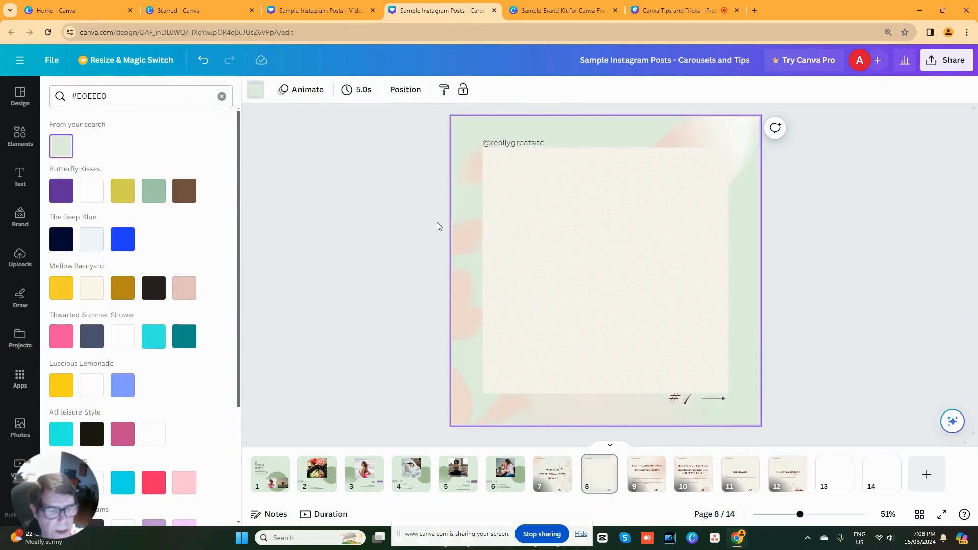
right_click(536, 229)
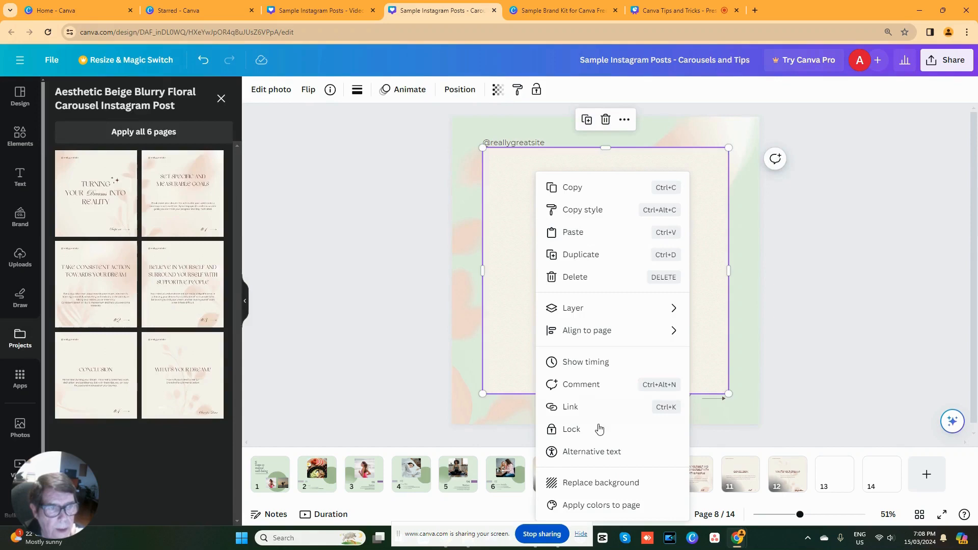
click(609, 484)
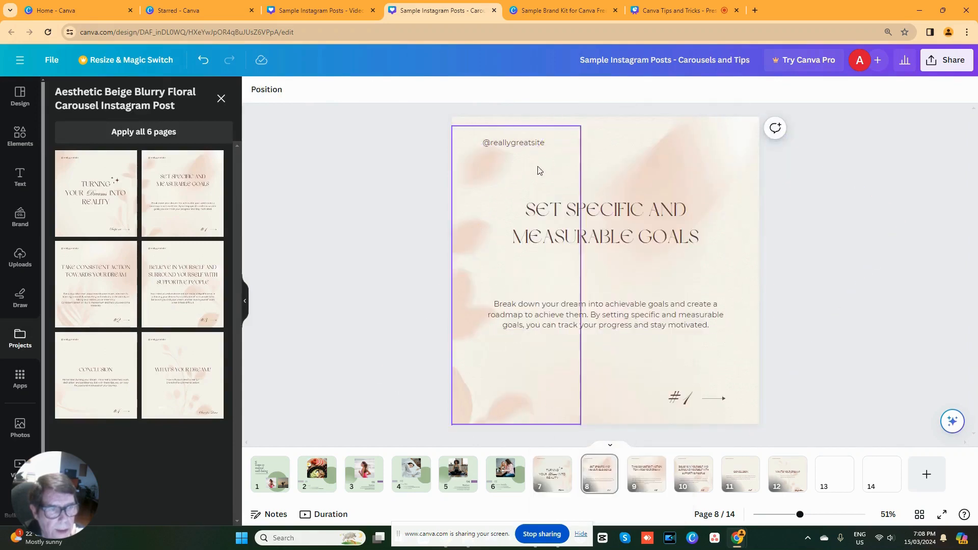
- Set the transparency of page 8's background image to 60
click(550, 126)
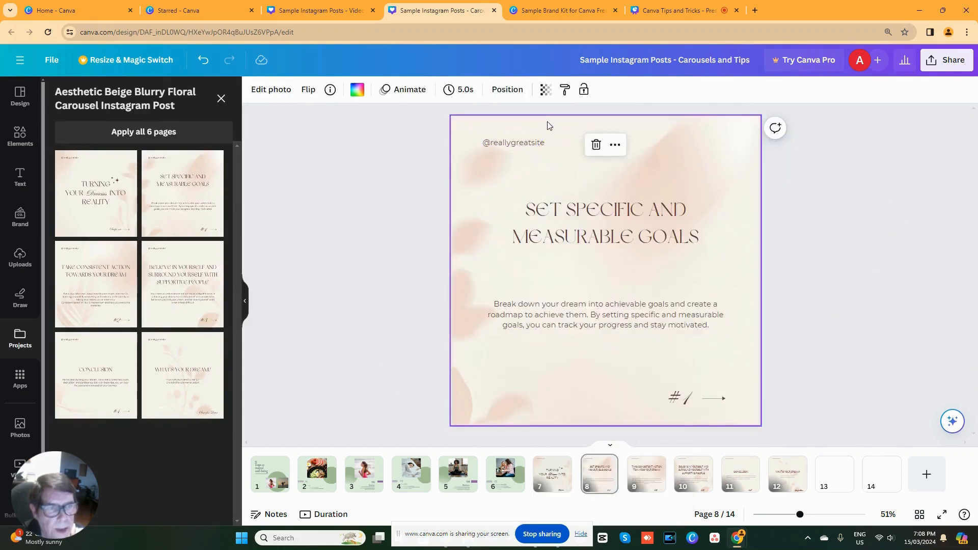
click(545, 91)
click(542, 122)
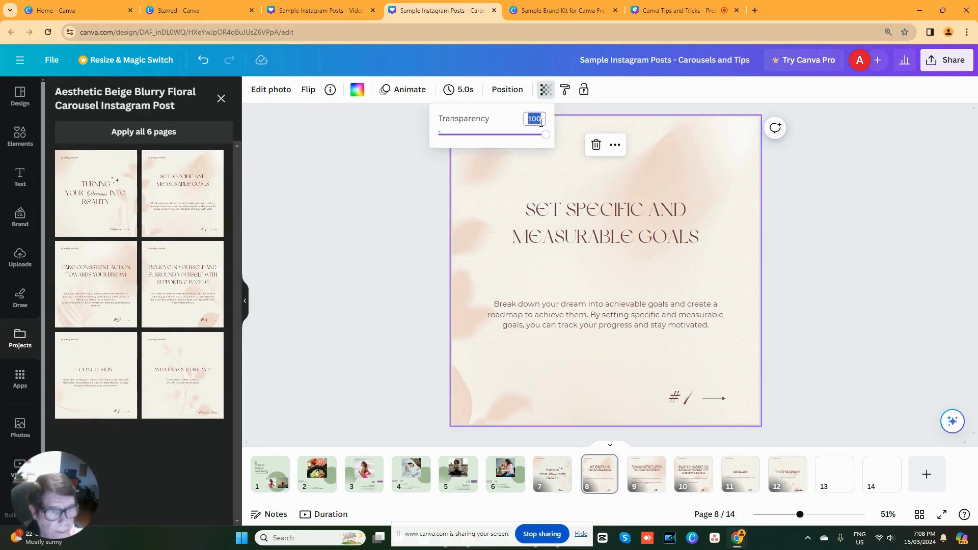
text(60)
key(Return)
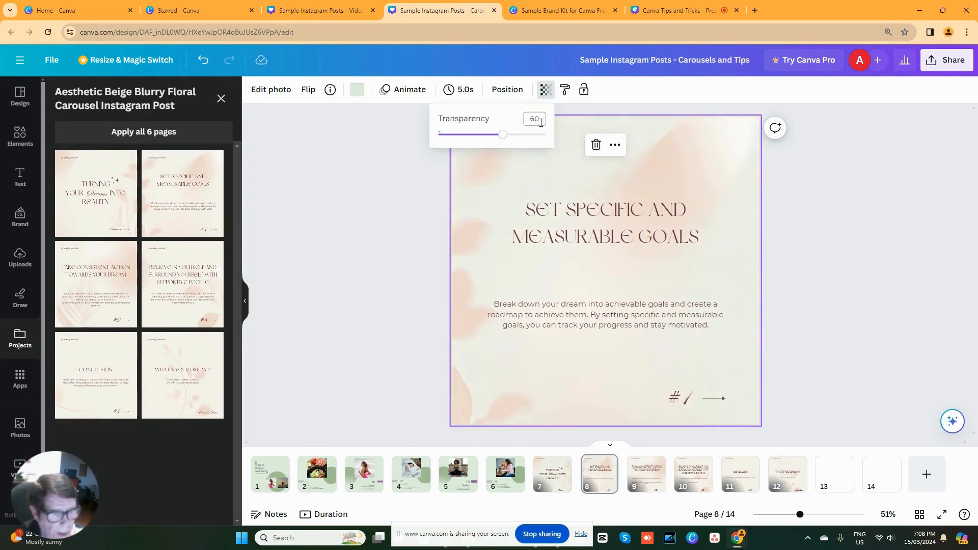
- On page 1, change the font of the large number 5 to Playfair Display
click(646, 486)
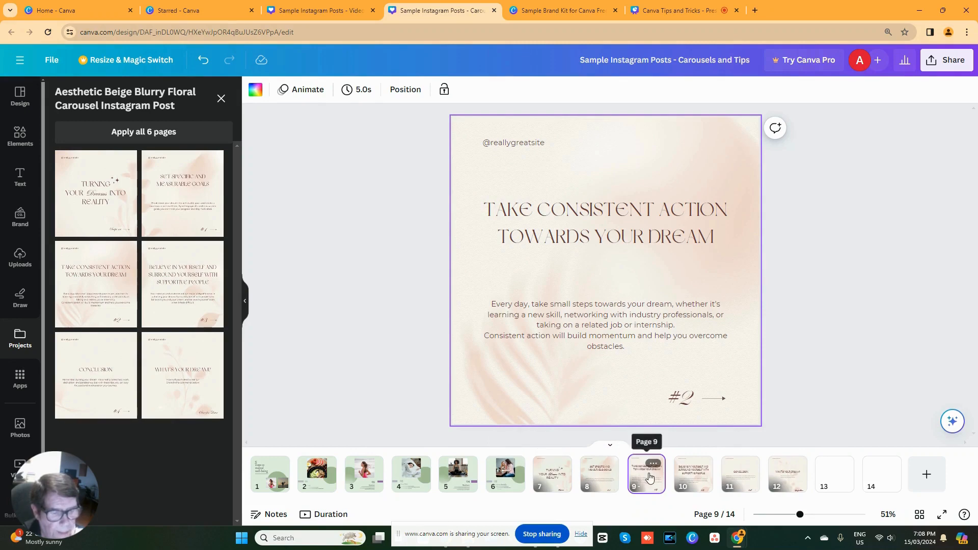
click(561, 483)
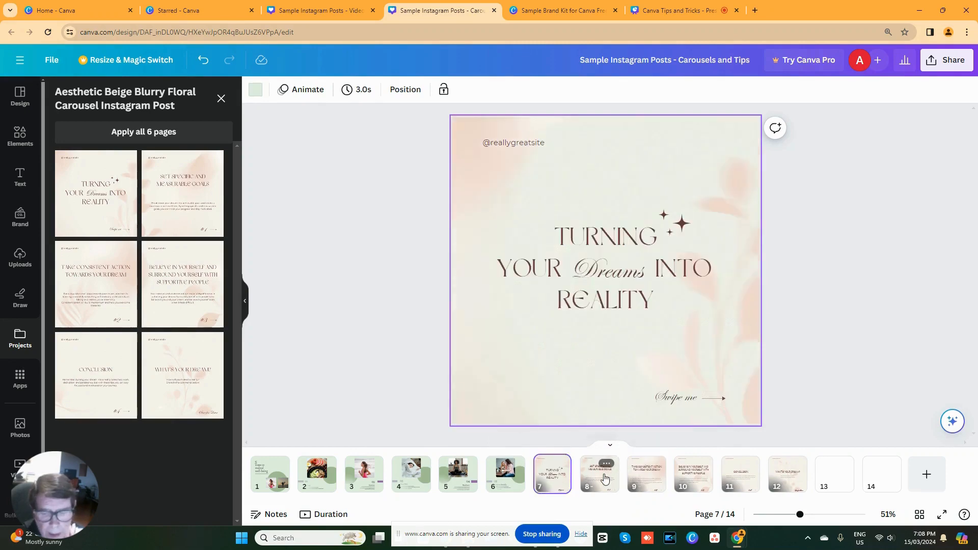
click(606, 479)
click(257, 483)
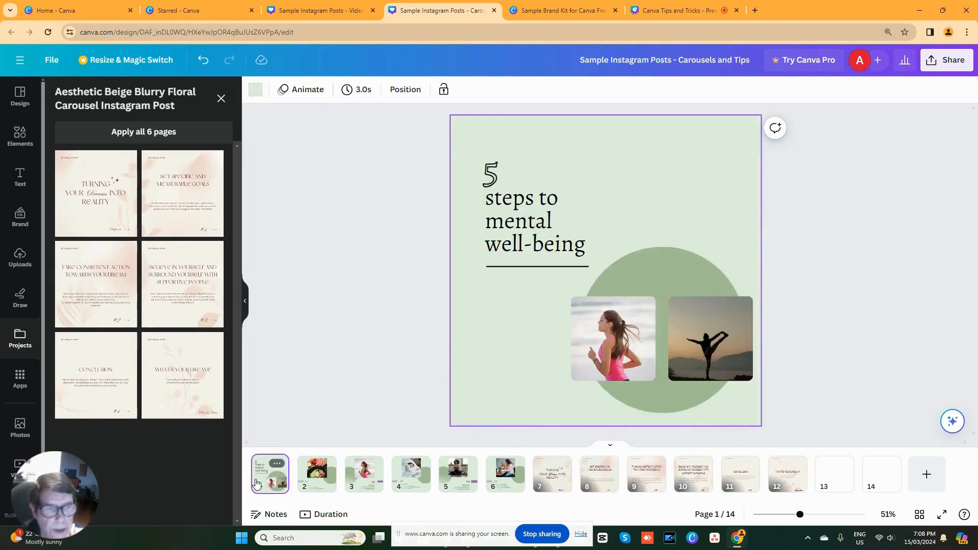
click(489, 176)
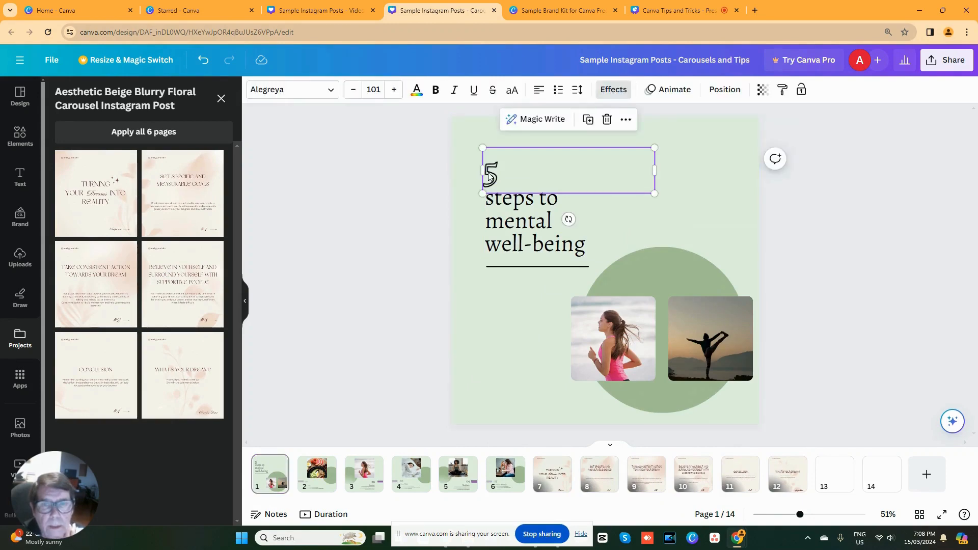
click(329, 91)
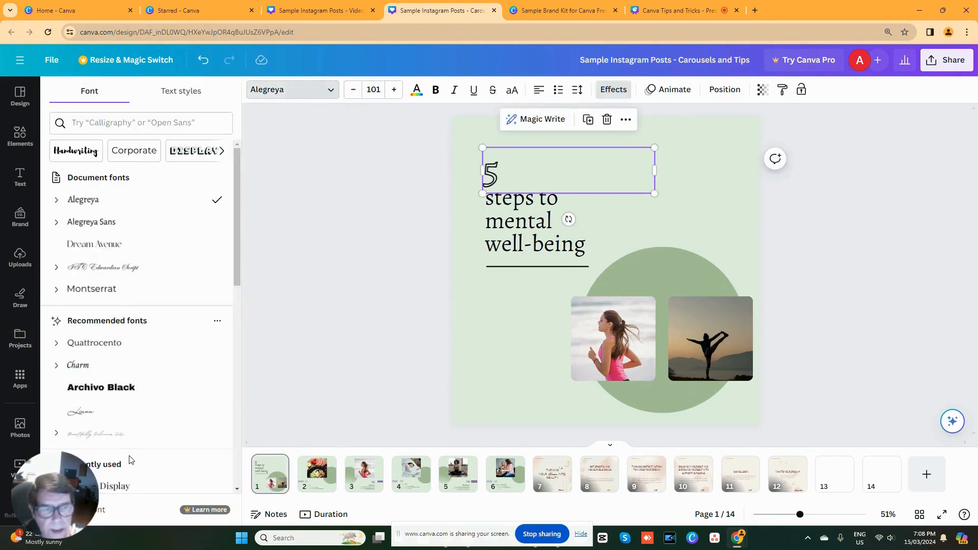
click(123, 488)
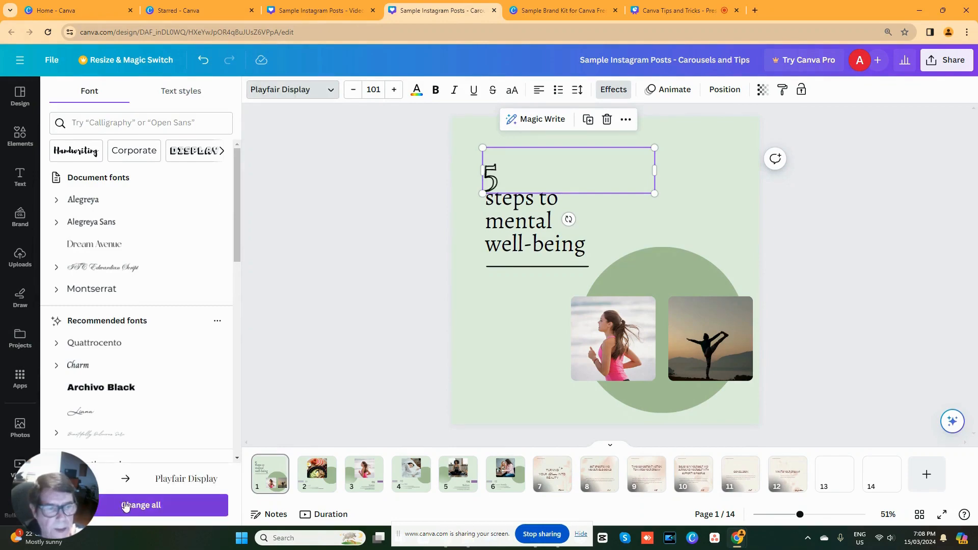
- Try applying the number's Playfair Display font change across the whole design, and undo that design-wide change
click(148, 507)
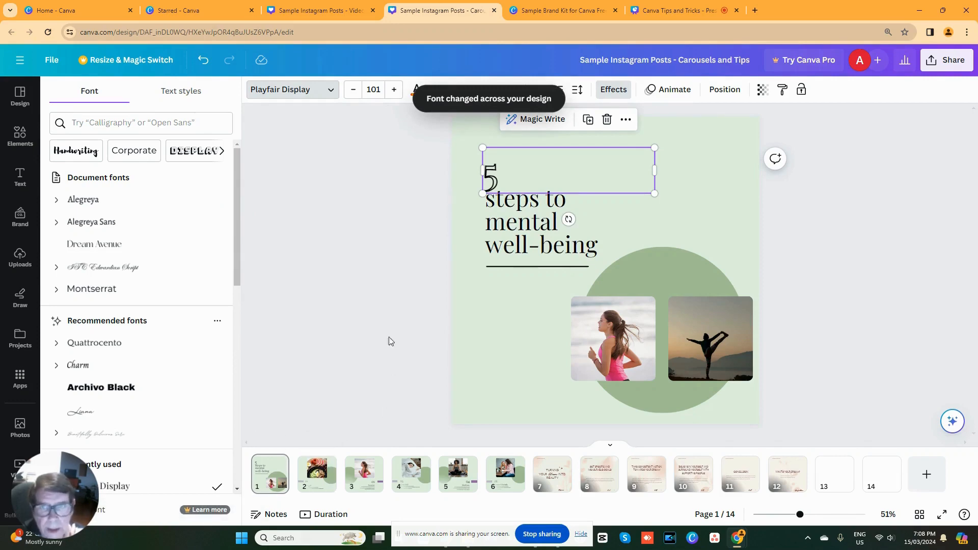
click(204, 61)
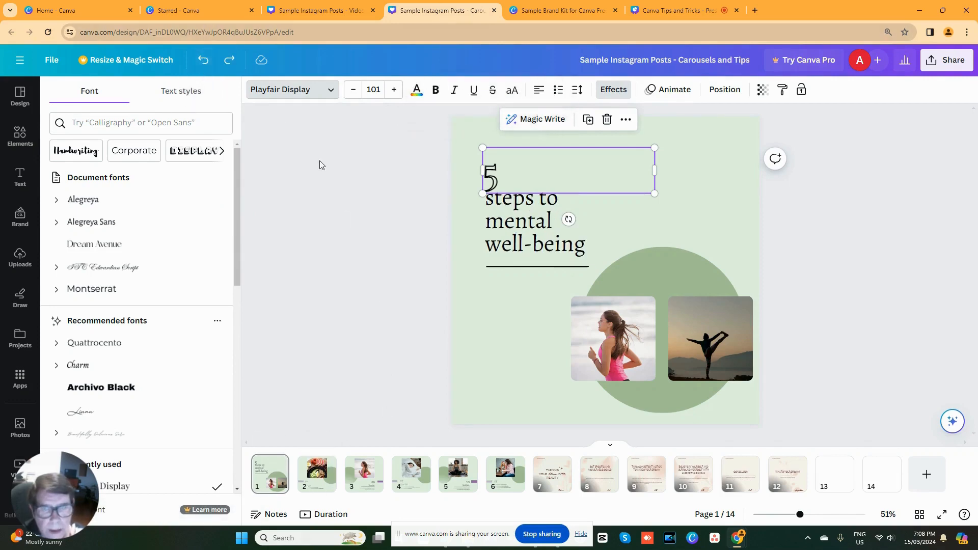
double_click(497, 175)
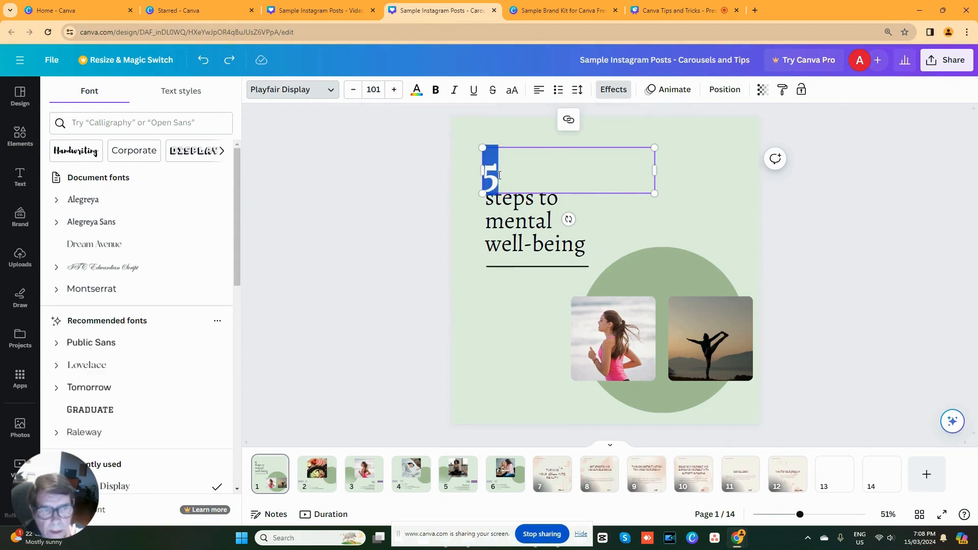
click(496, 217)
click(493, 181)
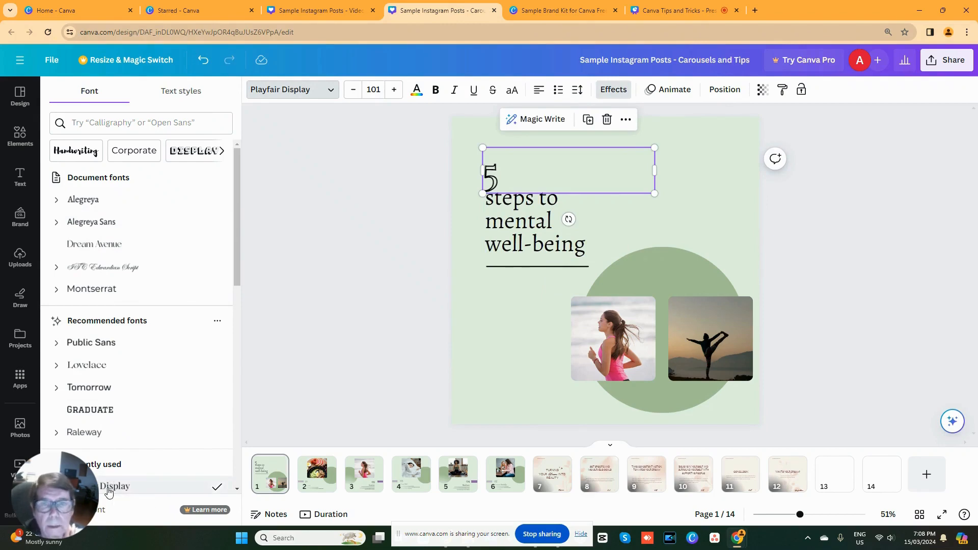
- Change the "steps to mental well-being" heading to Playfair Display and apply the font change across the whole design
click(501, 195)
click(502, 204)
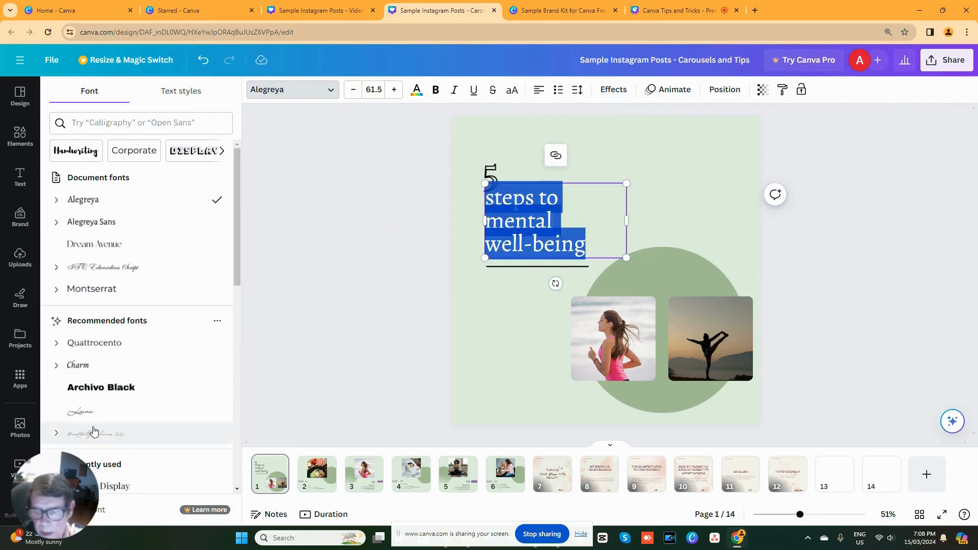
click(123, 486)
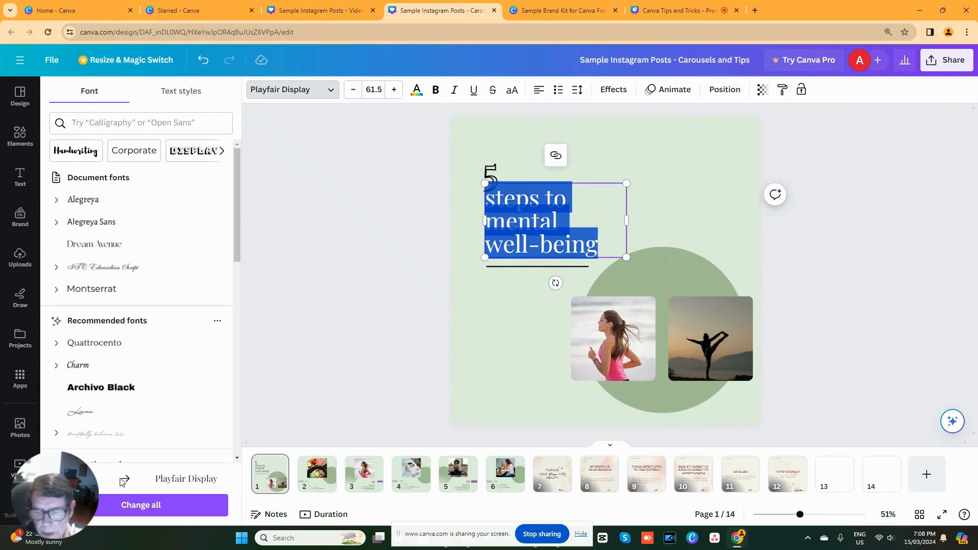
click(134, 511)
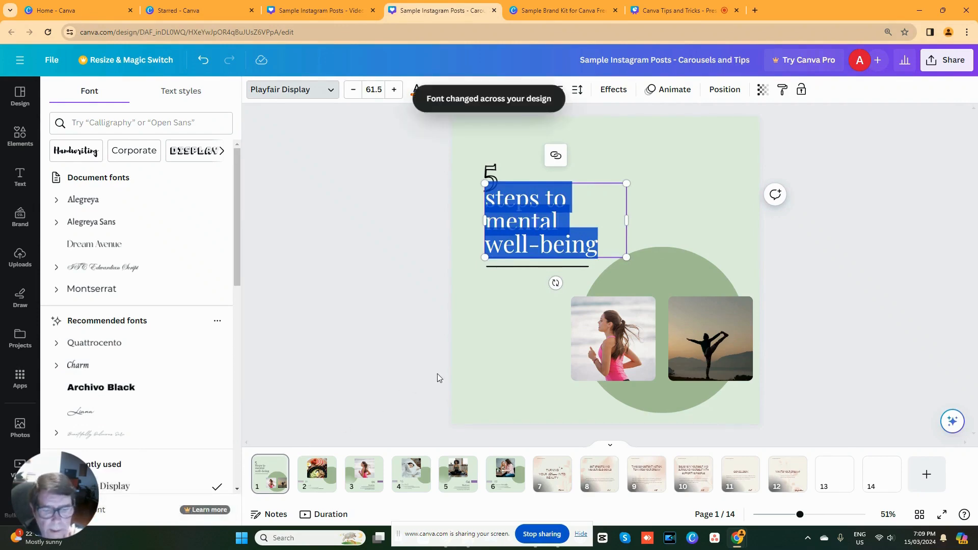
click(458, 369)
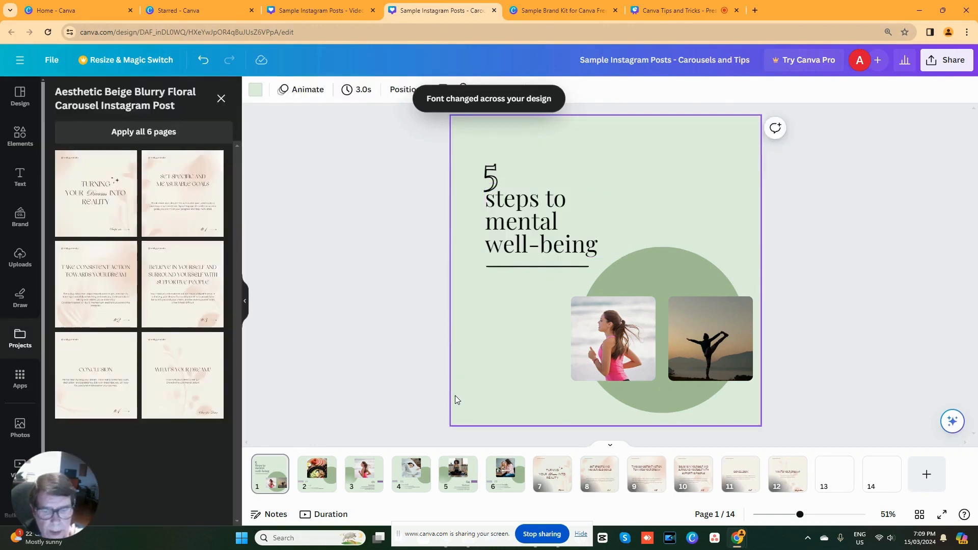
- Change page 2's "A balanced diet" body text to Open Sans and apply the font change across the whole design
click(321, 473)
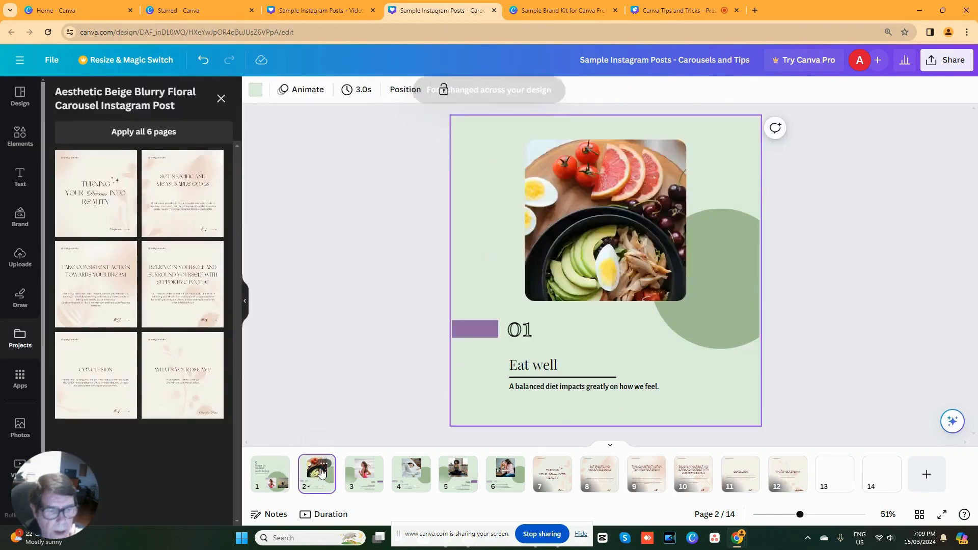
click(523, 362)
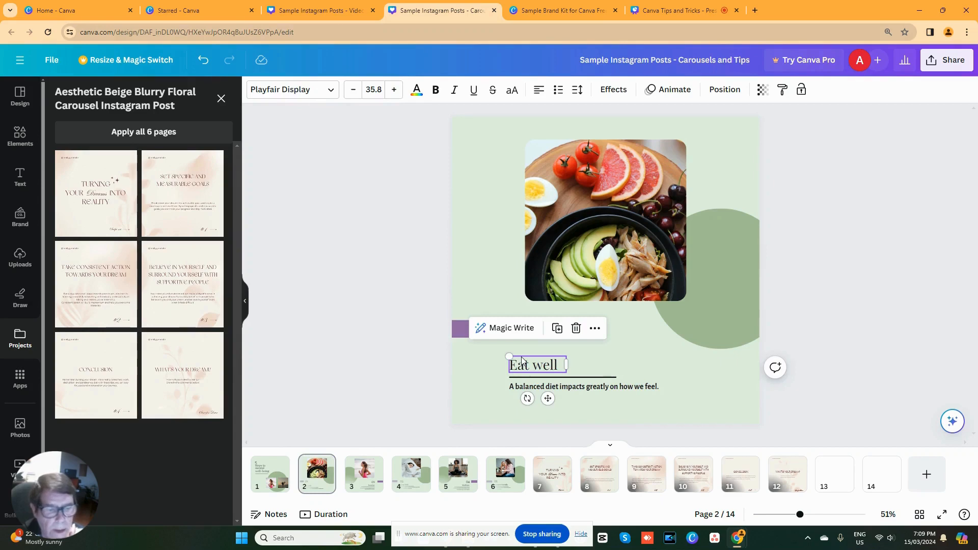
click(519, 385)
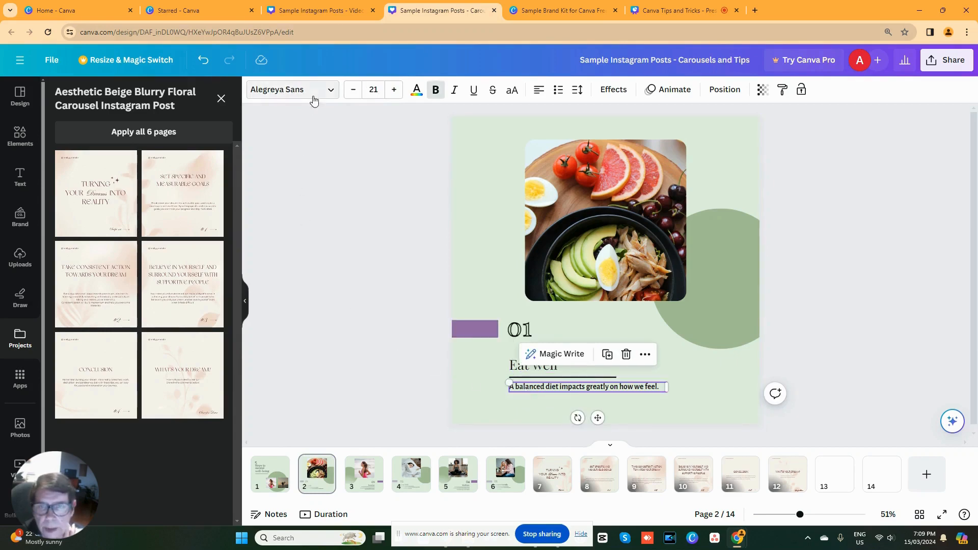
click(330, 91)
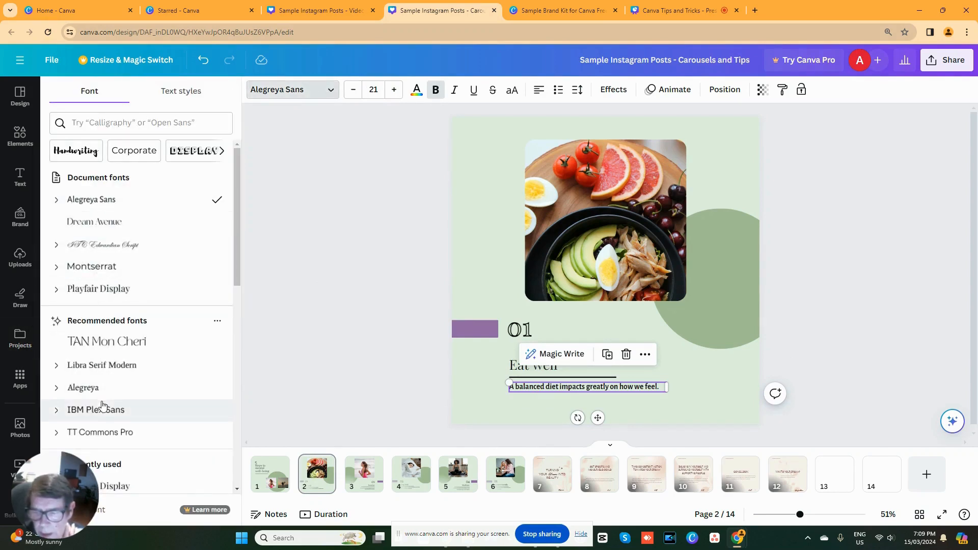
scroll(101, 406, down, 1)
click(99, 458)
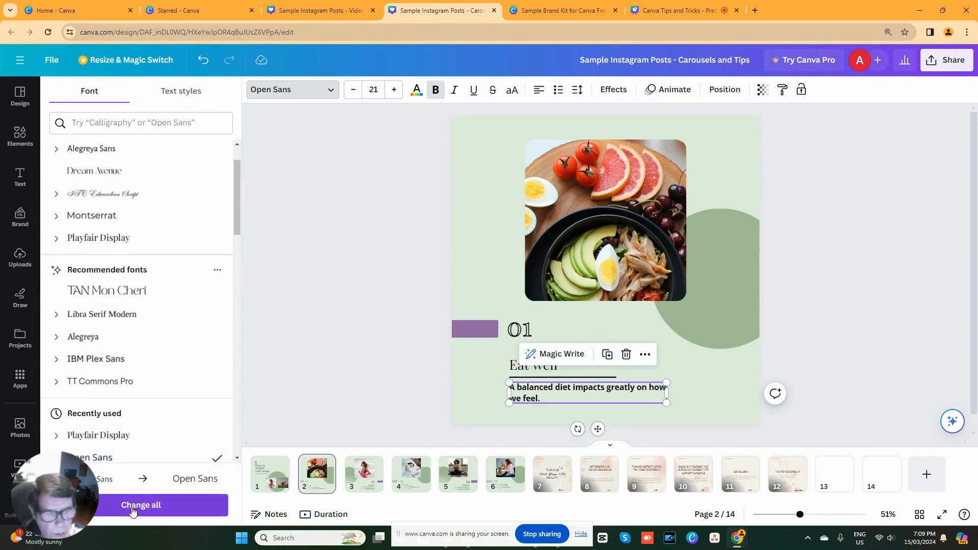
click(133, 507)
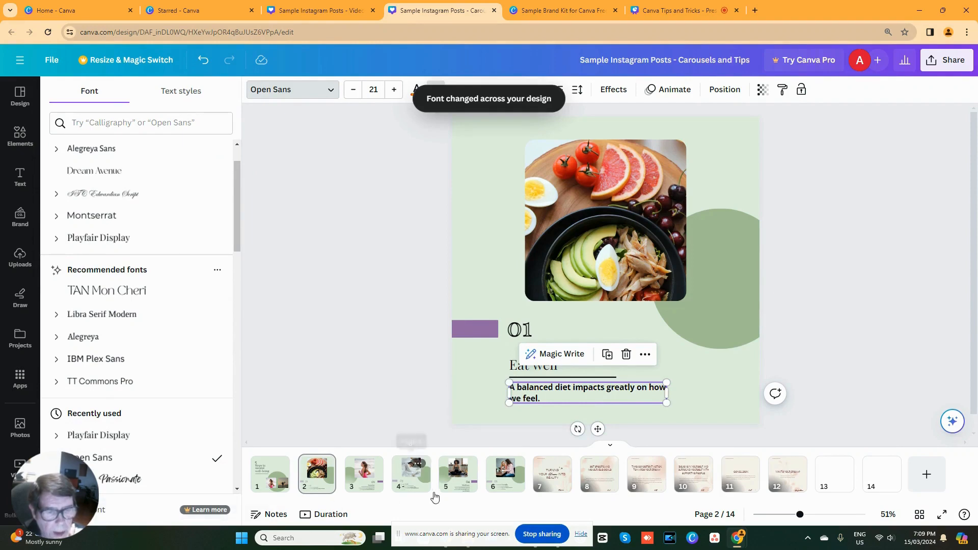
- Check the fonts of the number, heading and body text on page 2 and the body text on page 3
click(518, 330)
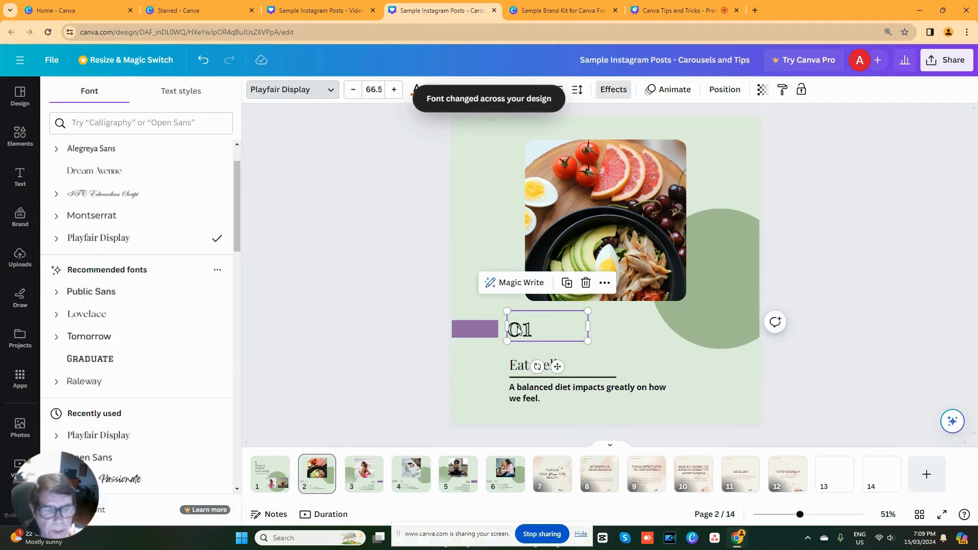
click(520, 374)
click(585, 393)
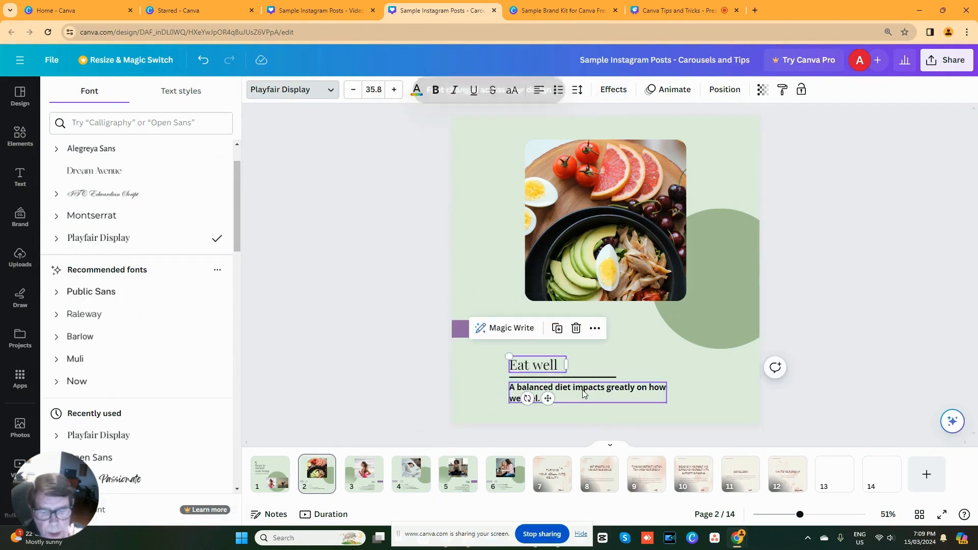
click(364, 474)
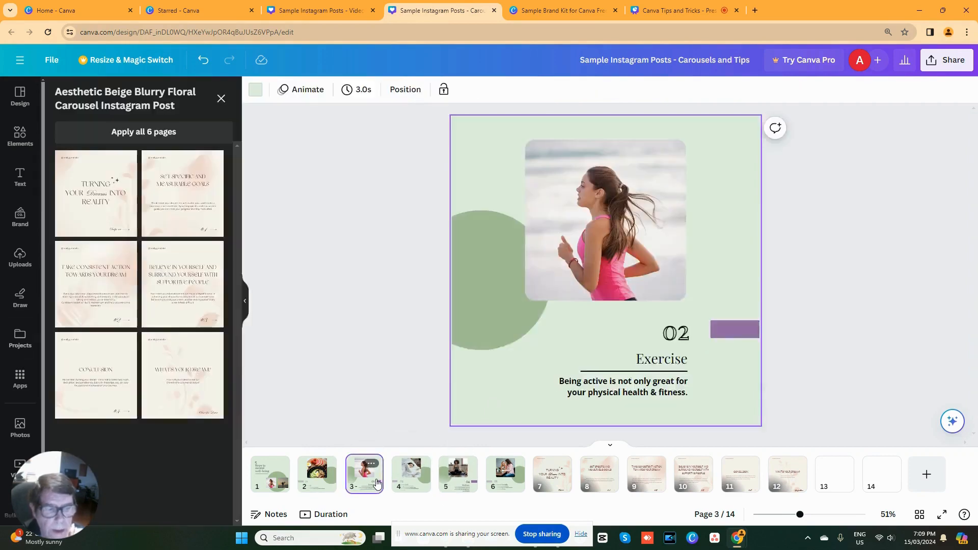
click(604, 390)
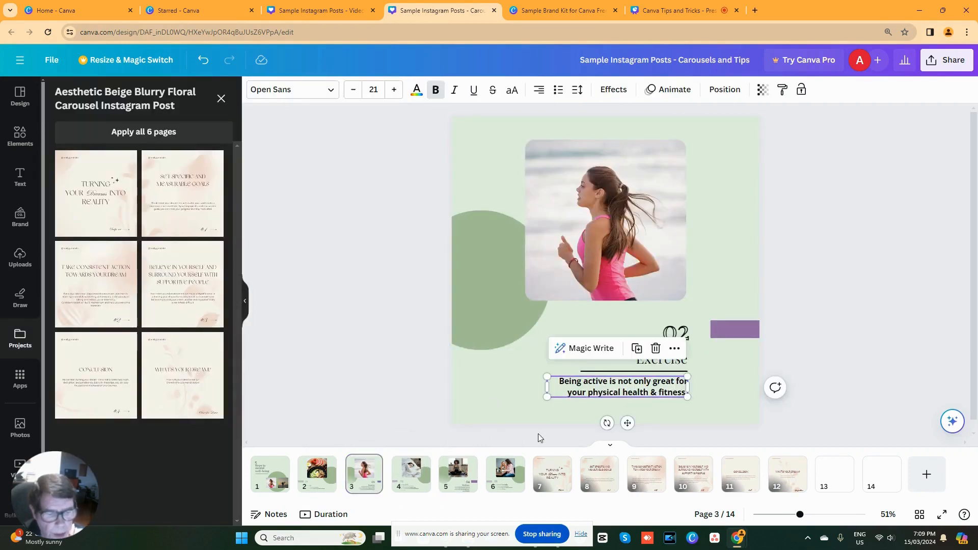
click(458, 471)
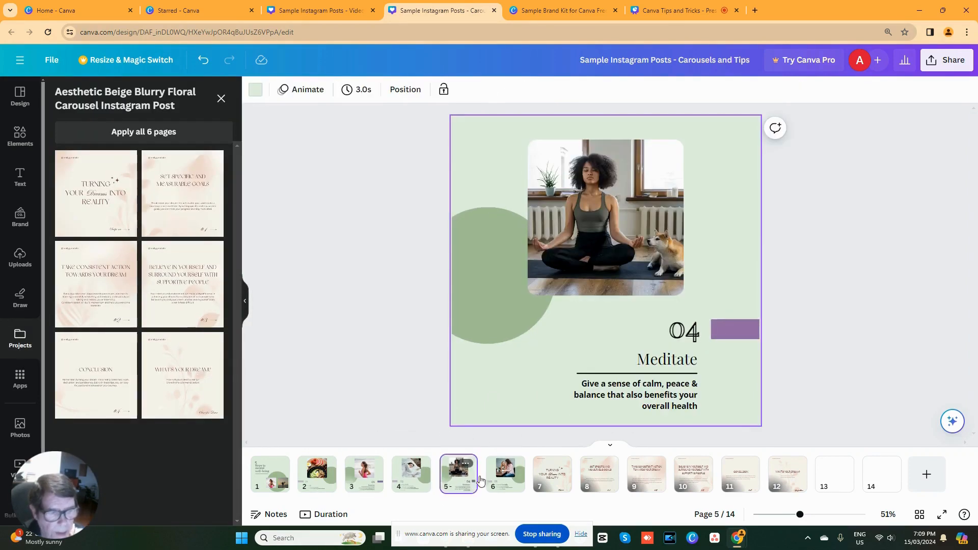
click(556, 482)
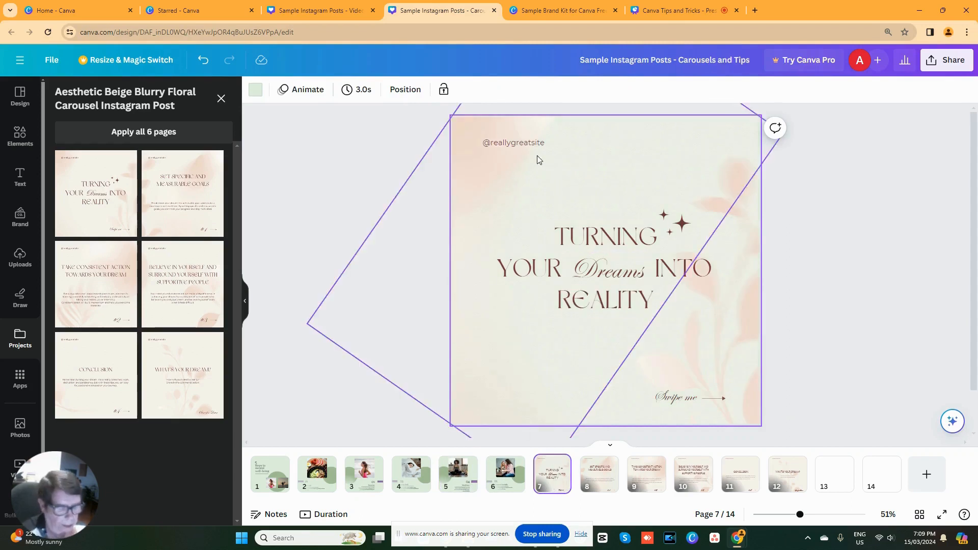
click(518, 143)
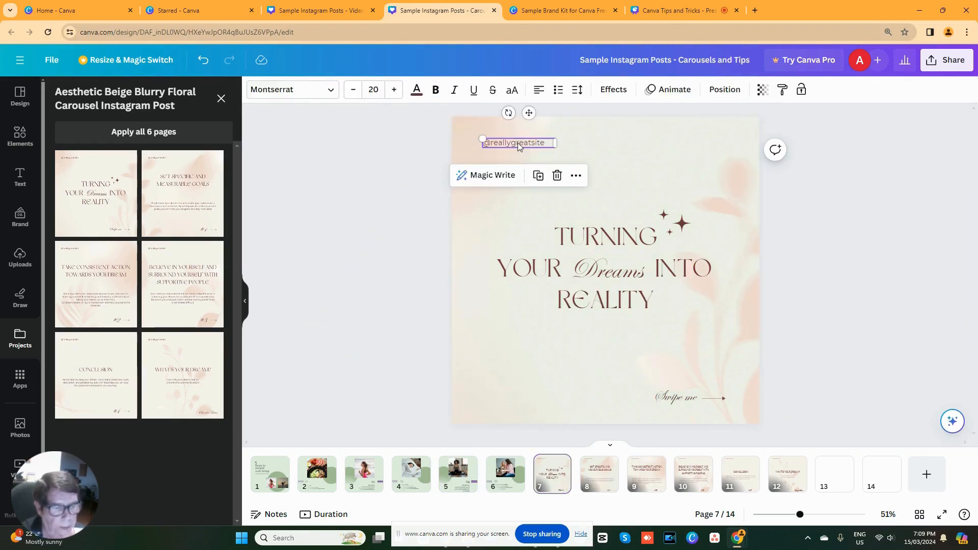
key(Delete)
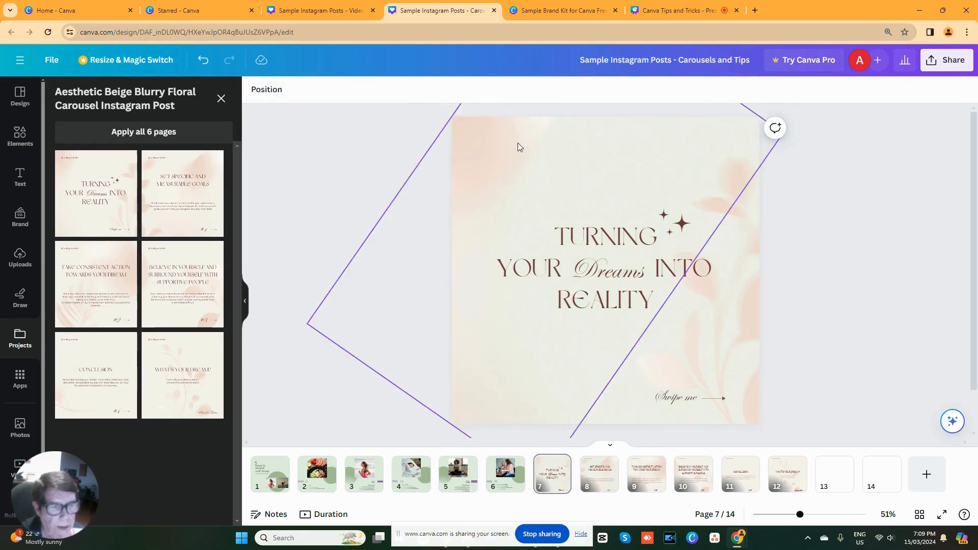
- Change the "TURNING" heading on page 7 to Playfair Display and apply the font change across the whole design
click(557, 246)
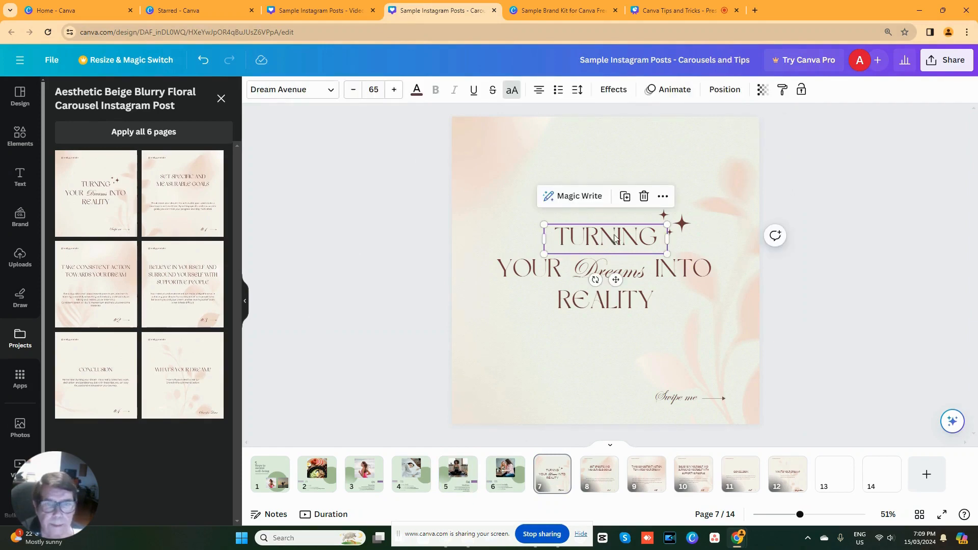
click(334, 93)
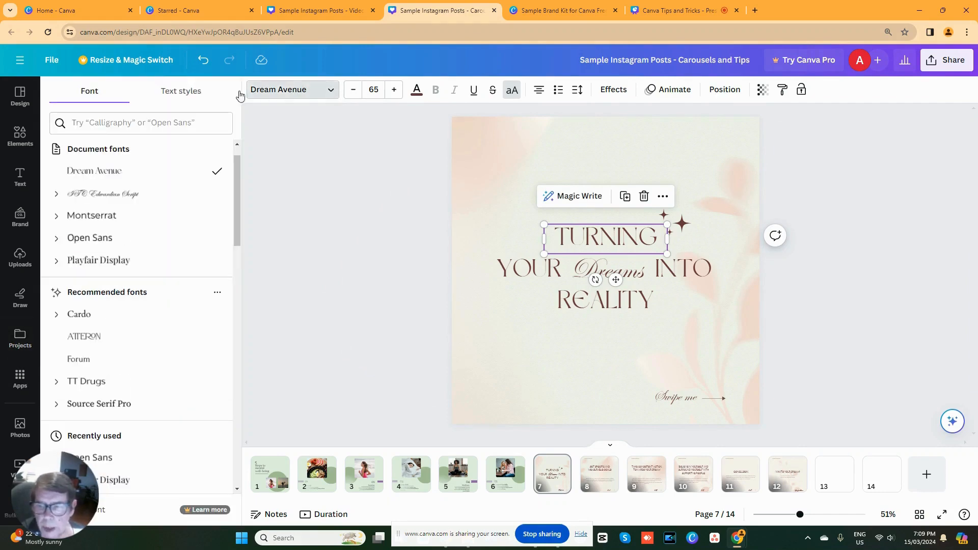
click(86, 261)
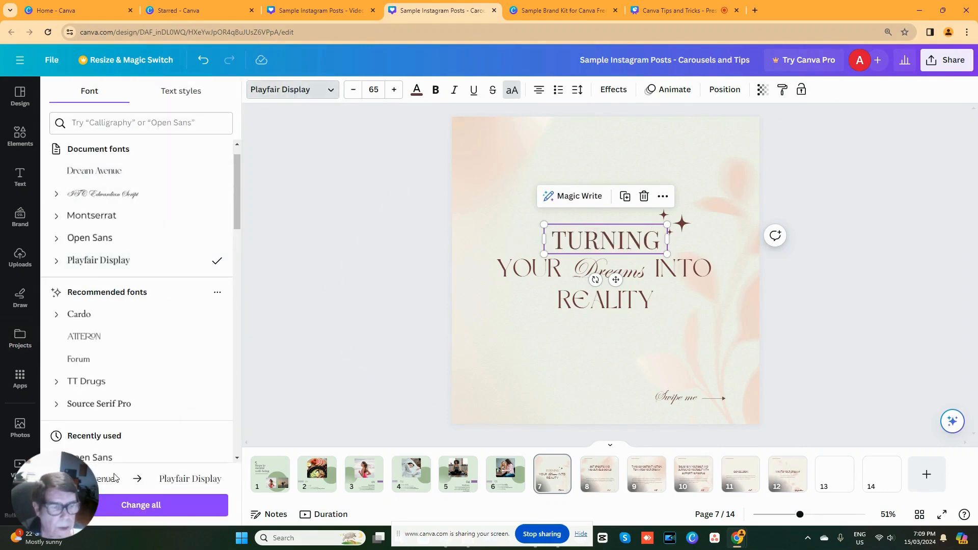
click(122, 511)
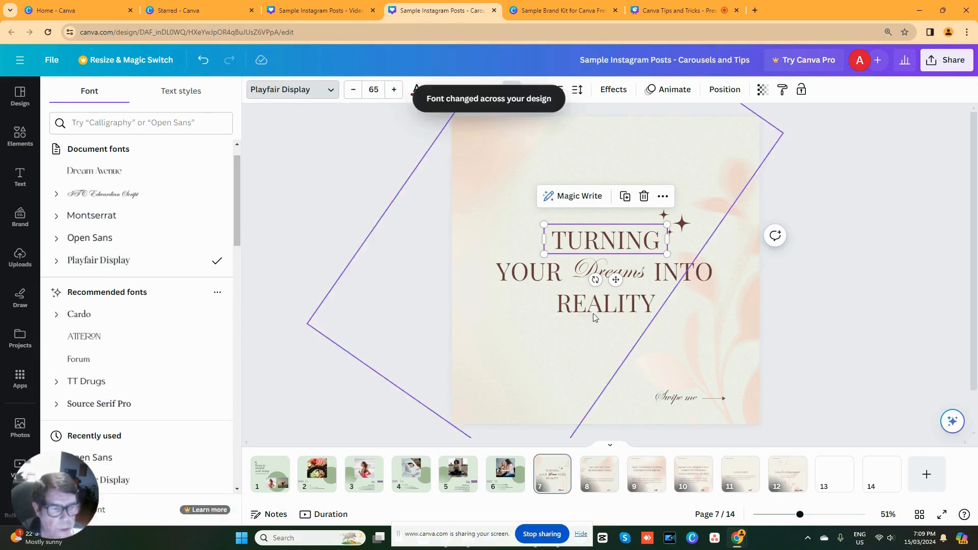
- Change the script word "Dreams" on page 7 to Feeling Passionate and apply the font change across the whole design
click(606, 267)
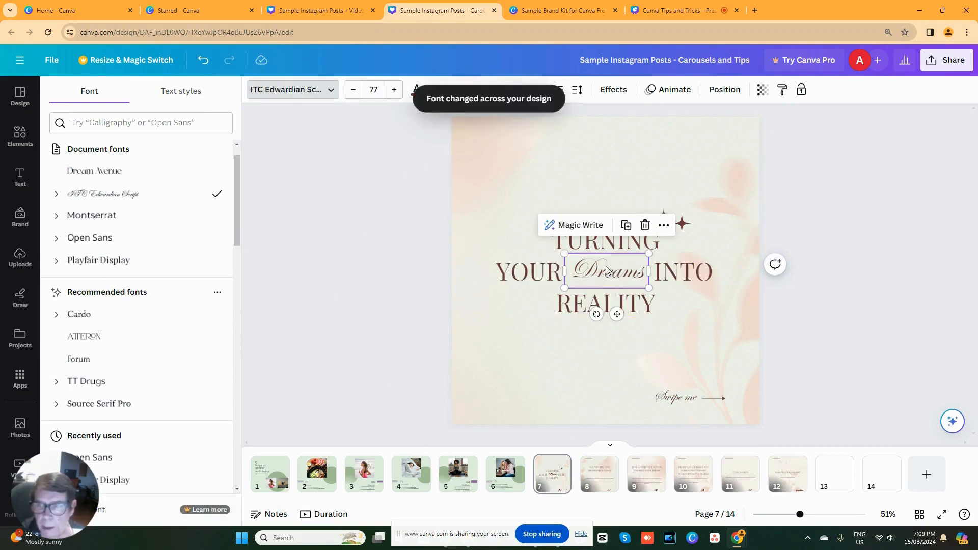
click(105, 122)
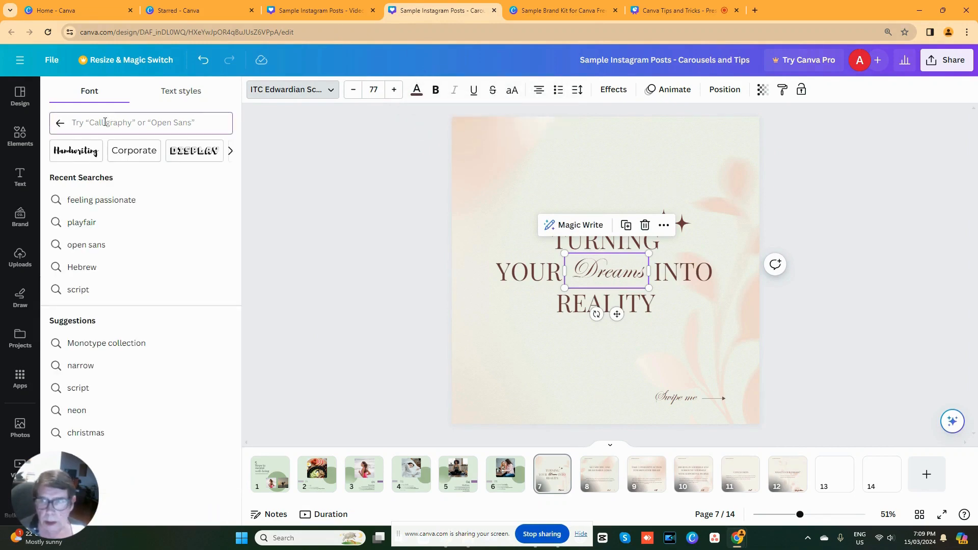
text(passio)
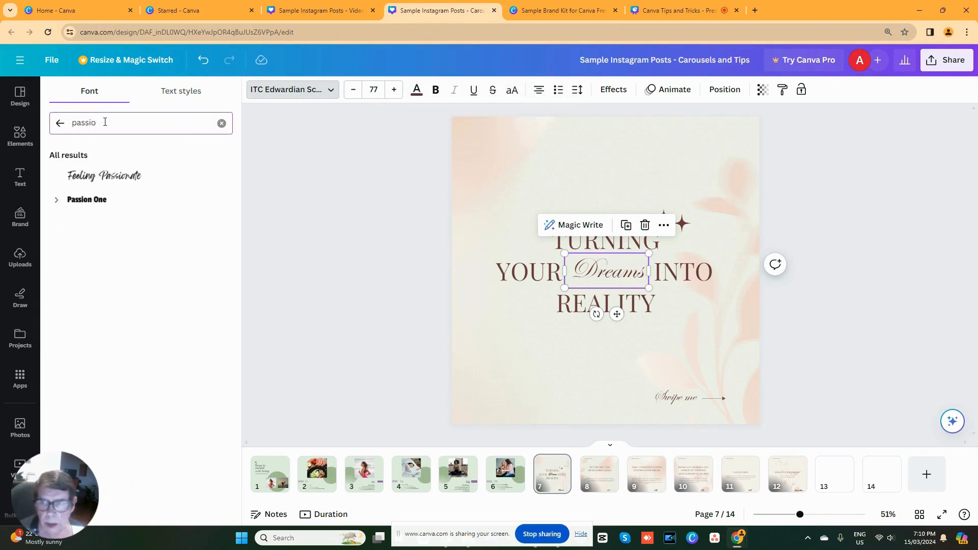
click(102, 175)
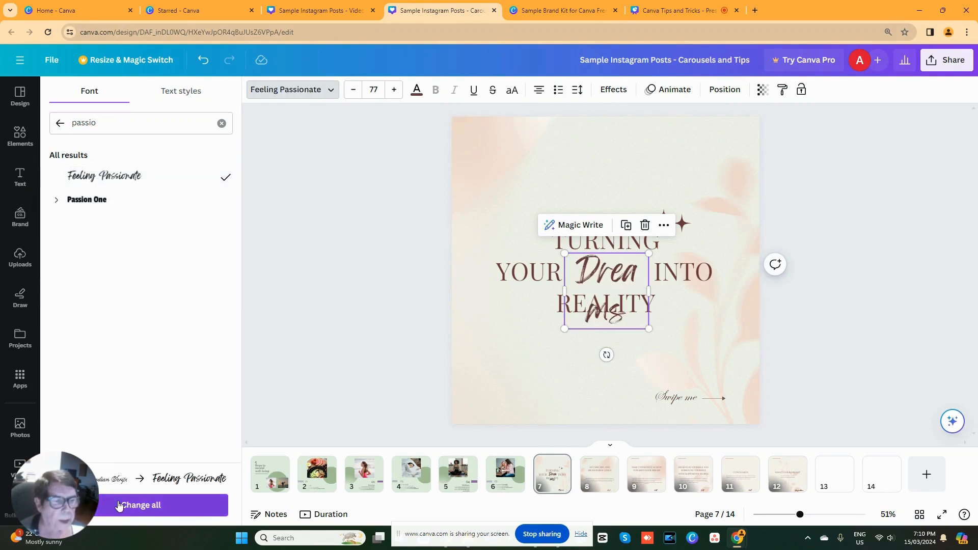
click(119, 505)
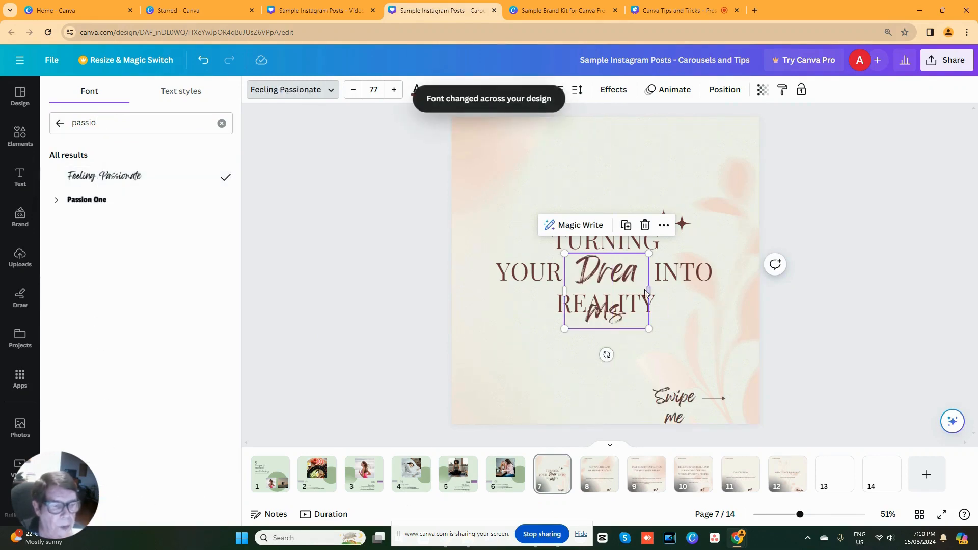
- Set the font size of "Dreams" to 60 and shift the word slightly down to line up with "YOUR" and "INTO"
double_click(616, 274)
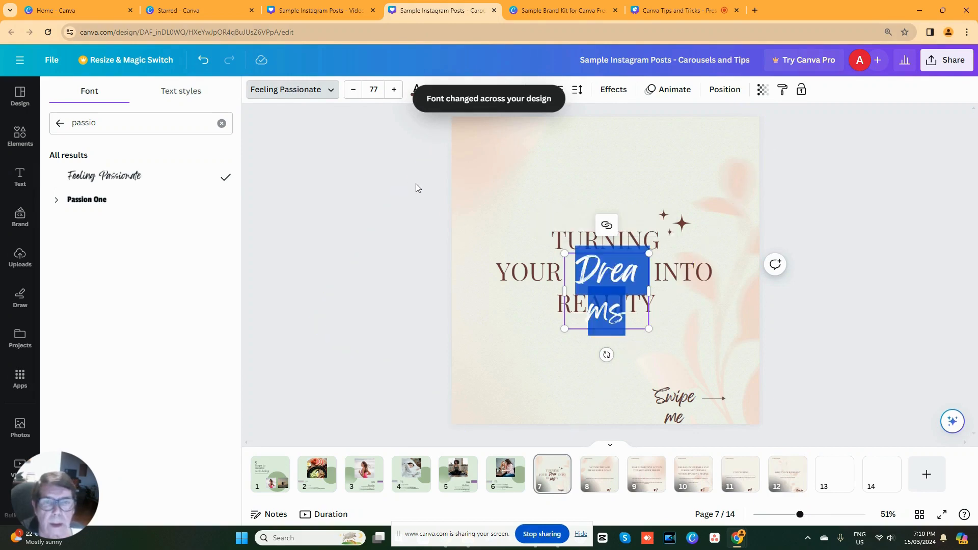
click(374, 89)
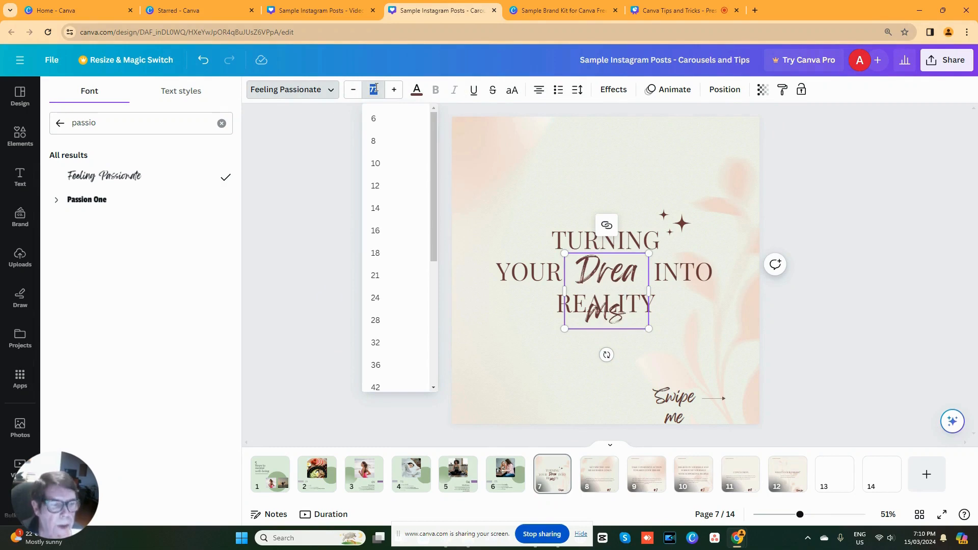
text(60)
key(Return)
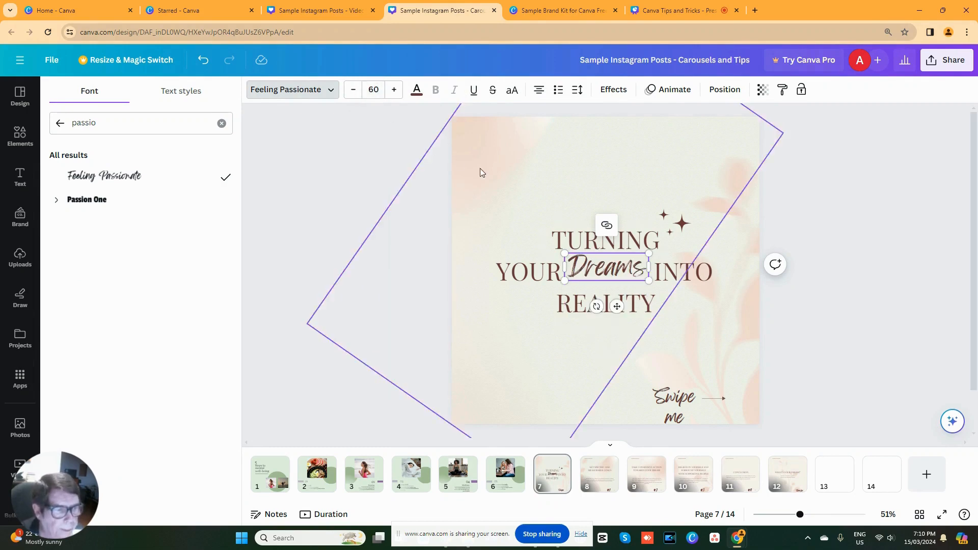
click(655, 284)
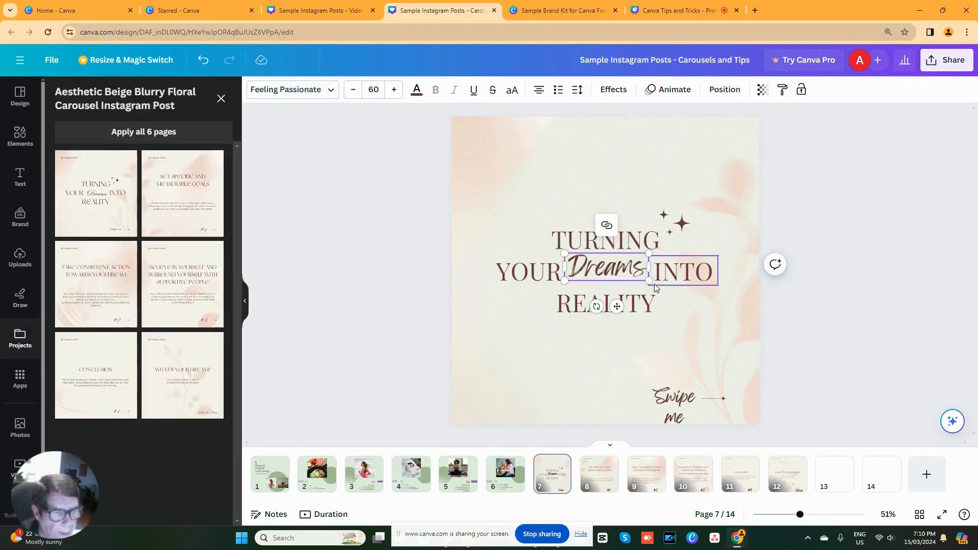
click(594, 335)
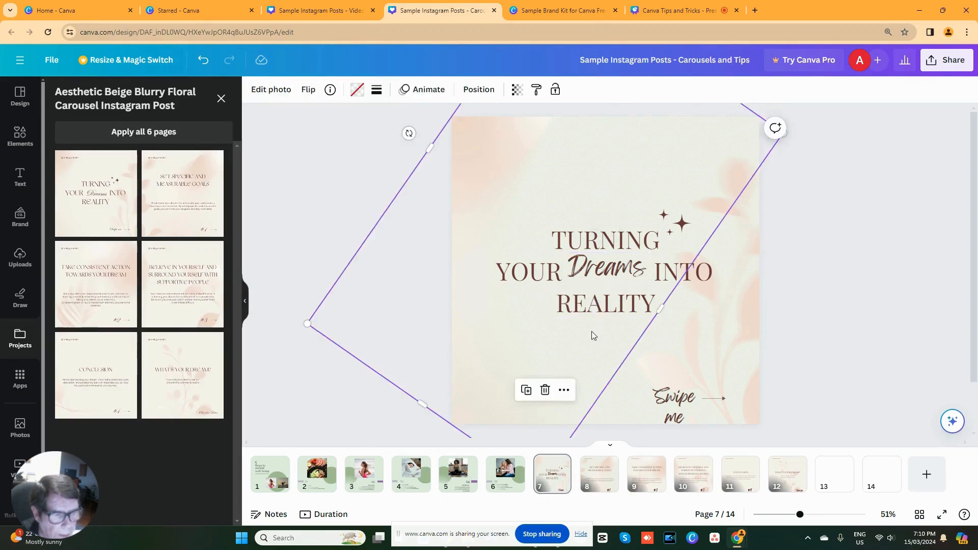
click(607, 273)
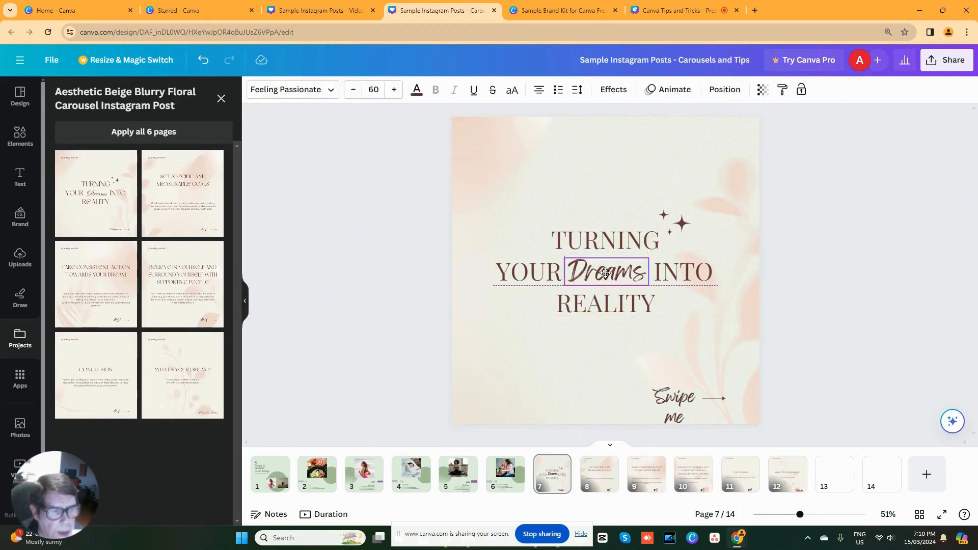
click(569, 247)
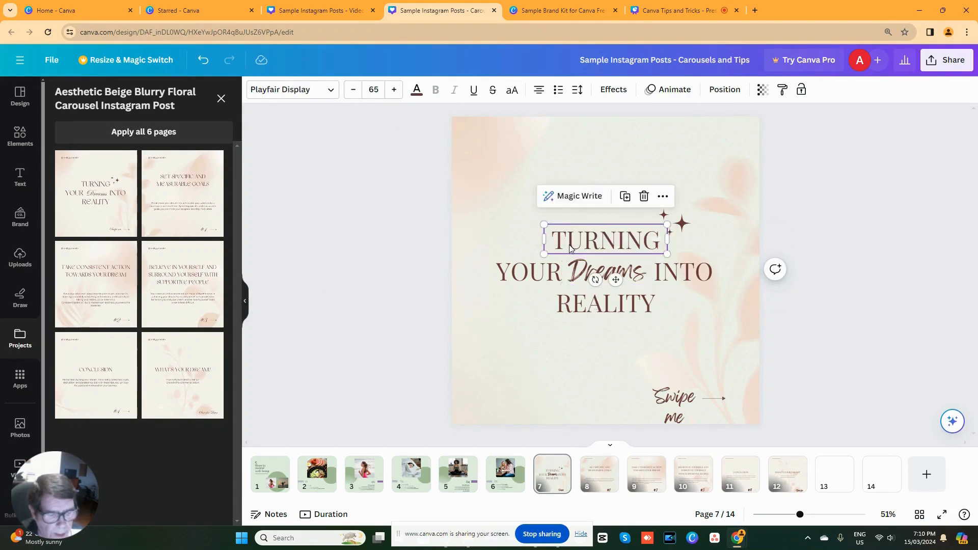
- Change the body text of page 8, "Set specific and measurable goals", to Open Sans and apply the font change across the whole design
click(600, 471)
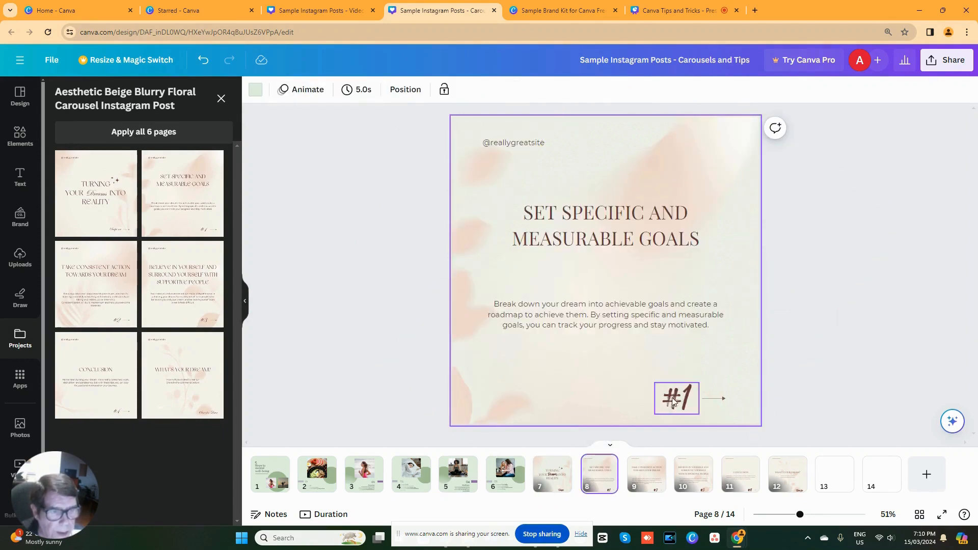
click(581, 219)
click(568, 322)
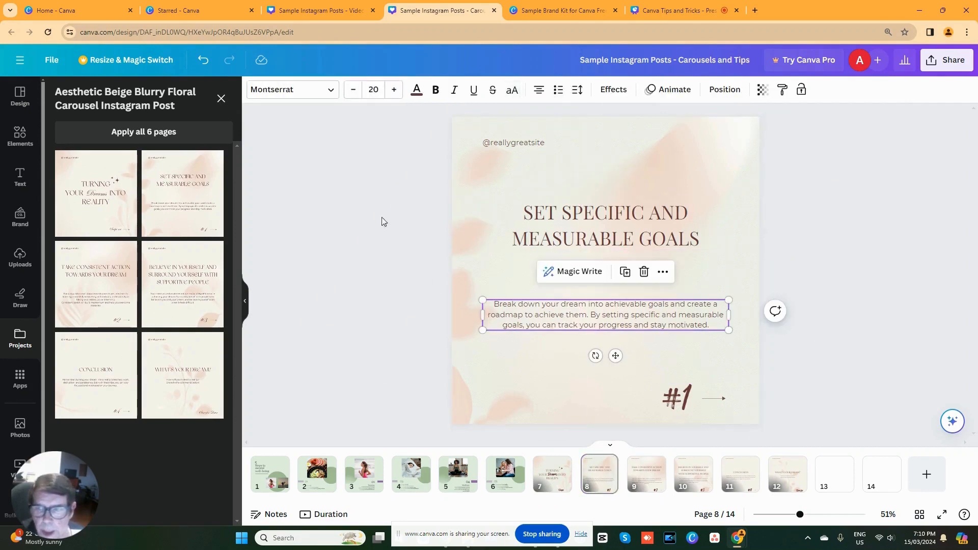
click(330, 92)
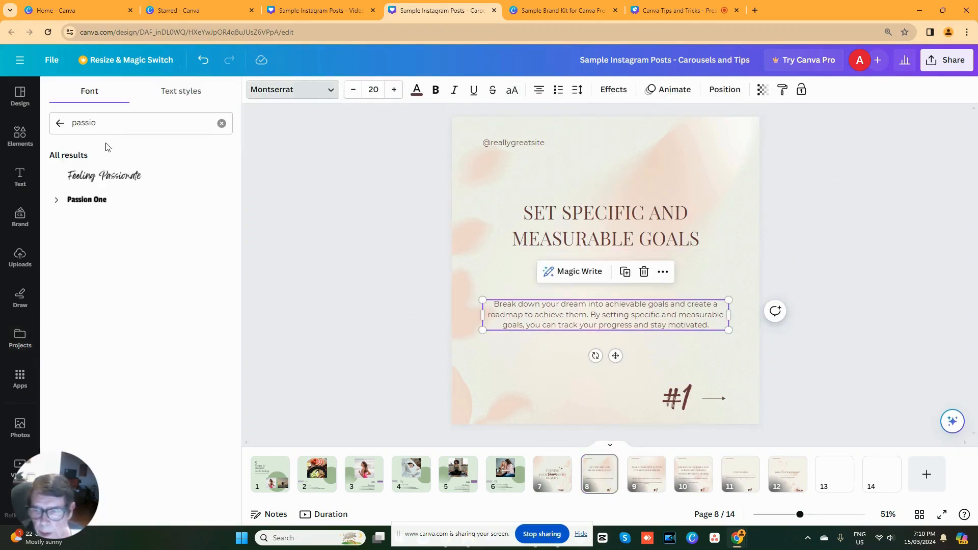
click(60, 123)
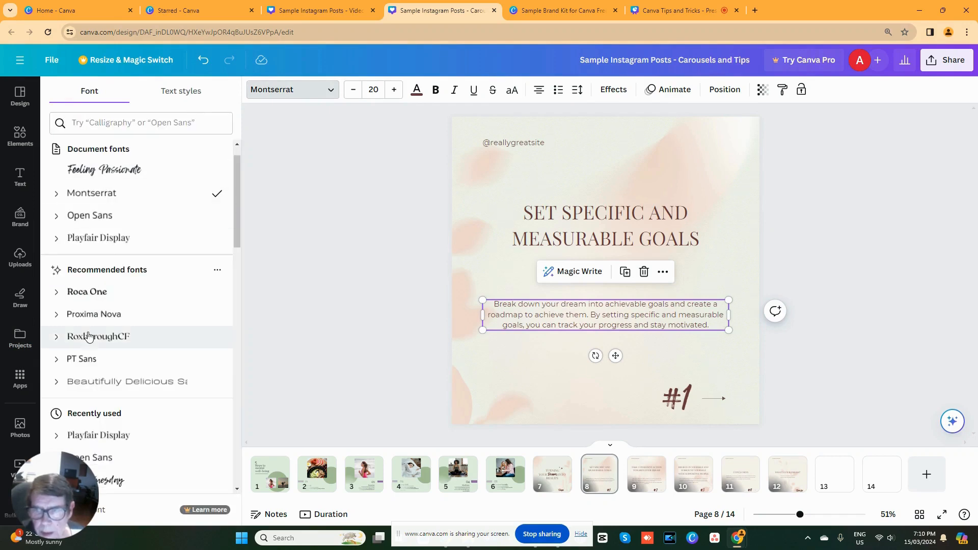
click(97, 215)
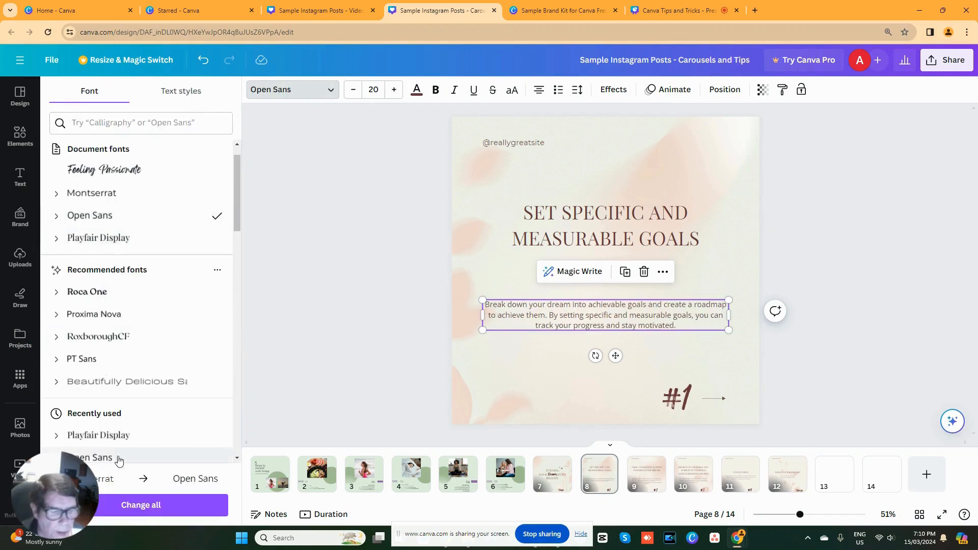
click(144, 503)
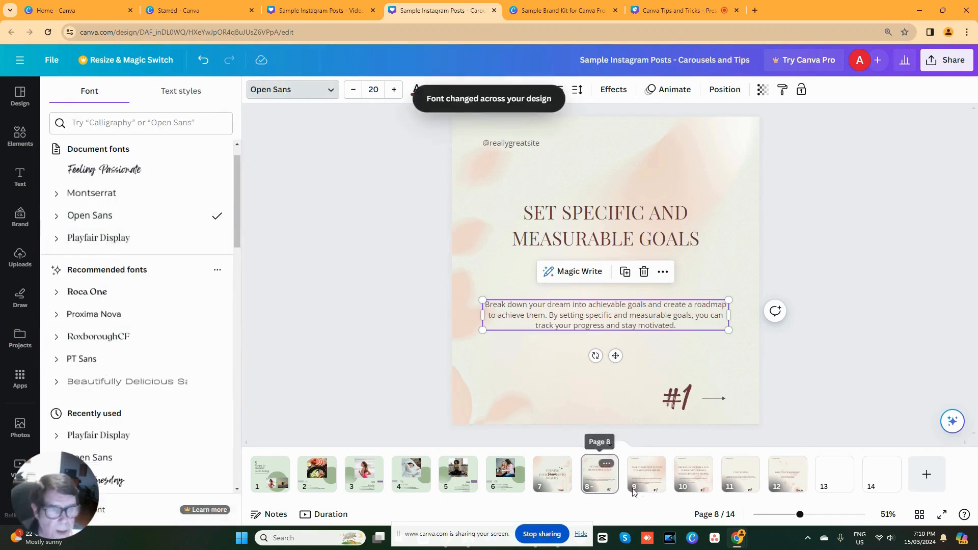
click(660, 479)
click(561, 222)
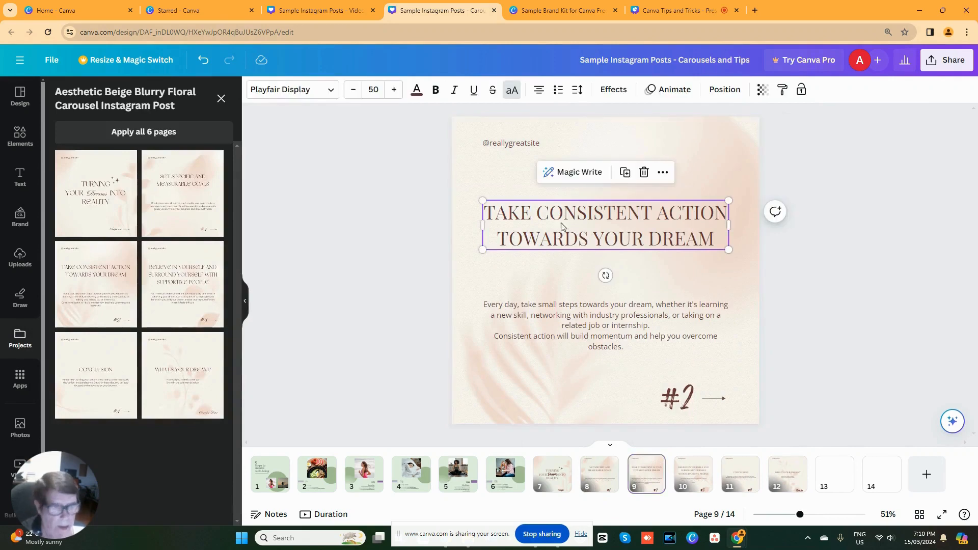
click(517, 145)
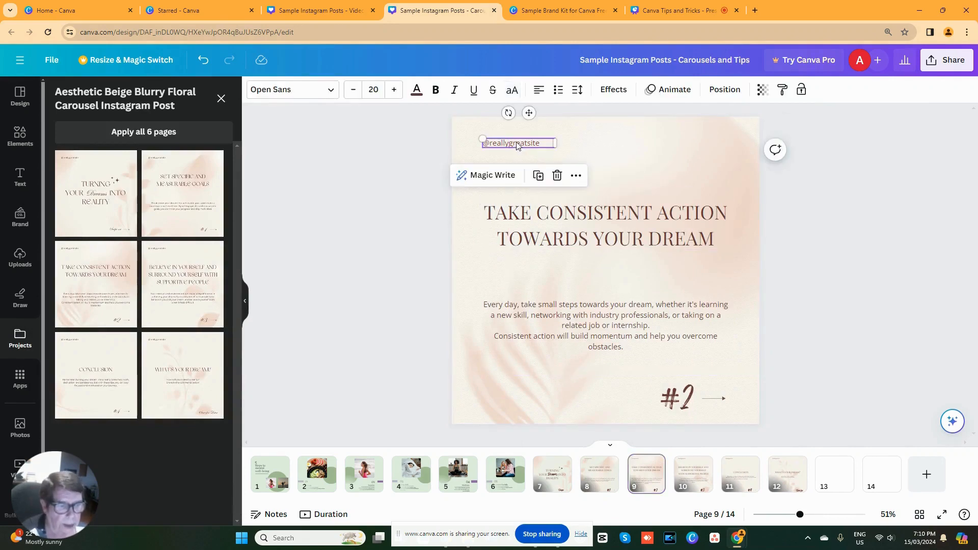
click(519, 159)
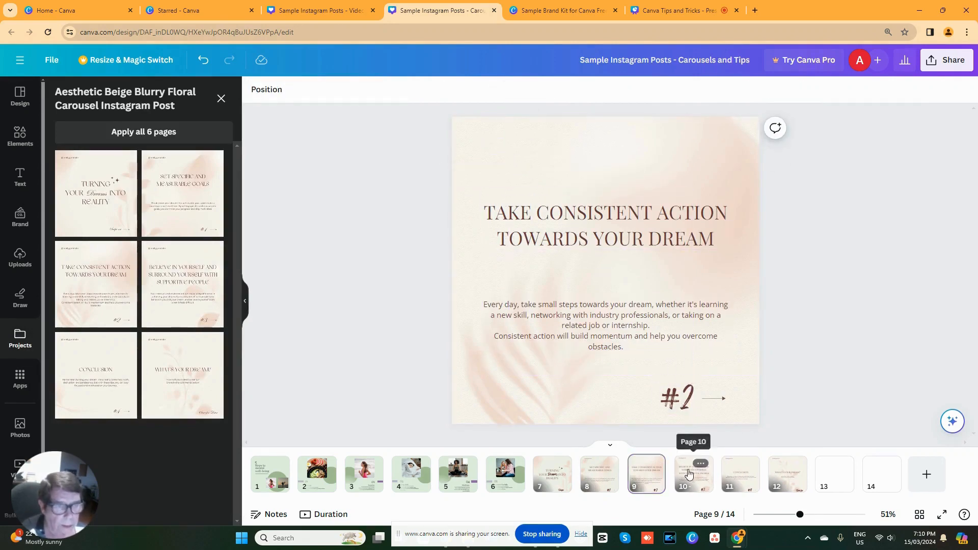
click(694, 471)
click(507, 146)
key(Delete)
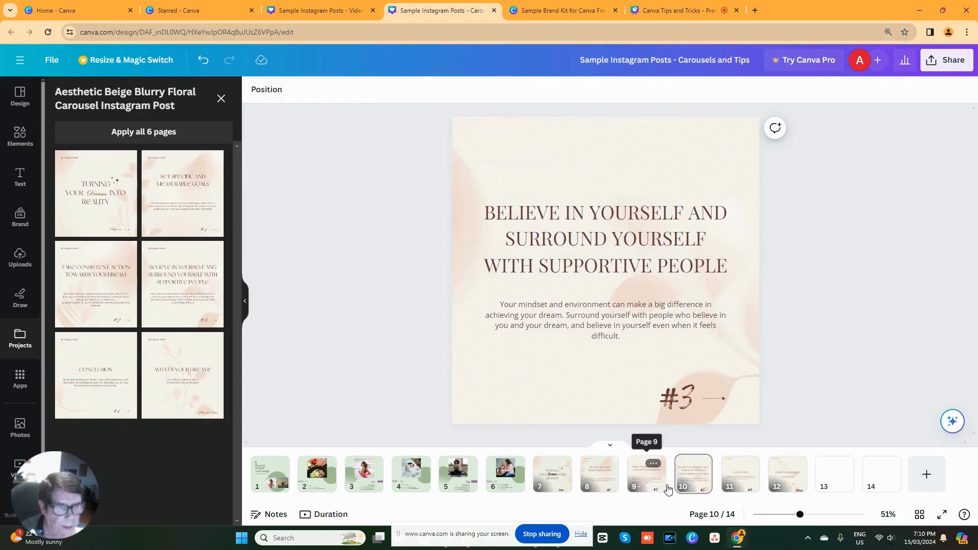
key(Delete)
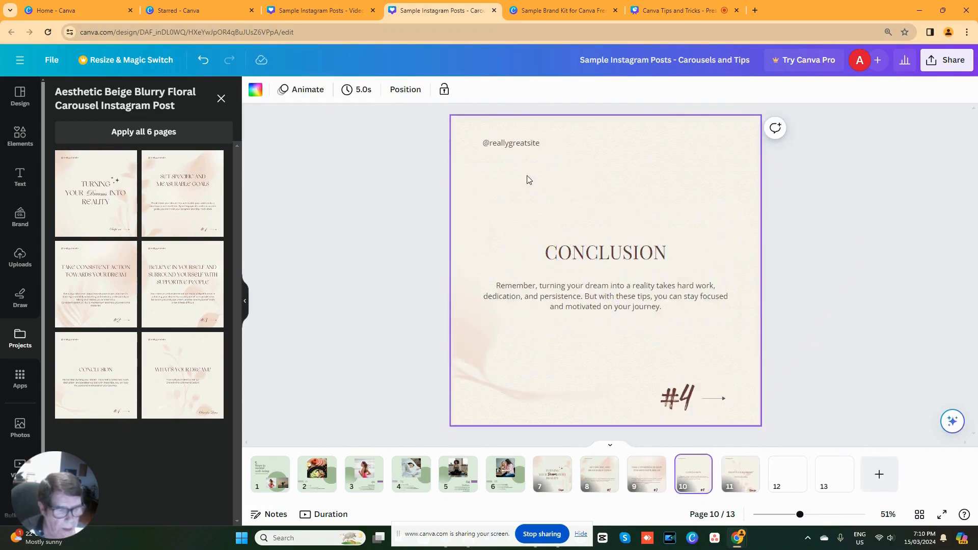
click(516, 143)
key(Delete)
click(646, 472)
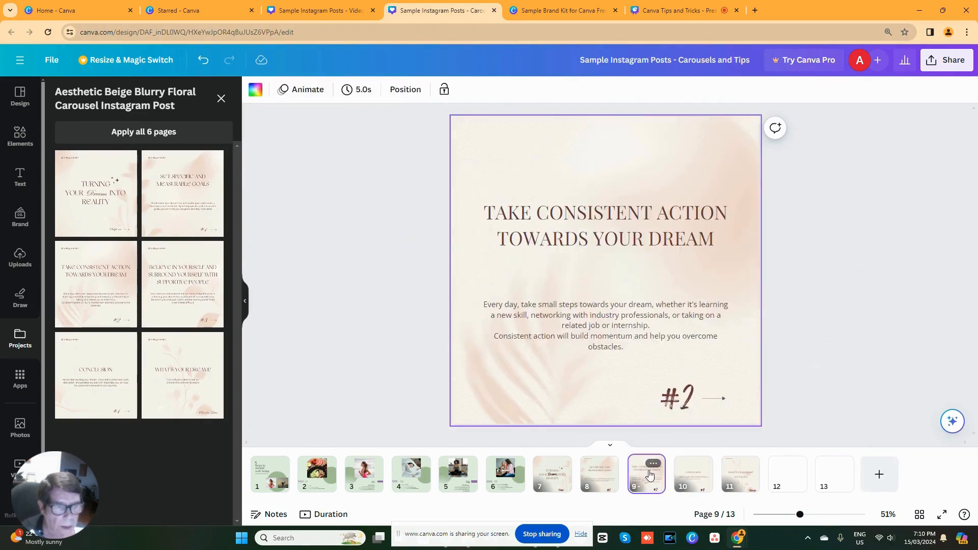
click(740, 474)
click(501, 142)
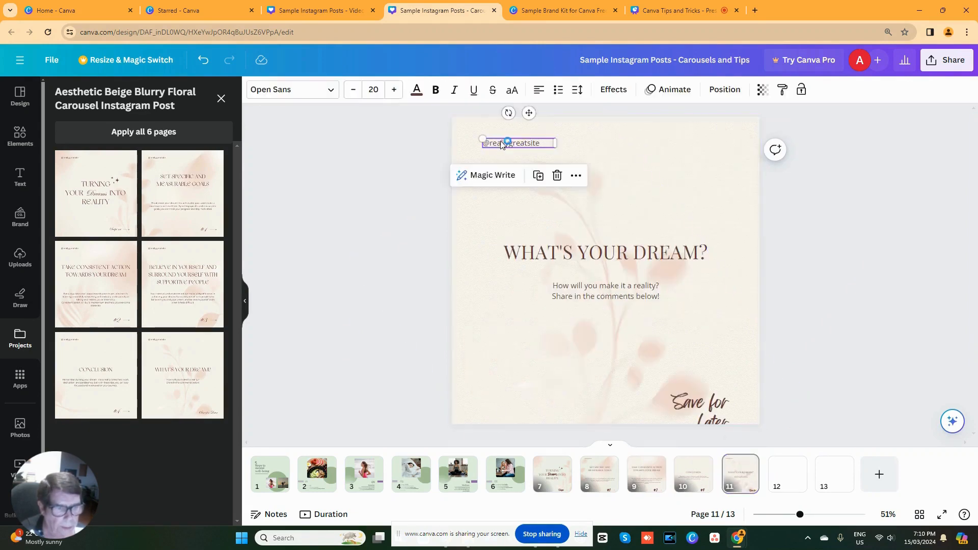
key(Delete)
- Check the fonts of the heading, body text and "Save for Later" text on page 11
click(576, 258)
click(586, 296)
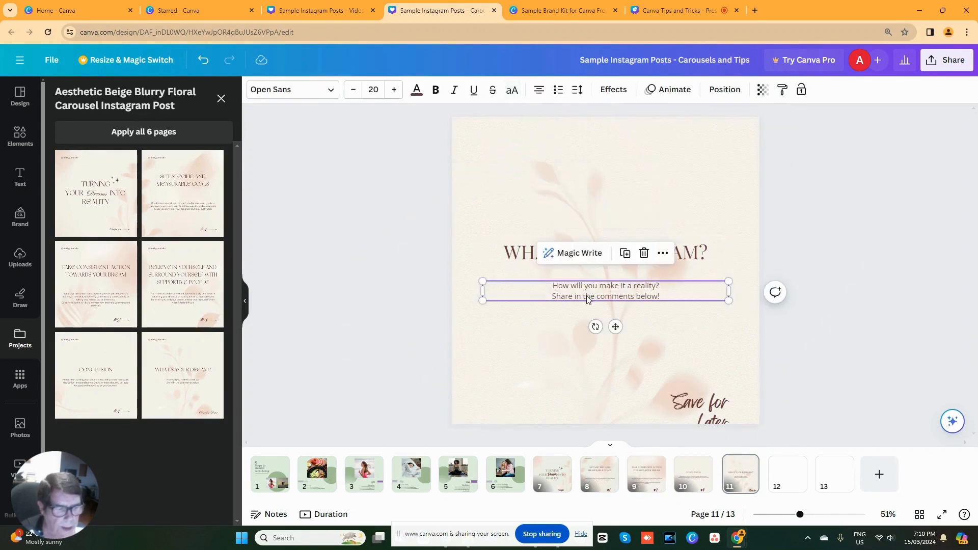
click(680, 406)
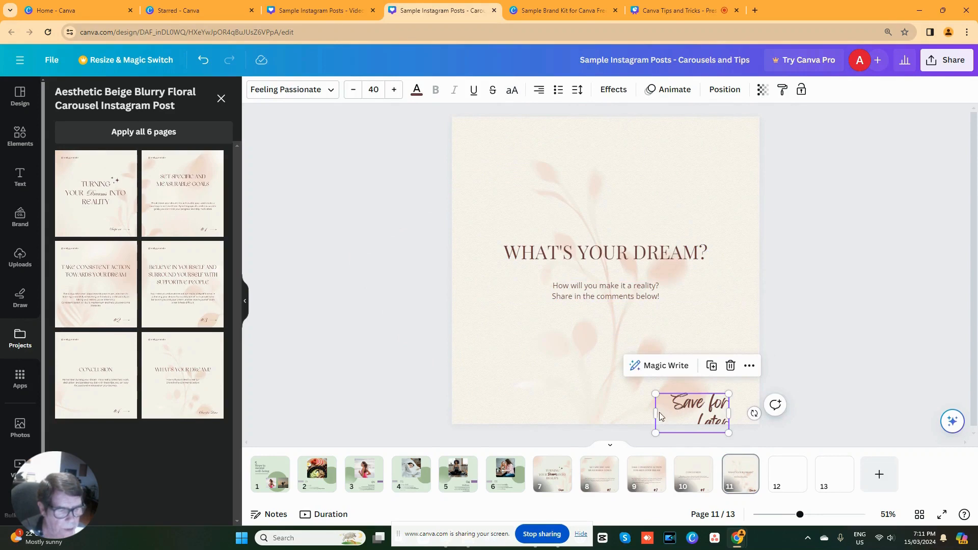
- Widen the "Save for Later" text box on page 11 so its text fits on one line
drag(654, 414, 624, 412)
click(683, 475)
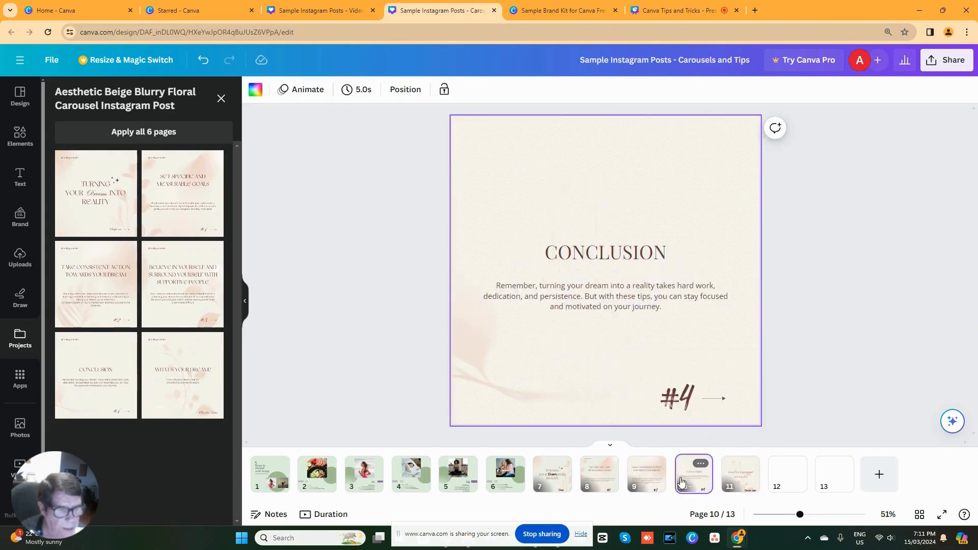
- Recolor the word "TURNING" on page 7 from brown to black and apply the color change across all pages
click(542, 476)
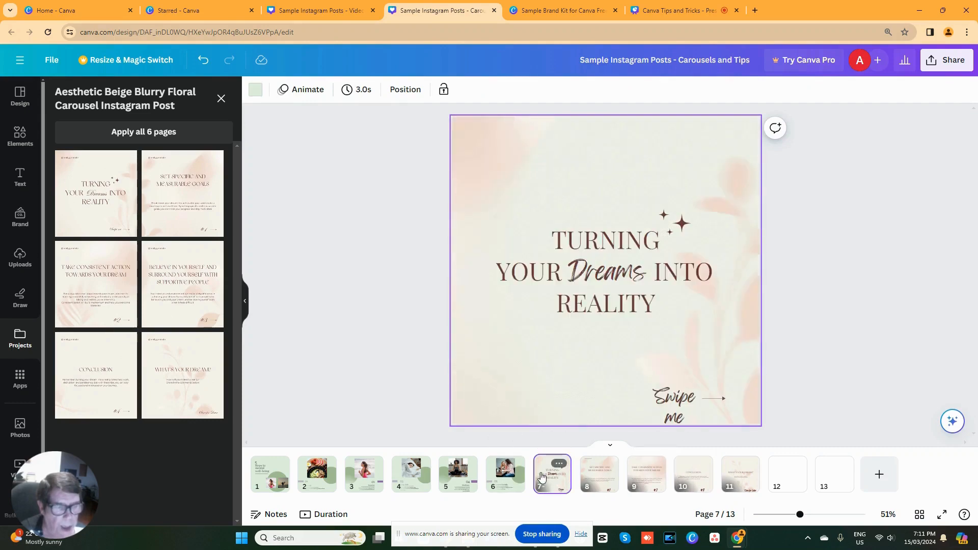
click(573, 249)
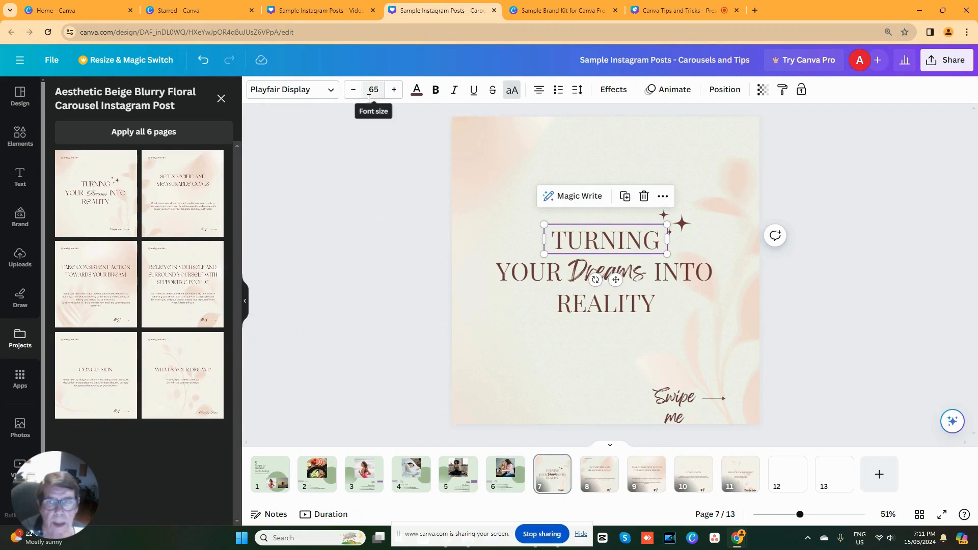
click(416, 93)
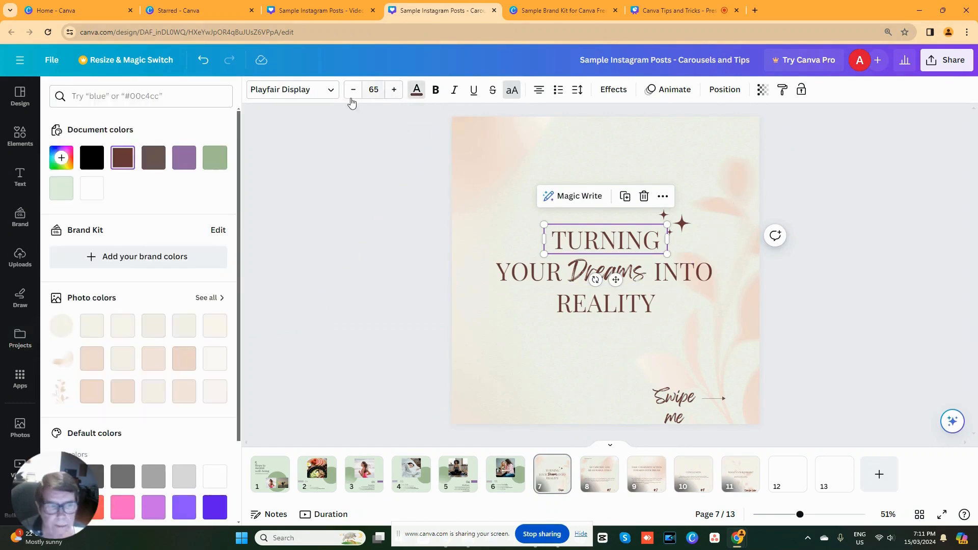
click(91, 158)
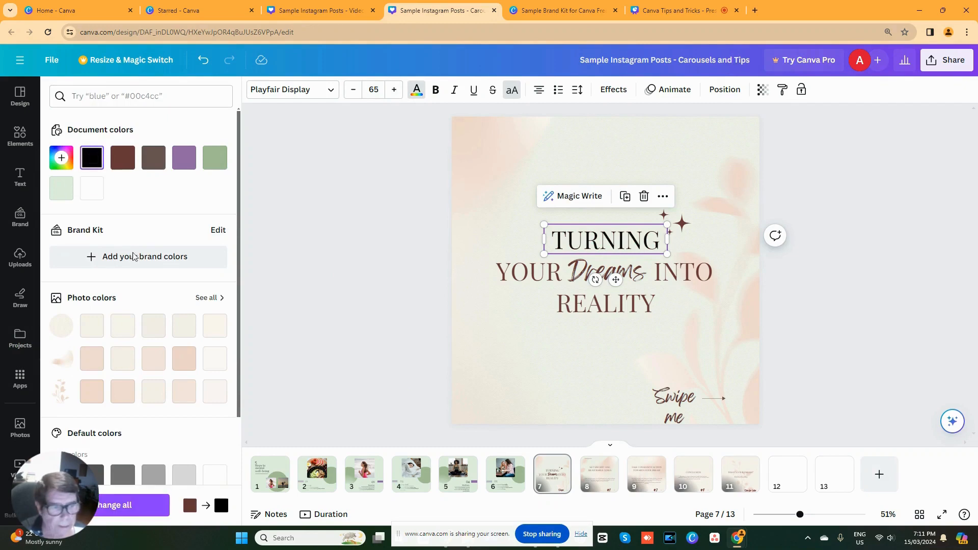
click(150, 510)
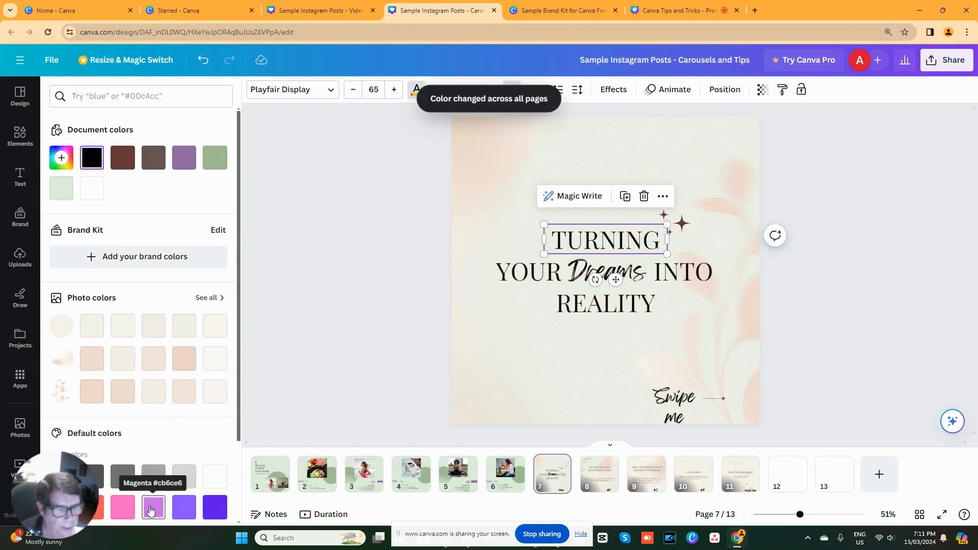
- Widen the "Swipe me" text box on page 7 so the text fits on one line
click(667, 407)
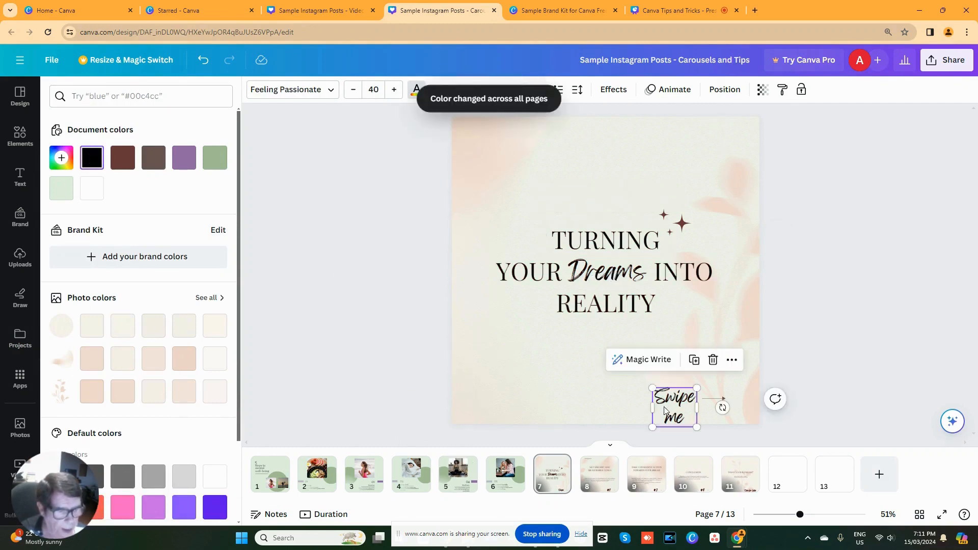
drag(647, 405, 616, 403)
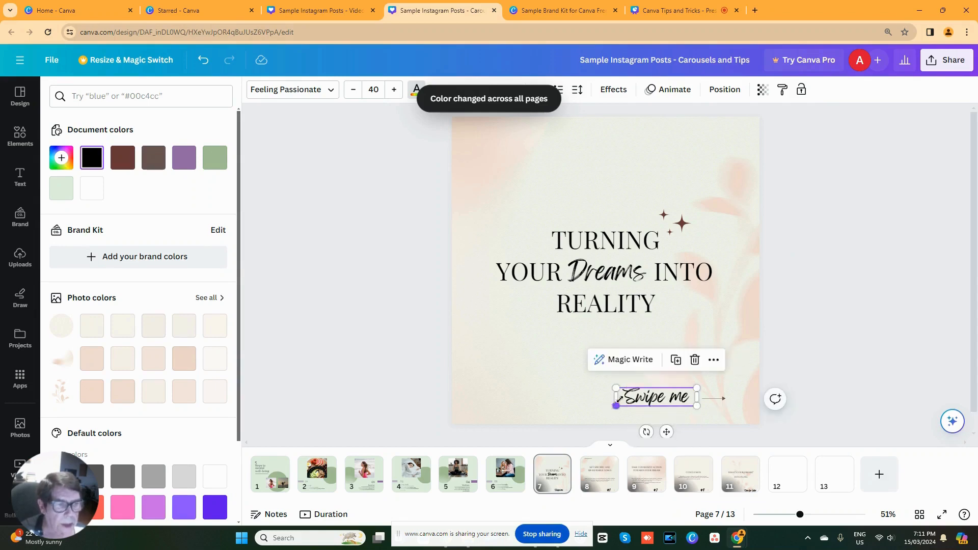
- Bring up the color choices for page 7's sparkle graphic and copy the pink hex code #F18D9E from the Sample Brand Kit's color palette
click(685, 216)
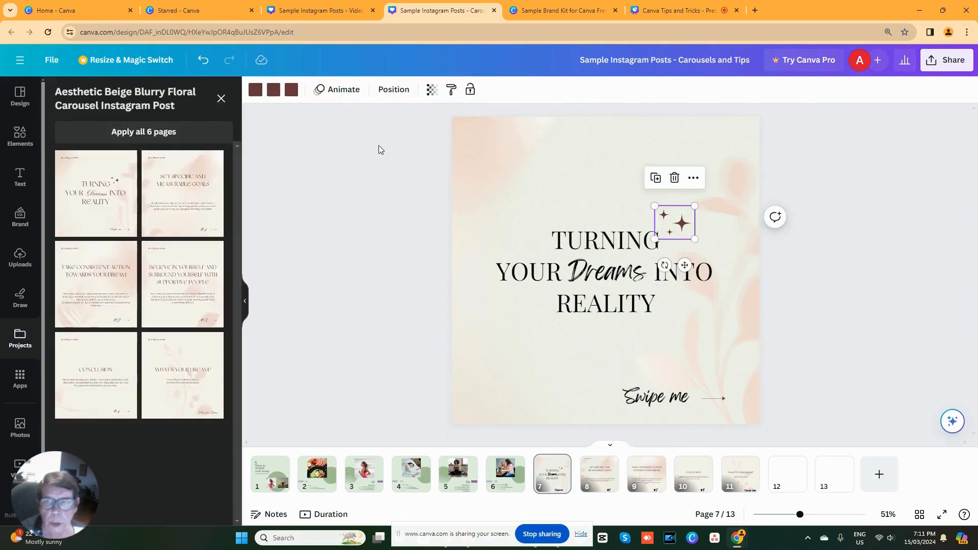
click(261, 93)
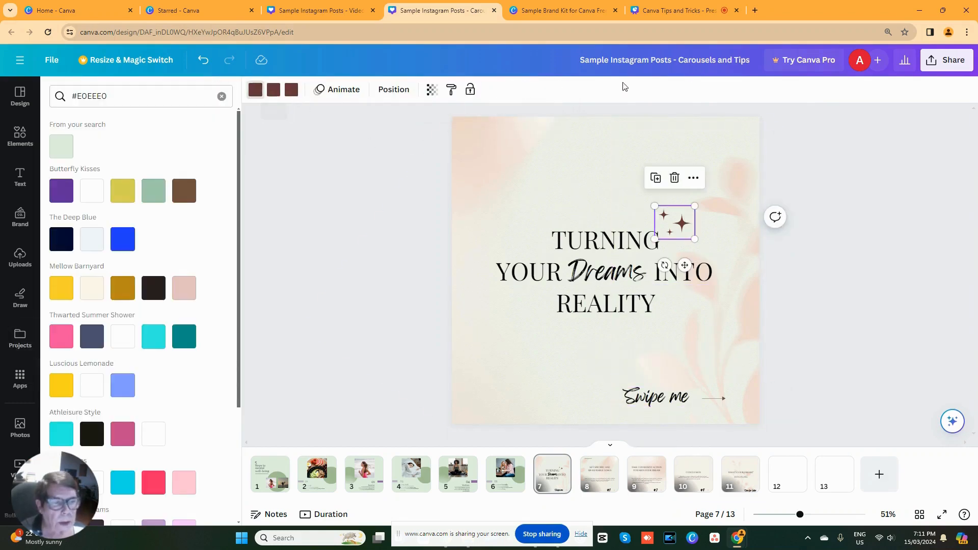
click(580, 11)
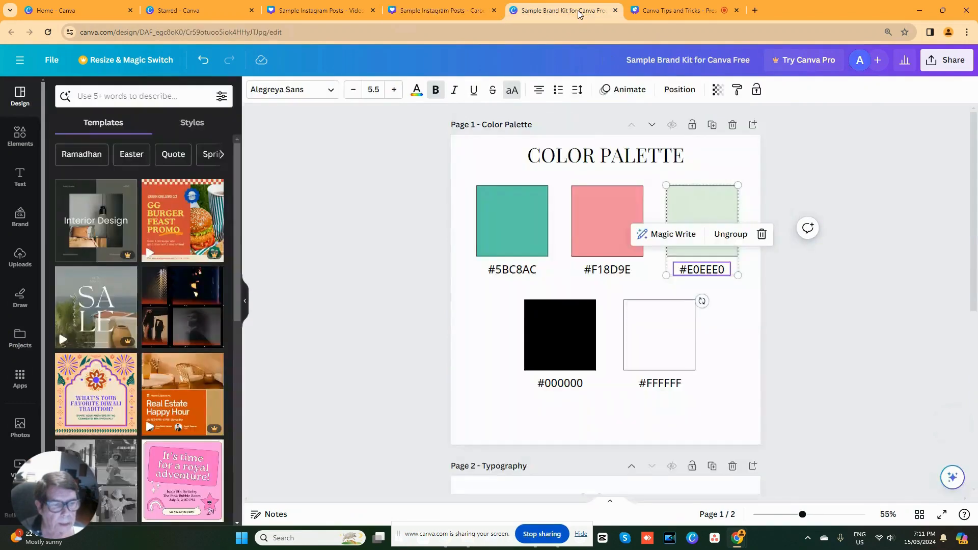
click(596, 274)
click(586, 274)
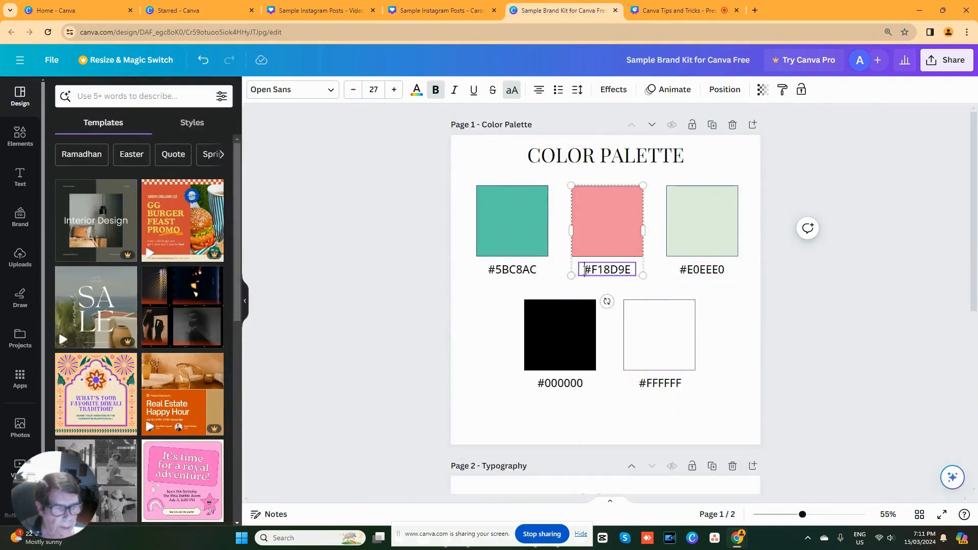
drag(585, 269, 620, 270)
right_click(615, 272)
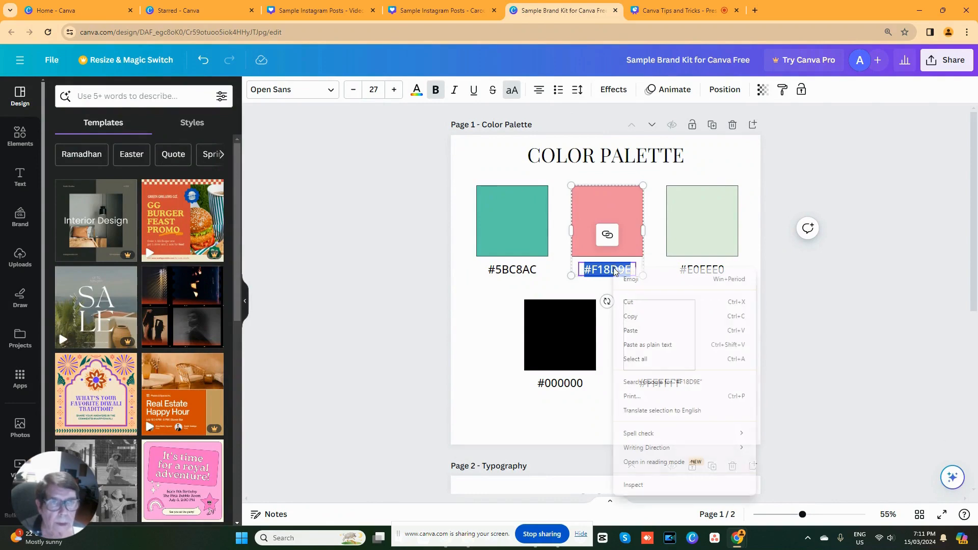
click(630, 318)
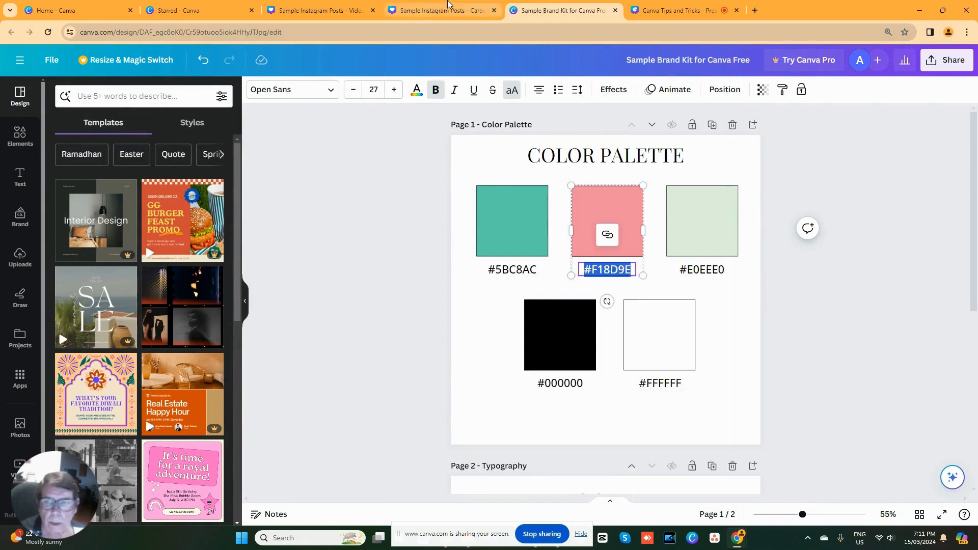
- Back in the carousel design, recolor the sparkles on page 7 with #F18D9E and apply the change across all pages
click(416, 11)
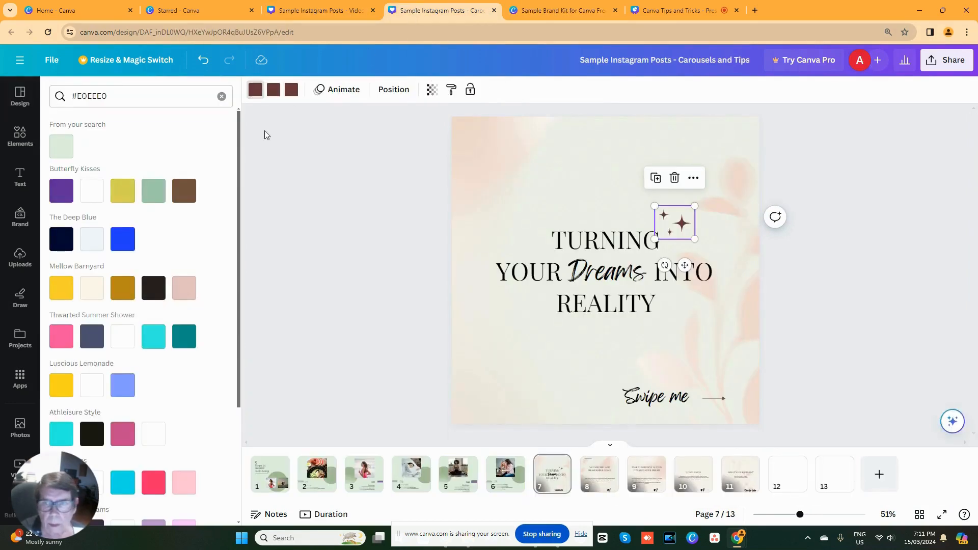
click(222, 97)
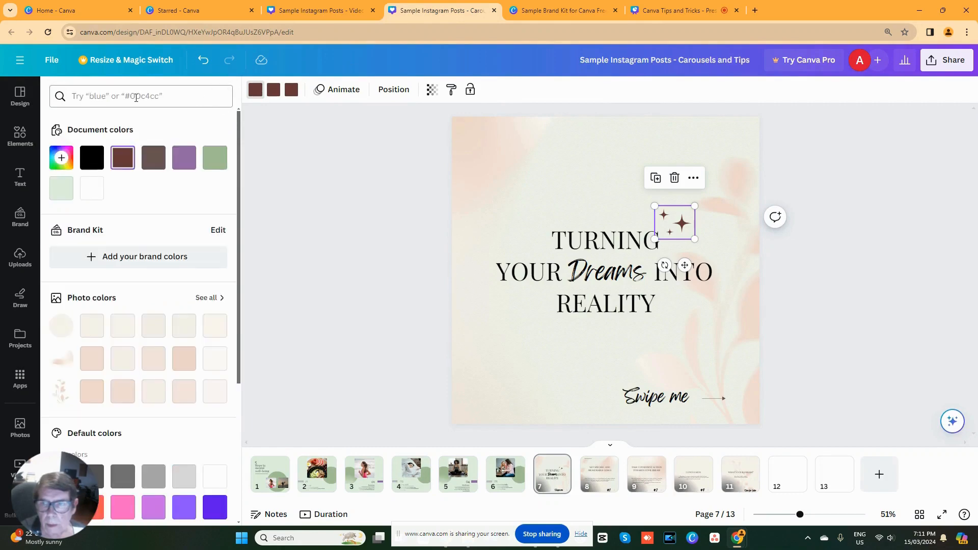
right_click(137, 102)
click(153, 197)
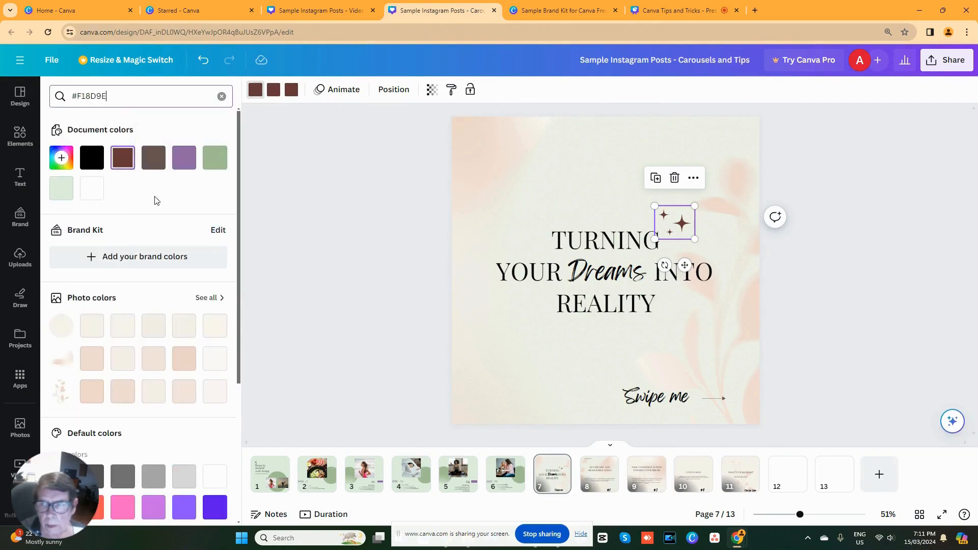
click(61, 152)
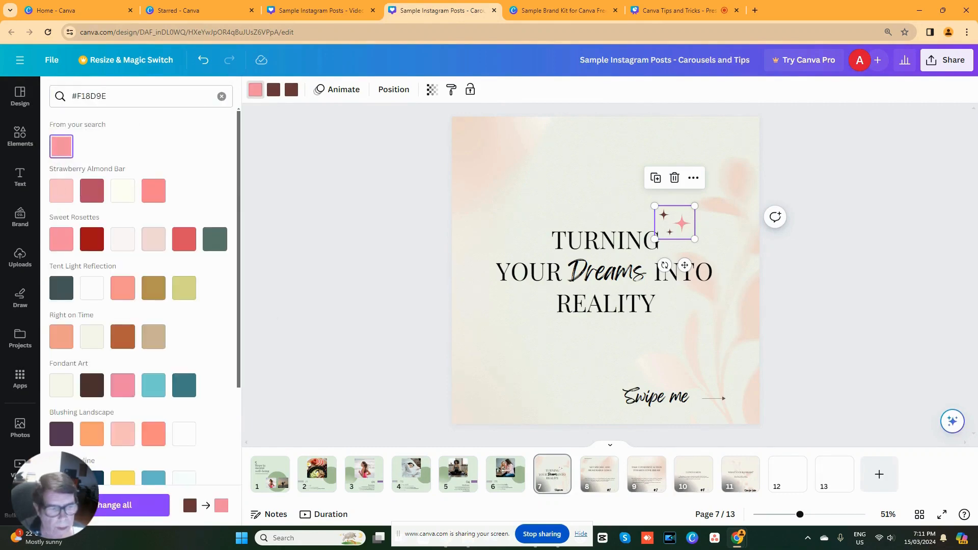
click(122, 517)
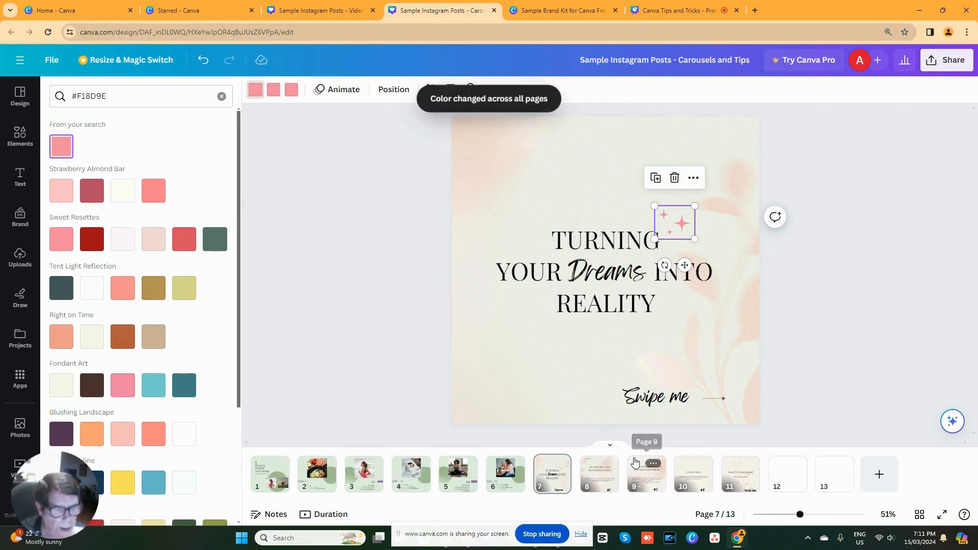
- Color the "Swipe me" text on page 7 with the pink #F18D9E
click(628, 400)
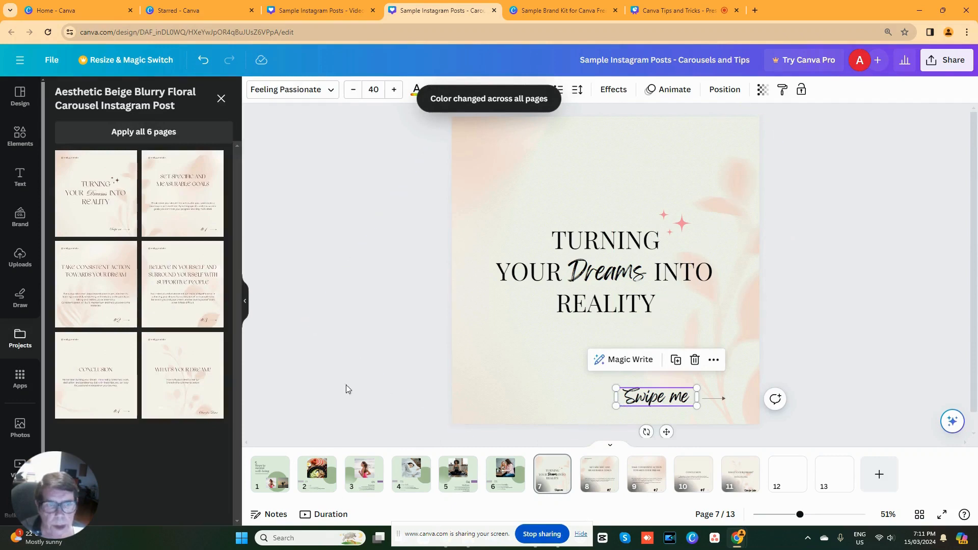
click(416, 90)
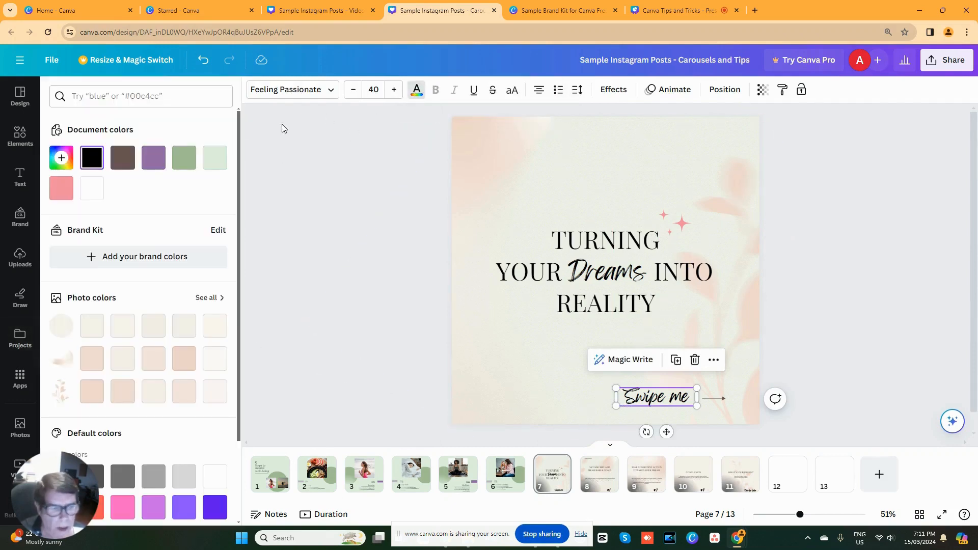
click(62, 190)
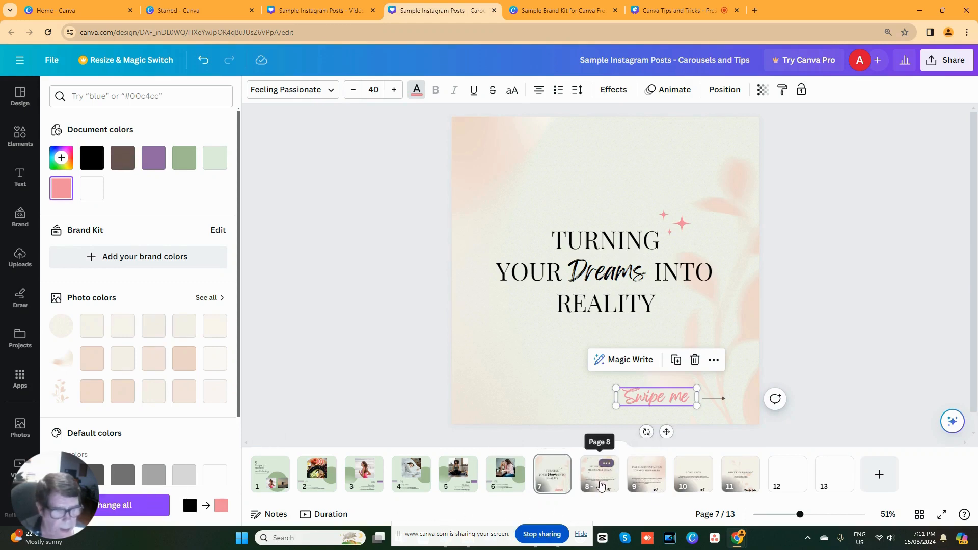
- Color the "#1" text on page 8, "Set specific and measurable goals", with the pink #F18D9E
click(602, 486)
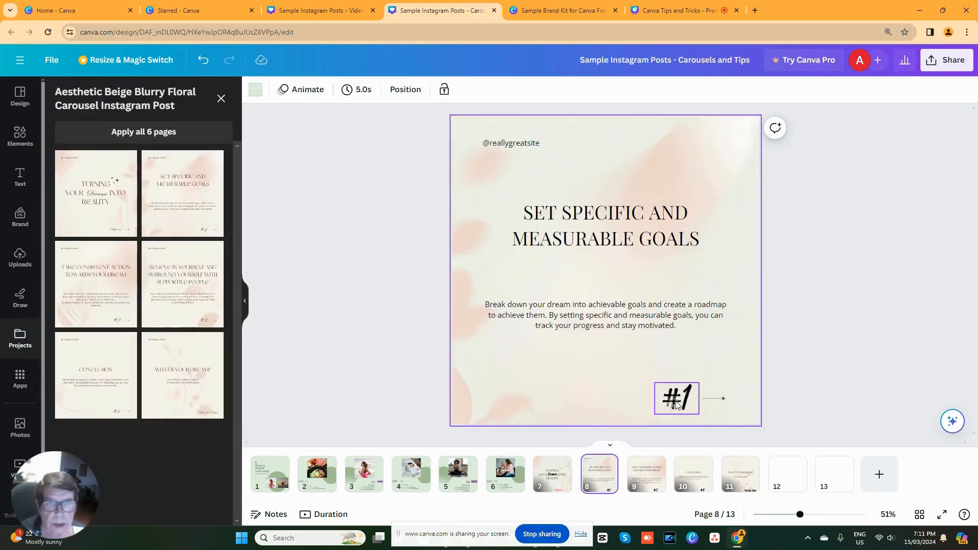
click(677, 406)
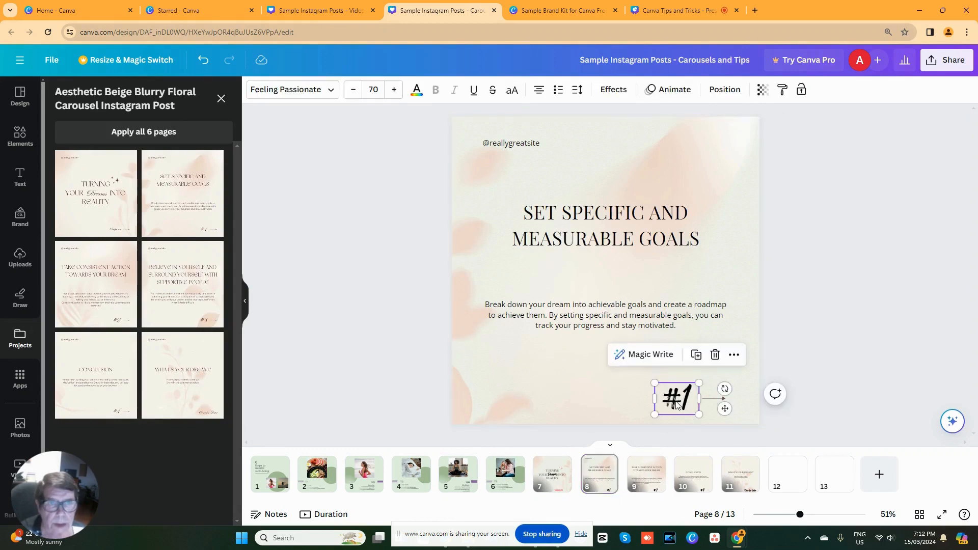
click(418, 91)
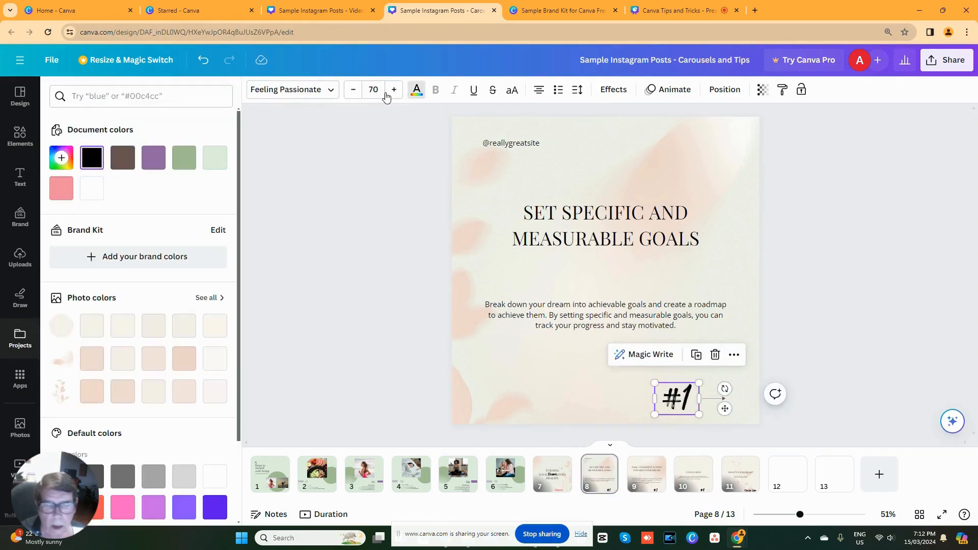
click(61, 195)
- Color the "#2" text on page 9, "Take consistent action towards your dream", with the pink #F18D9E
click(648, 483)
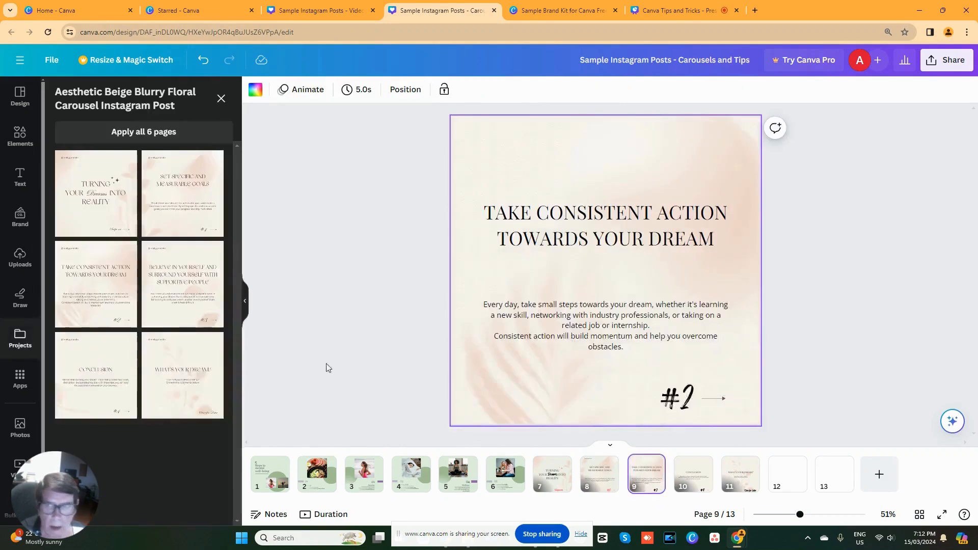
click(677, 398)
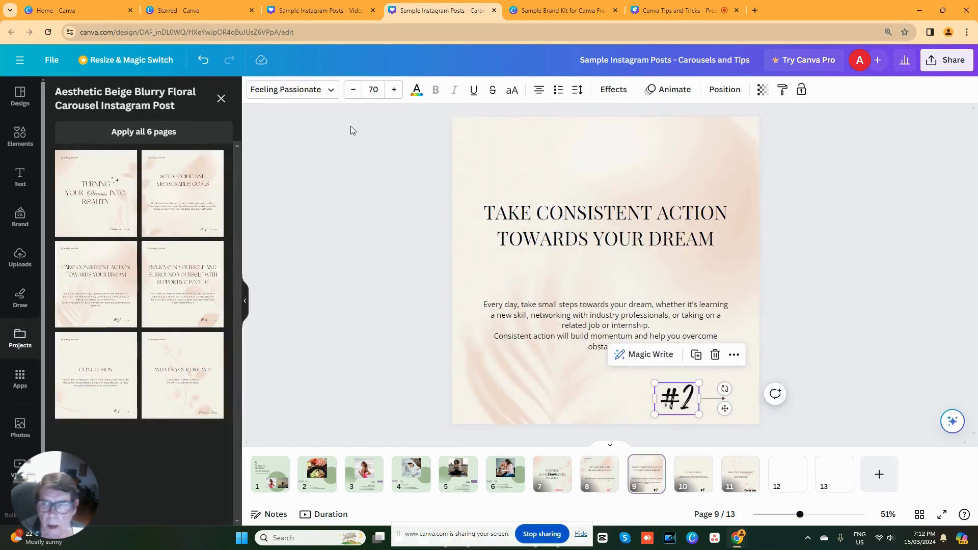
click(417, 90)
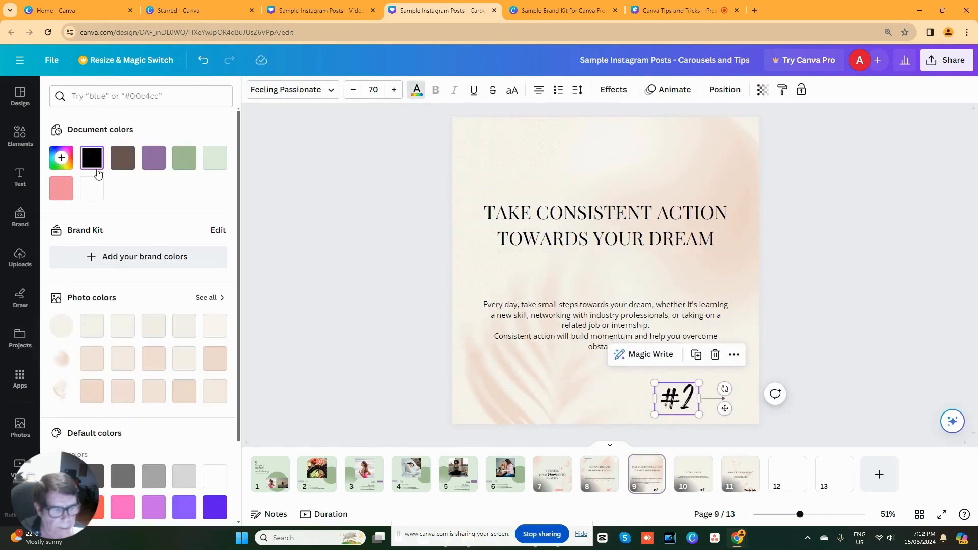
click(62, 189)
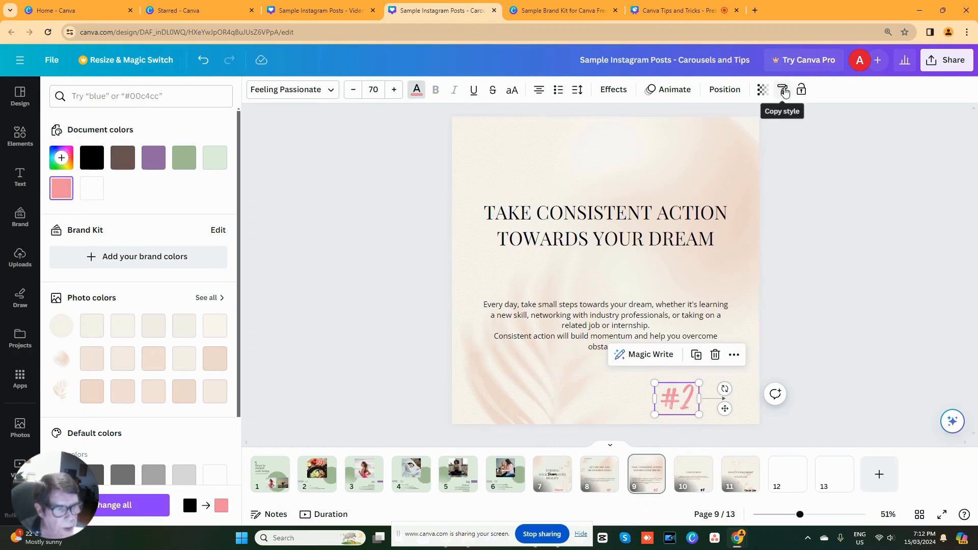
- Copy the style of page 9's pink "#2" text onto the "#4" text of the "Conclusion" page
click(784, 91)
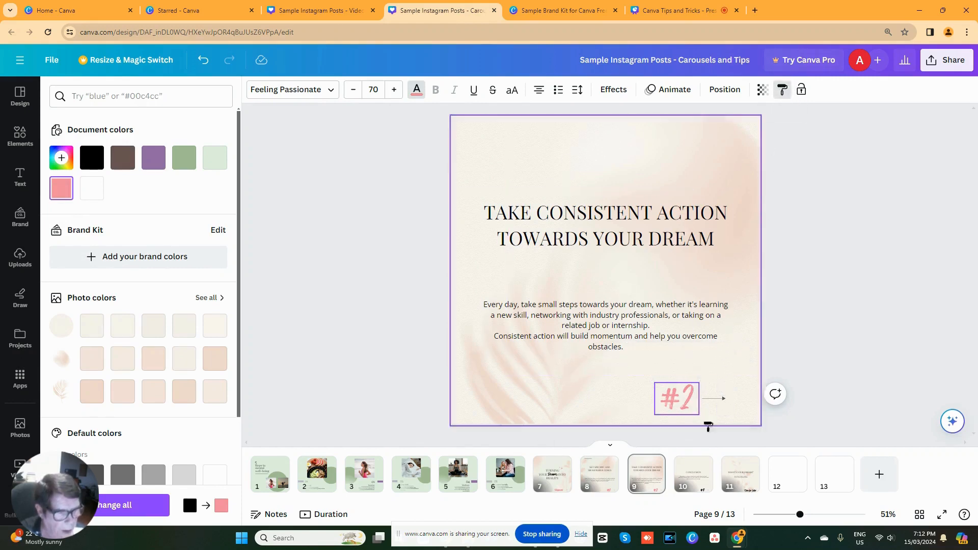
click(693, 477)
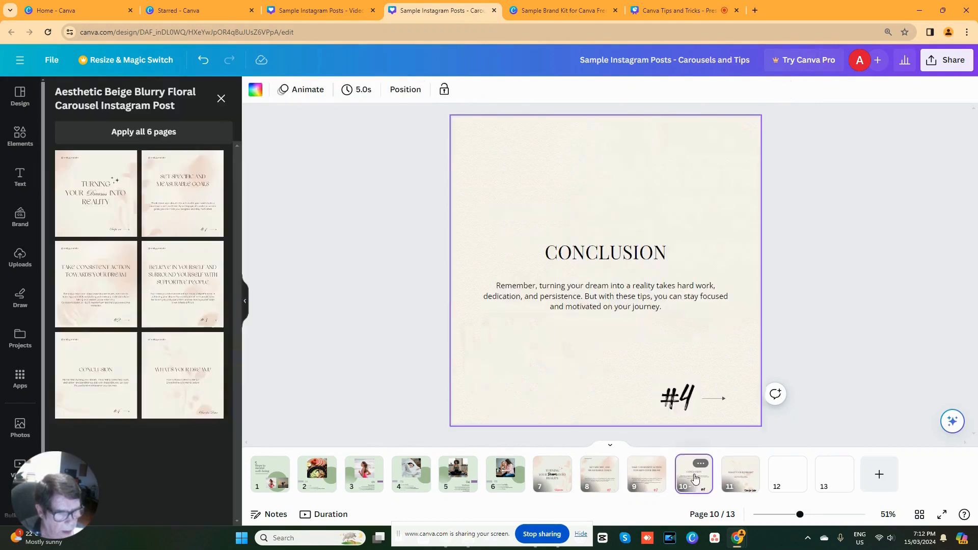
click(682, 411)
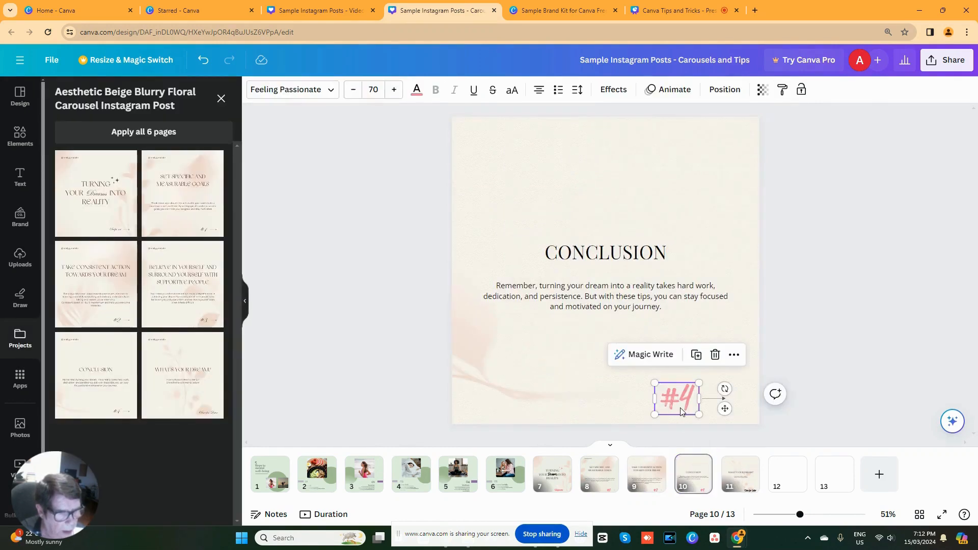
- Copy the style of the pink "#4" text on the "Conclusion" page onto page 11's "Save for Later" text
click(737, 479)
click(691, 487)
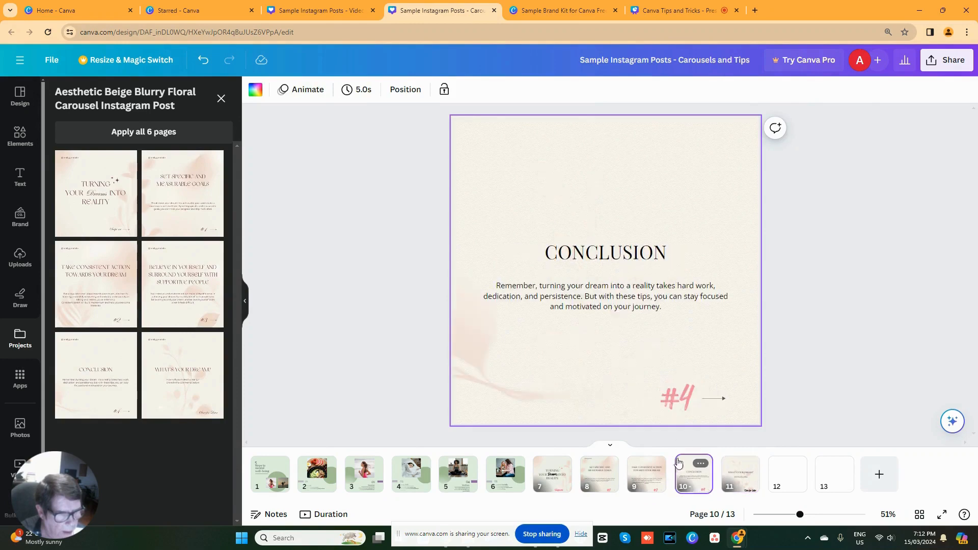
click(683, 410)
click(741, 474)
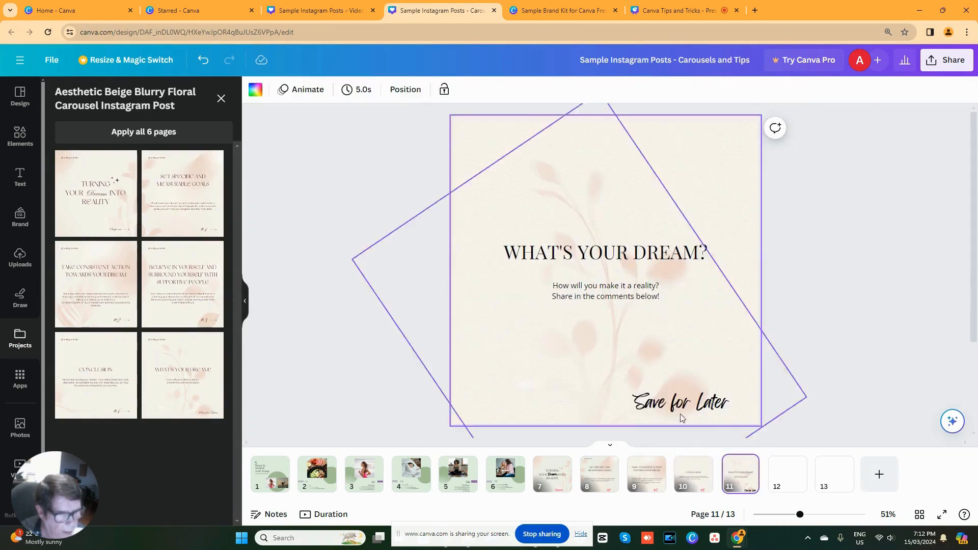
click(686, 471)
click(678, 400)
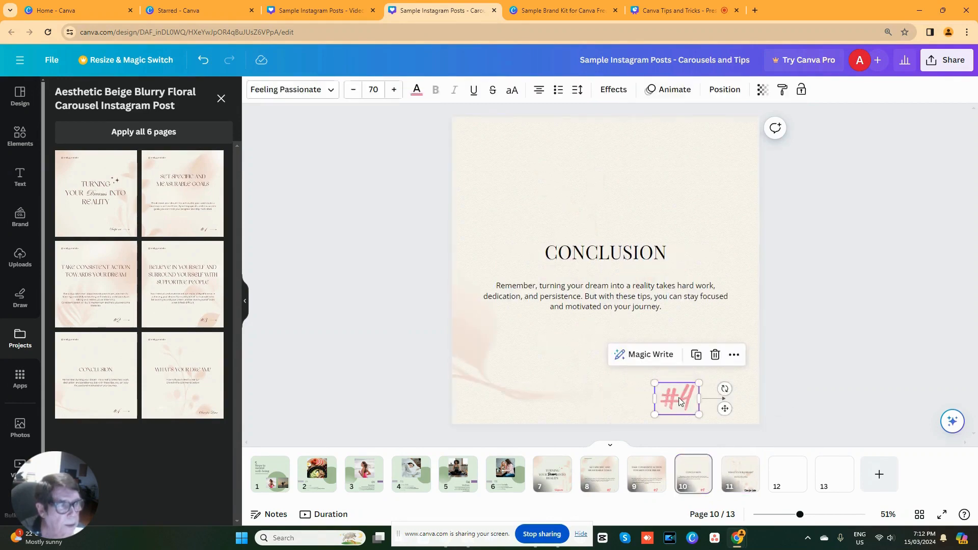
click(783, 89)
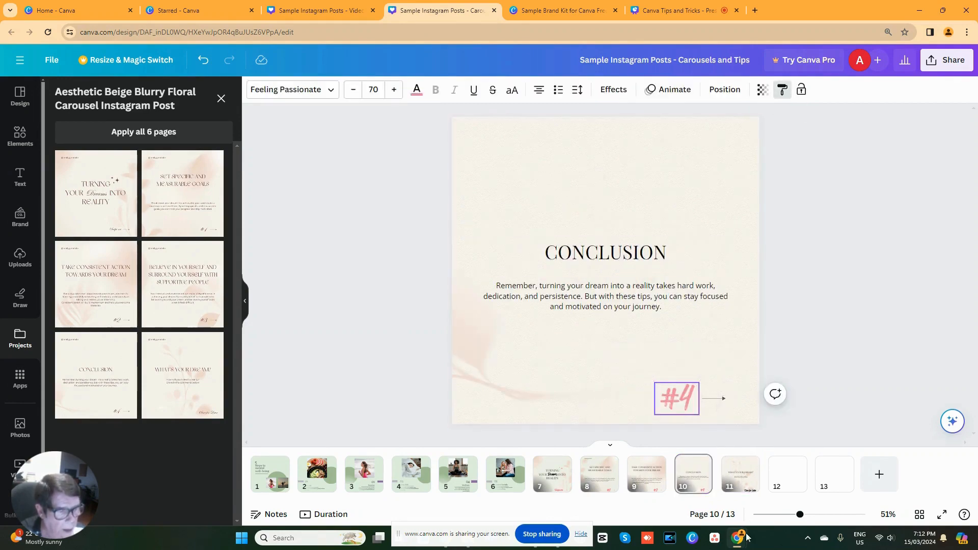
click(740, 474)
click(690, 408)
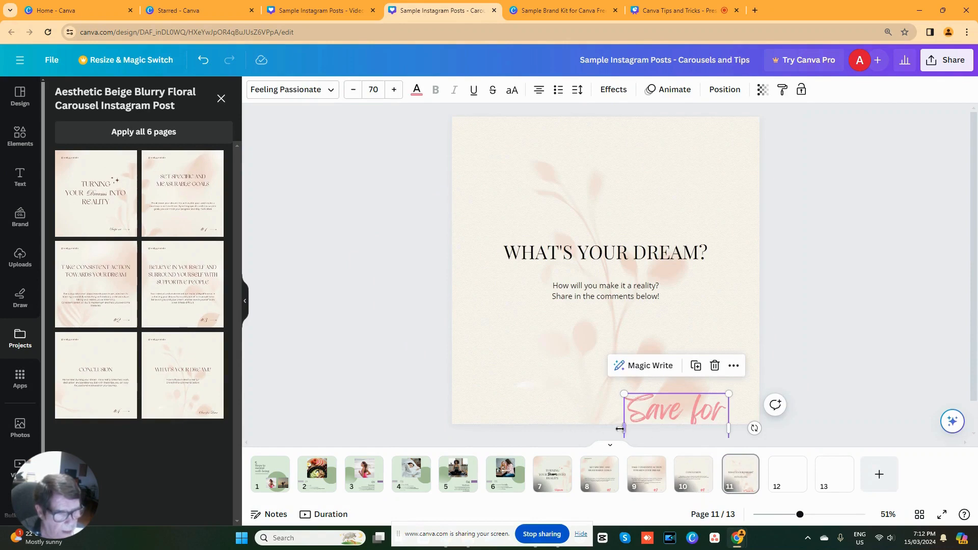
- Widen the "Save for Later" text box to fit one line, set its font size to 60 and move it slightly up and right
drag(625, 427, 549, 411)
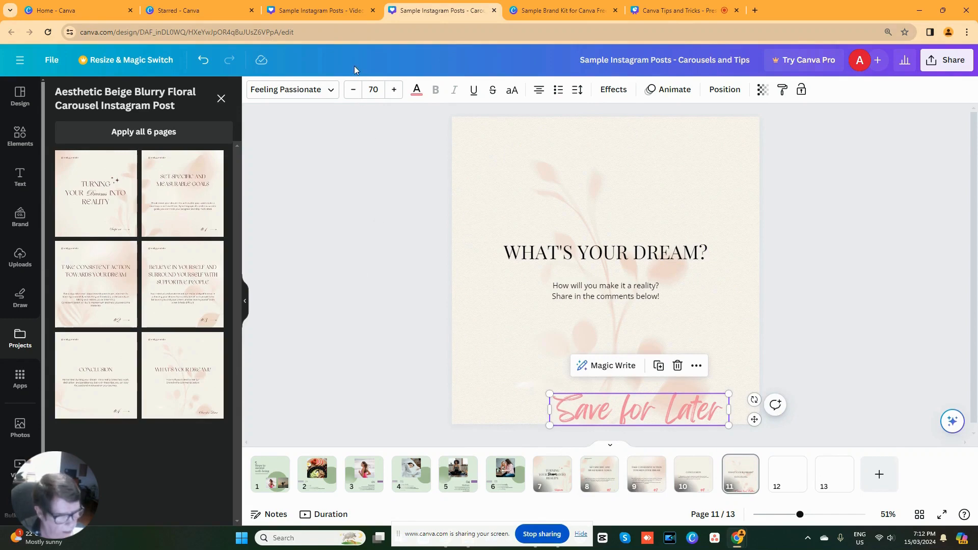
click(374, 90)
text(6)
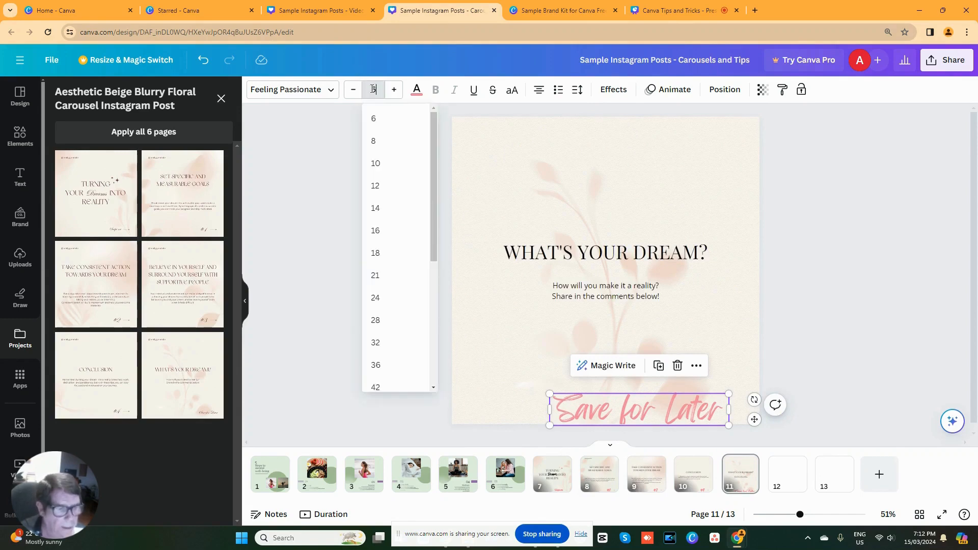
text(0)
key(Return)
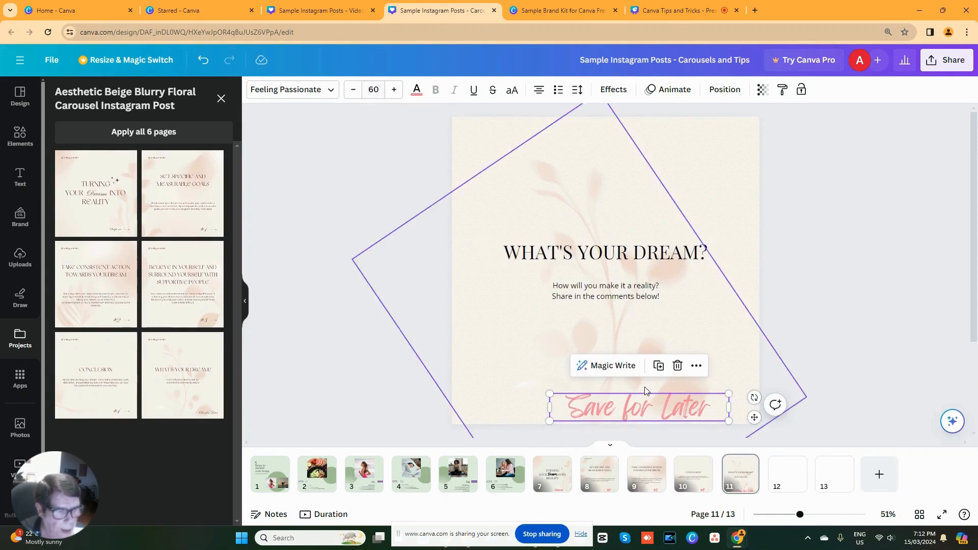
drag(656, 403, 671, 395)
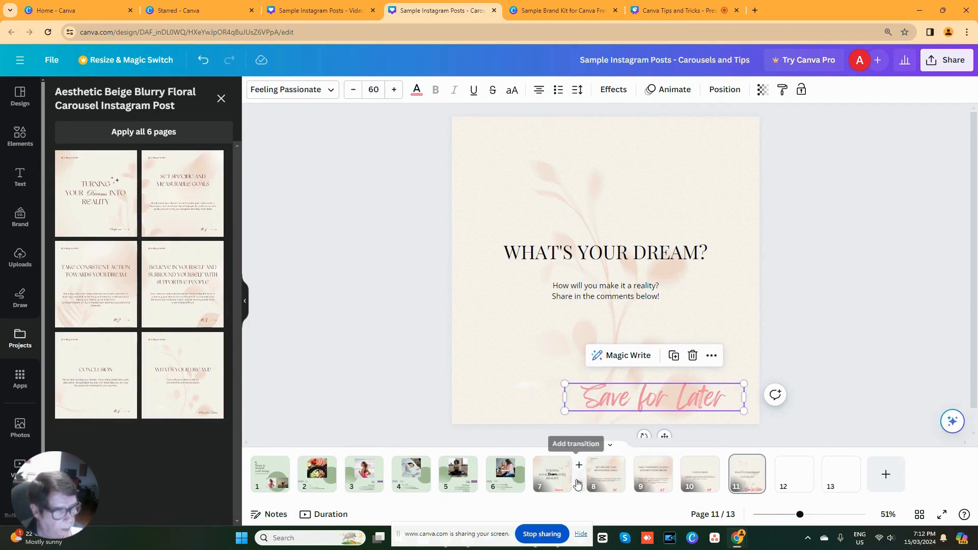
- Select the green circle on page 1 and copy the teal hex code #5BC8AC from the brand kit's color palette
click(917, 515)
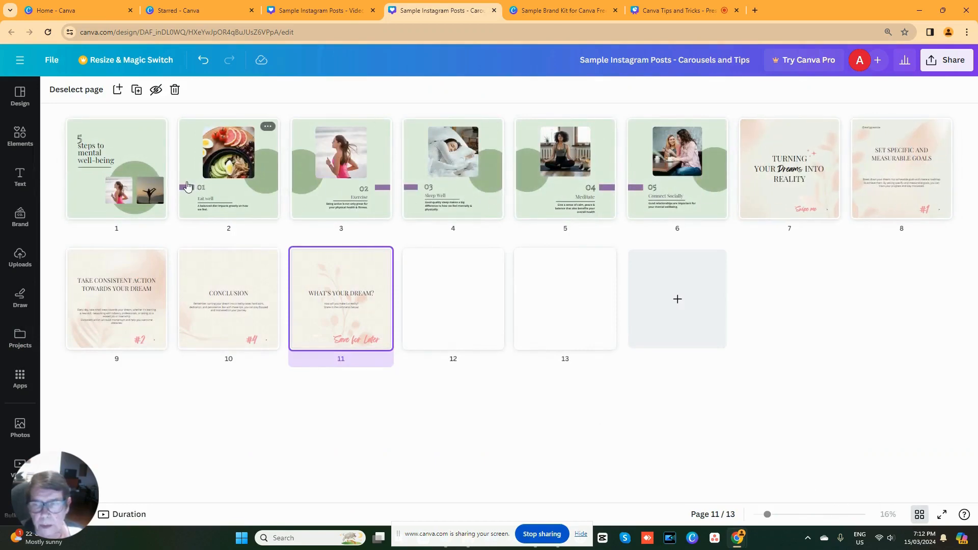
double_click(129, 156)
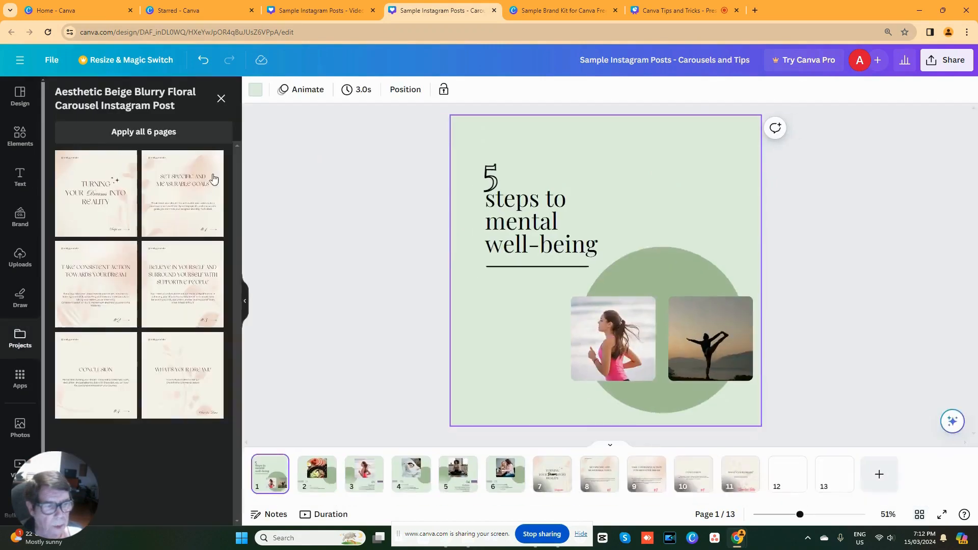
click(658, 265)
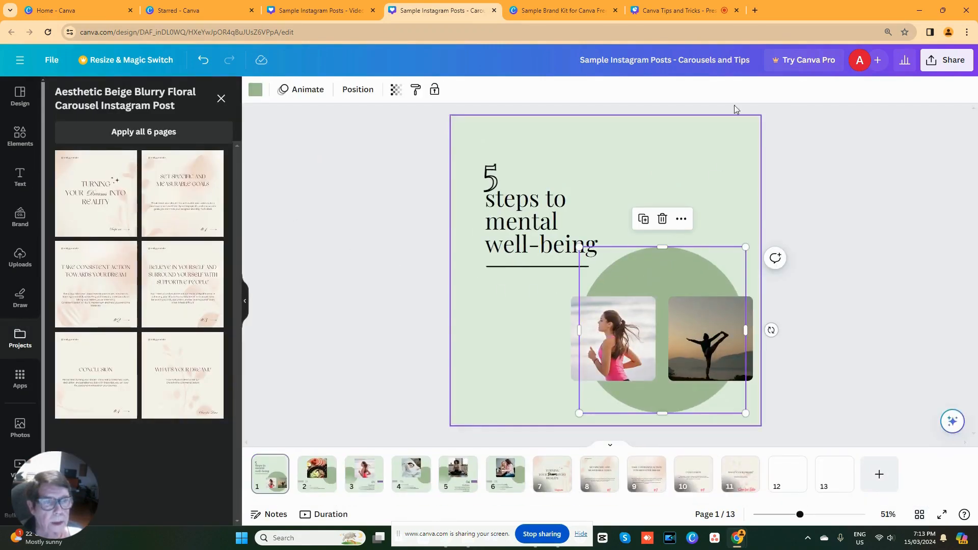
click(543, 10)
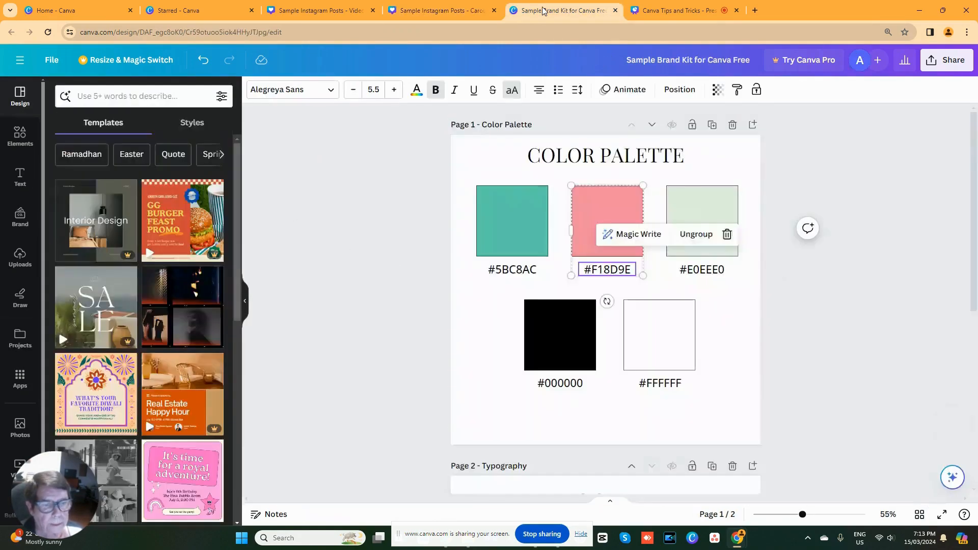
click(511, 270)
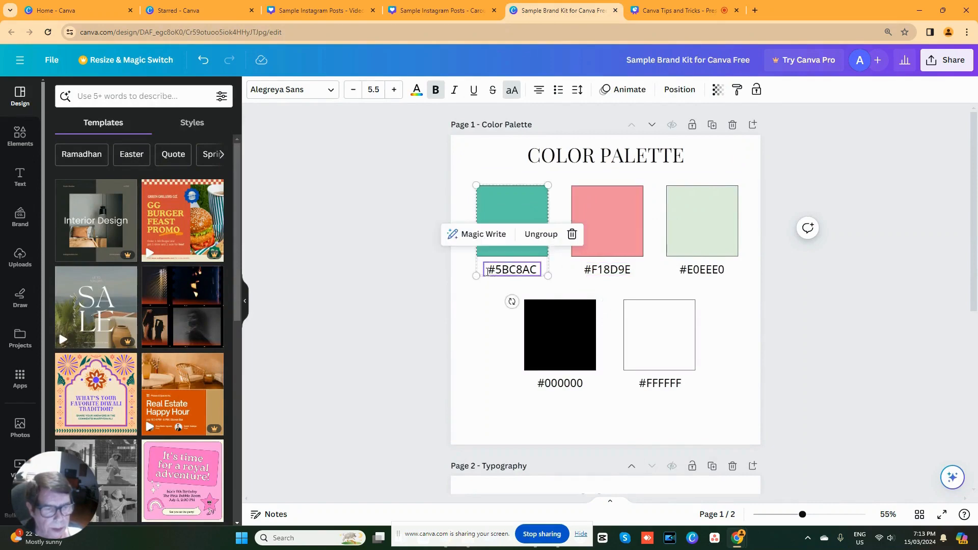
click(488, 272)
drag(488, 272, 538, 269)
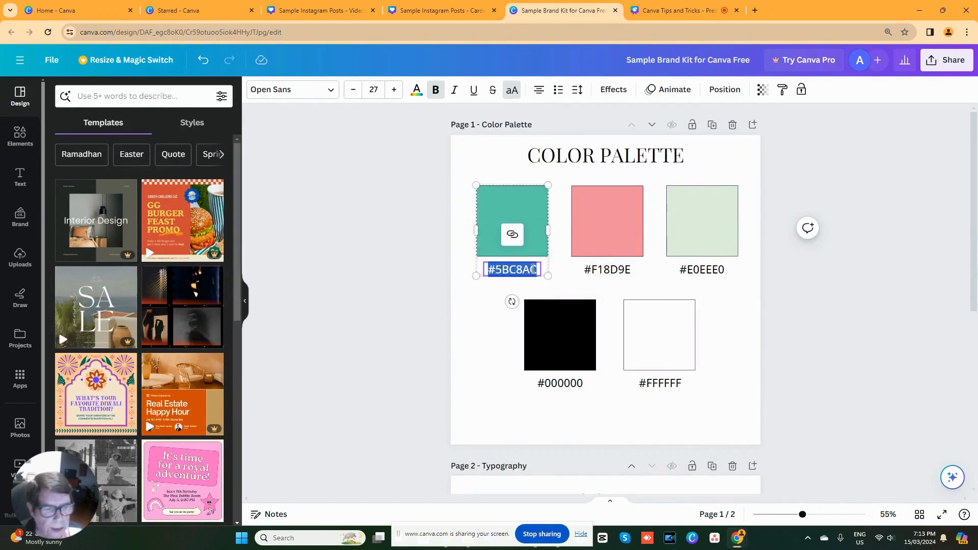
right_click(534, 270)
click(551, 315)
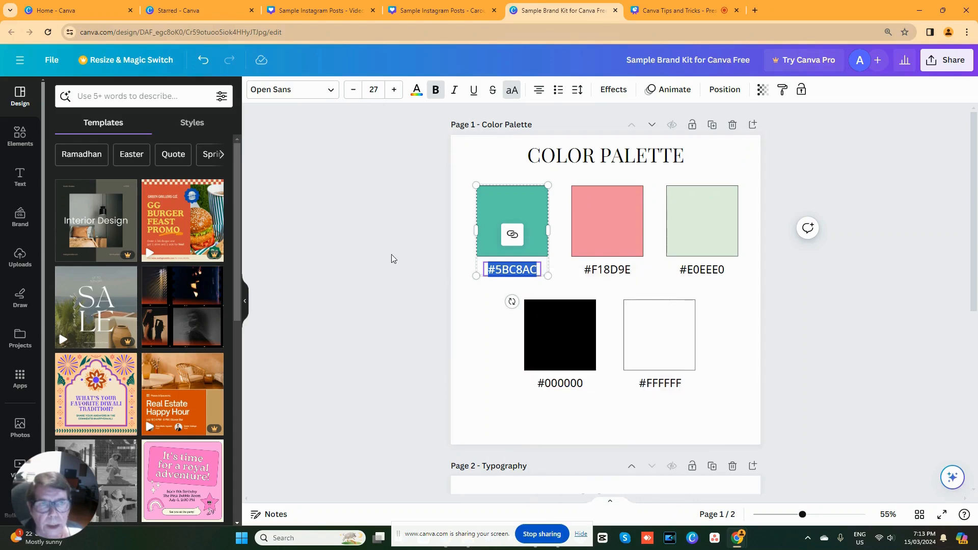
- Recolor page 1's green circle with #5BC8AC and apply the same color change to all pages
click(447, 7)
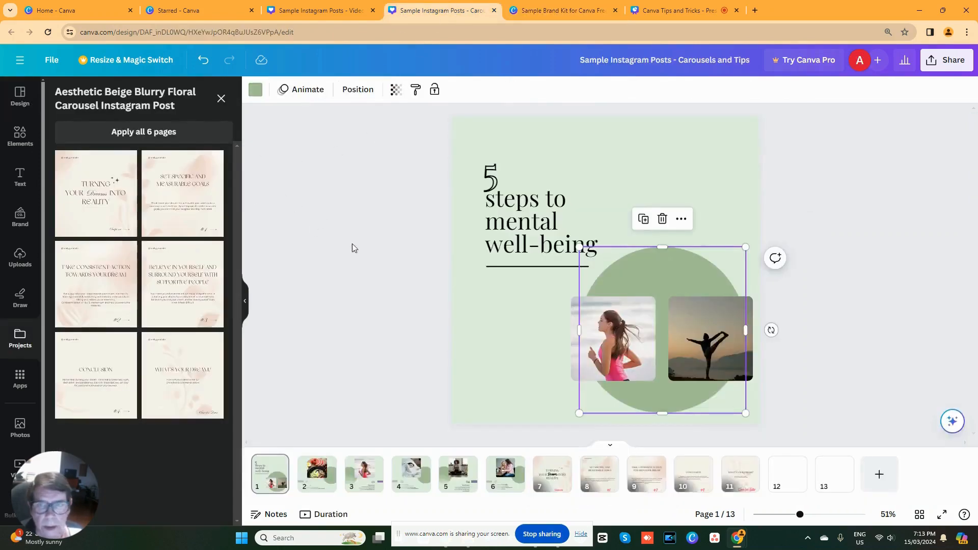
click(255, 91)
click(219, 97)
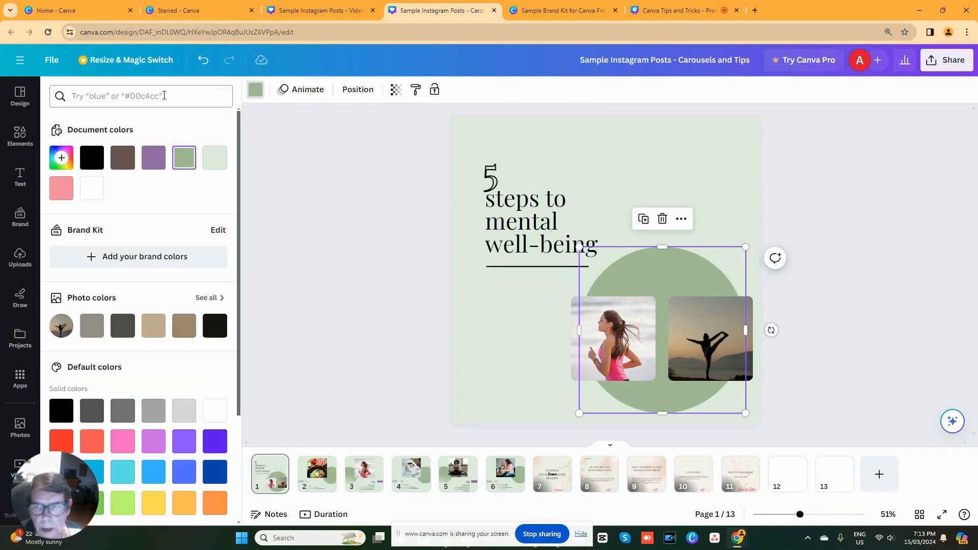
right_click(143, 97)
click(160, 195)
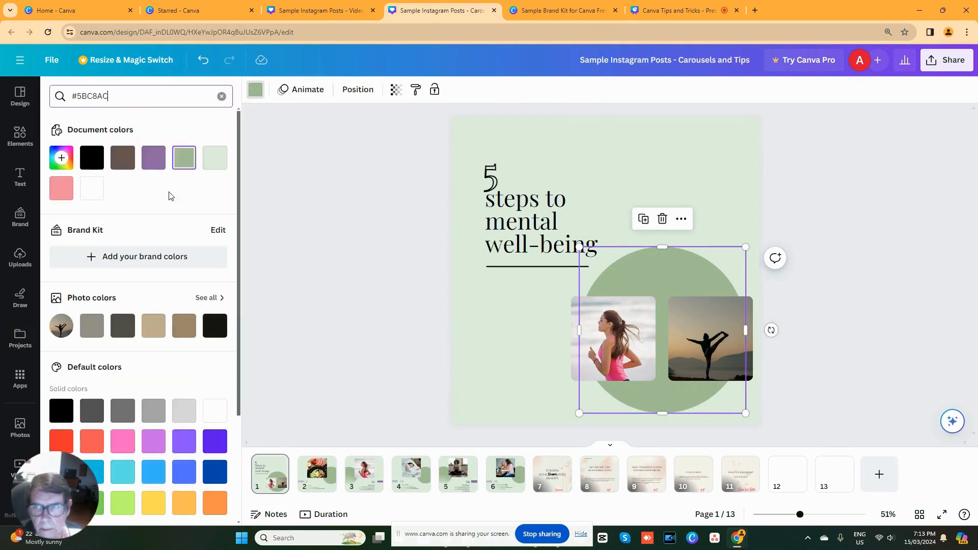
click(61, 150)
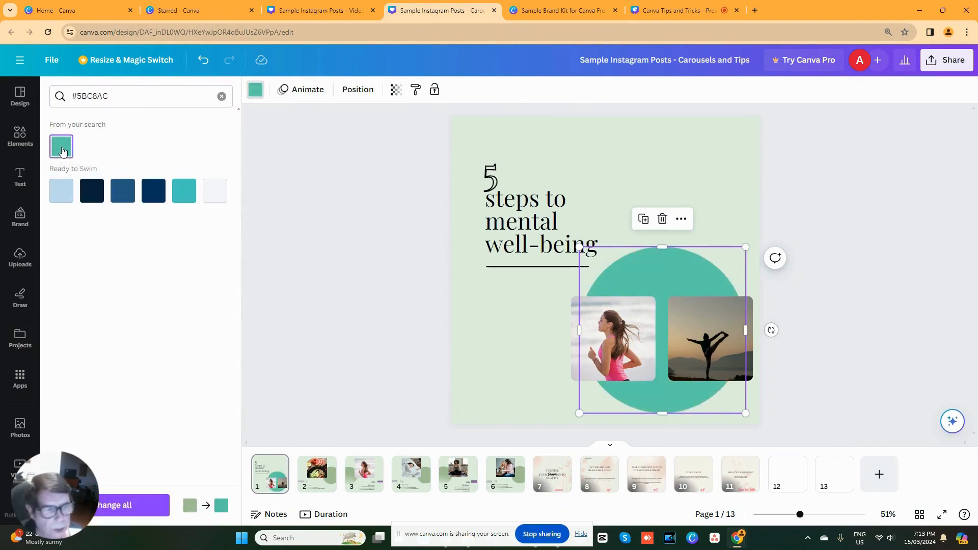
click(136, 505)
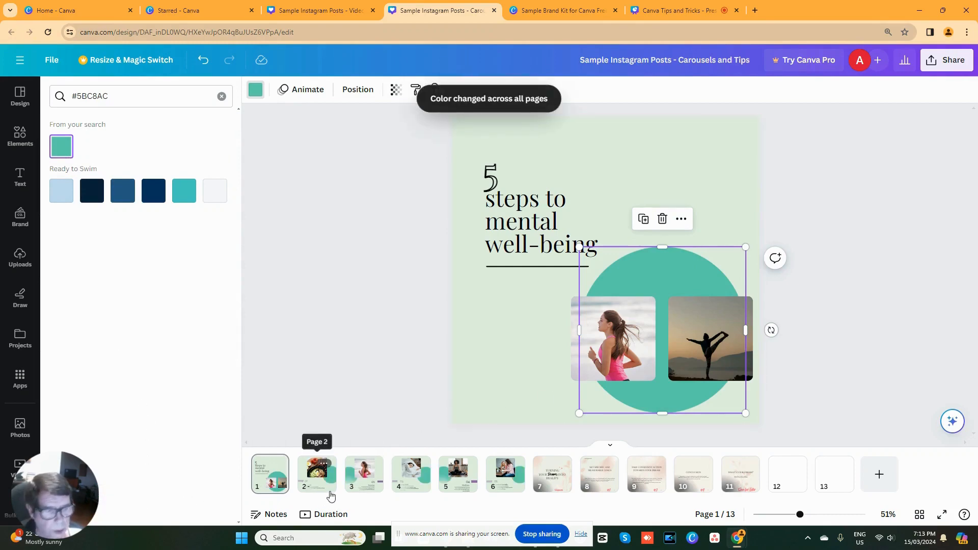
- Recolor the purple rectangle on page 3, "Exercise", with the pink #F18D9E and view all pages as a grid
click(373, 486)
click(738, 327)
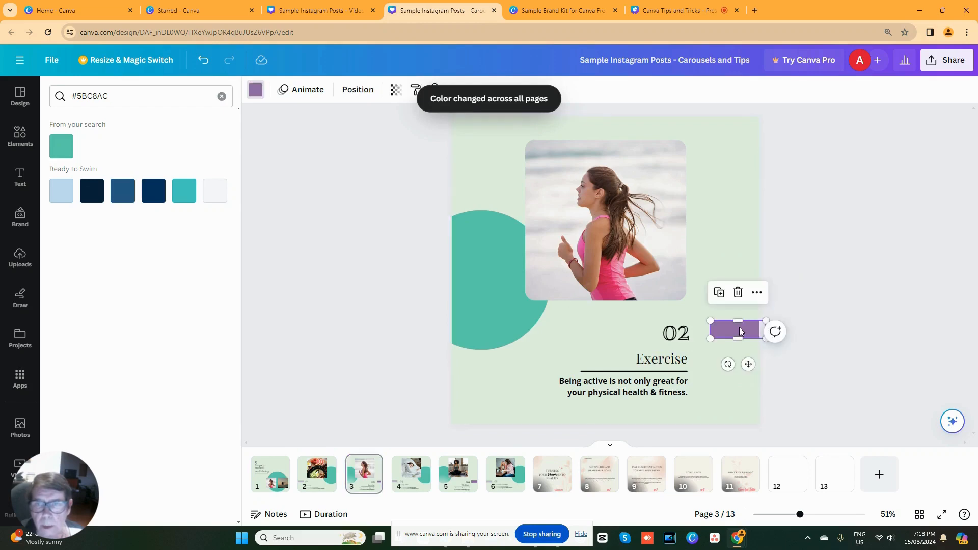
click(222, 96)
click(88, 189)
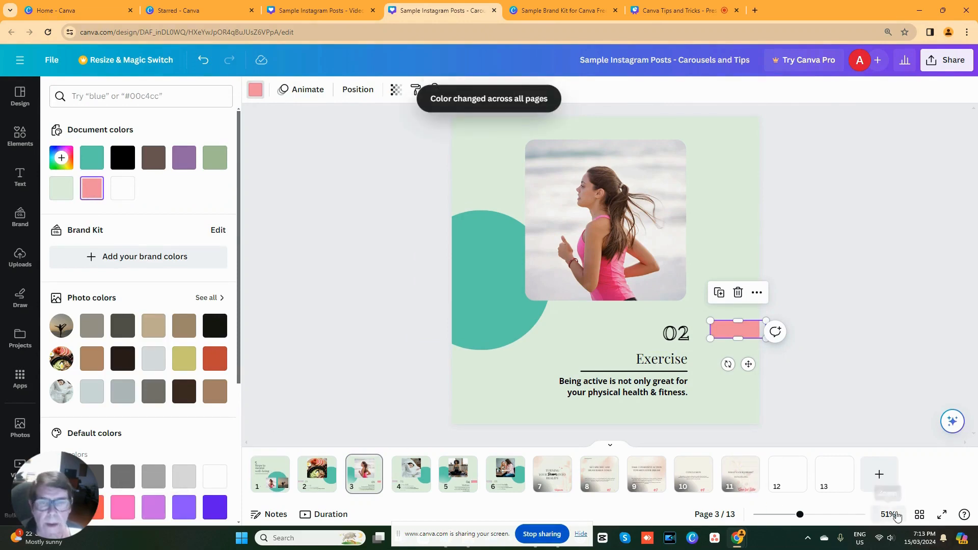
click(920, 515)
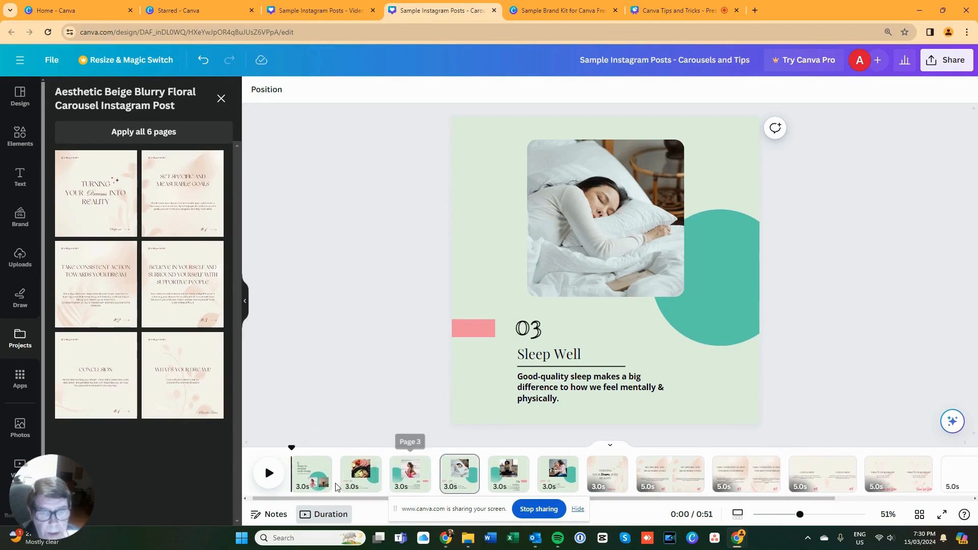
- Examine the timing settings of page 2, "Eat well", and switch the duration timeline off and on again
click(360, 480)
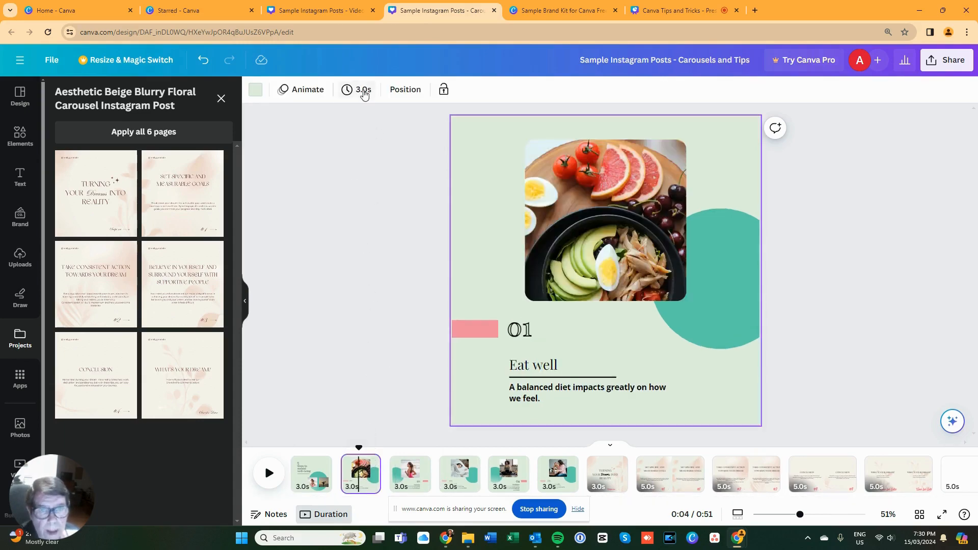
click(363, 91)
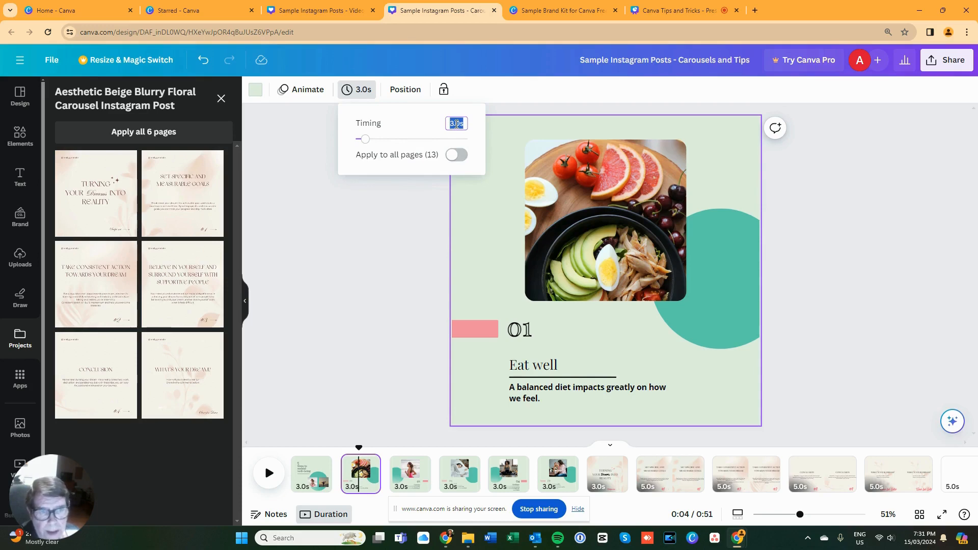
click(383, 338)
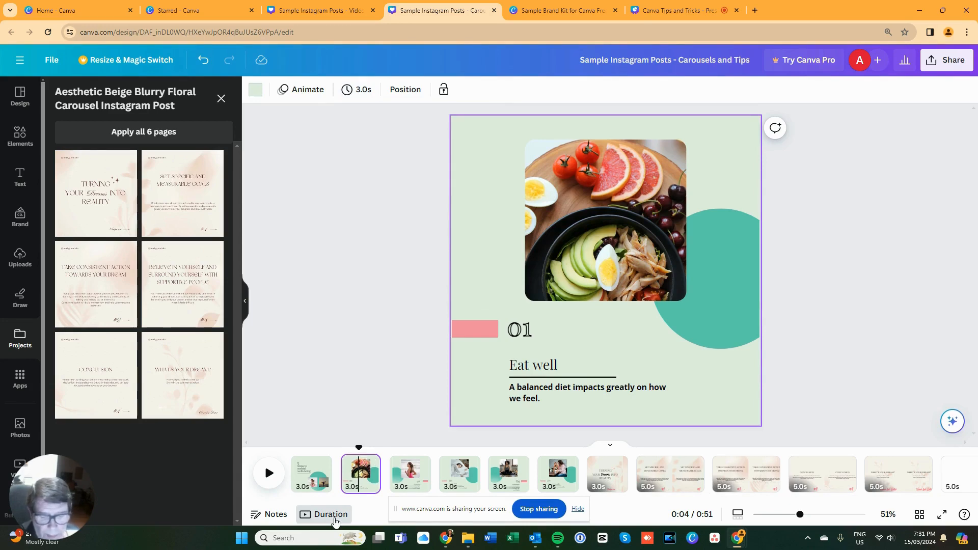
click(331, 515)
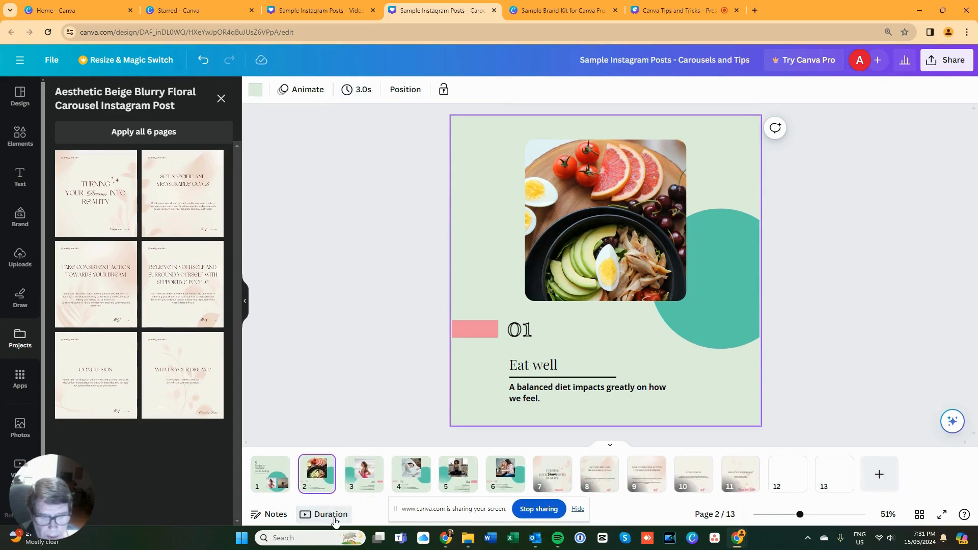
click(335, 518)
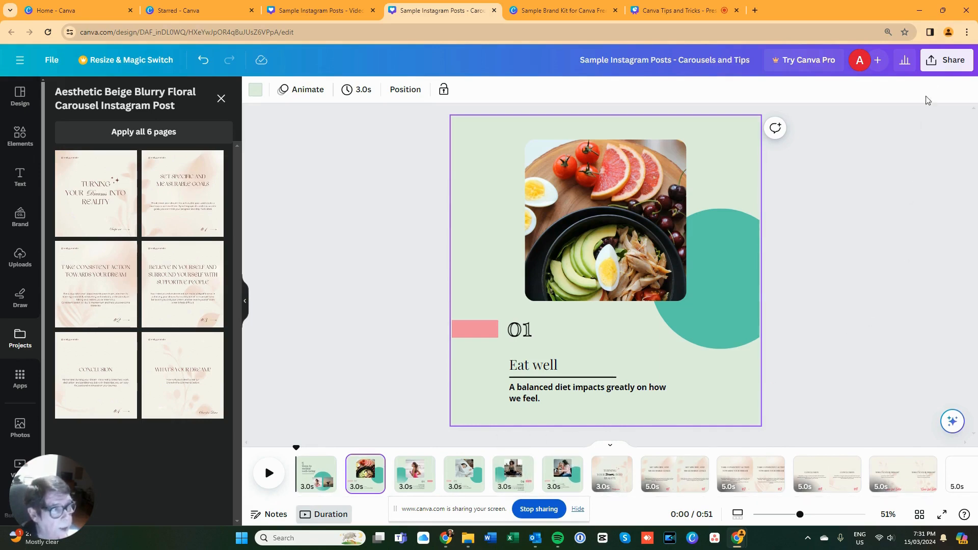
- Set up a download of the design limited to pages 1–6 with JPG as the file type
click(943, 60)
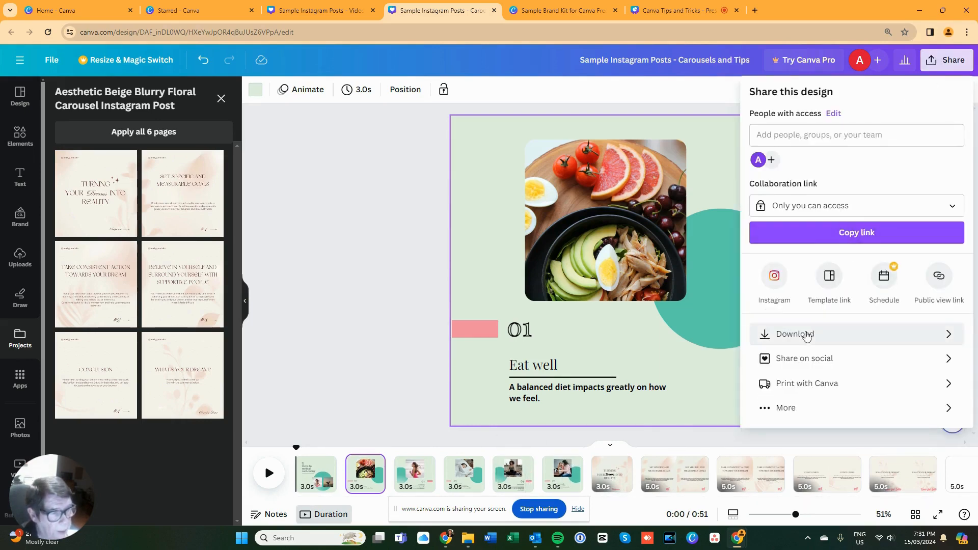
click(807, 335)
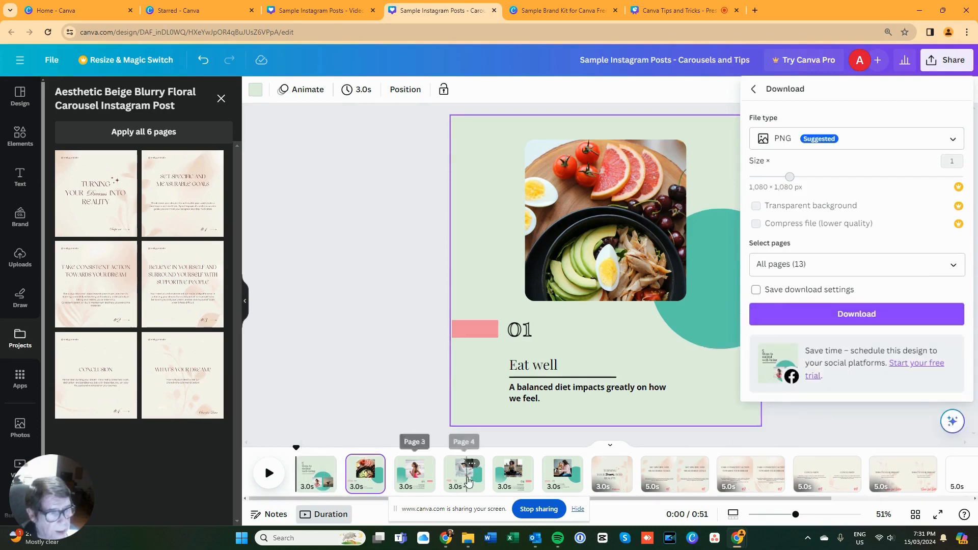
click(793, 273)
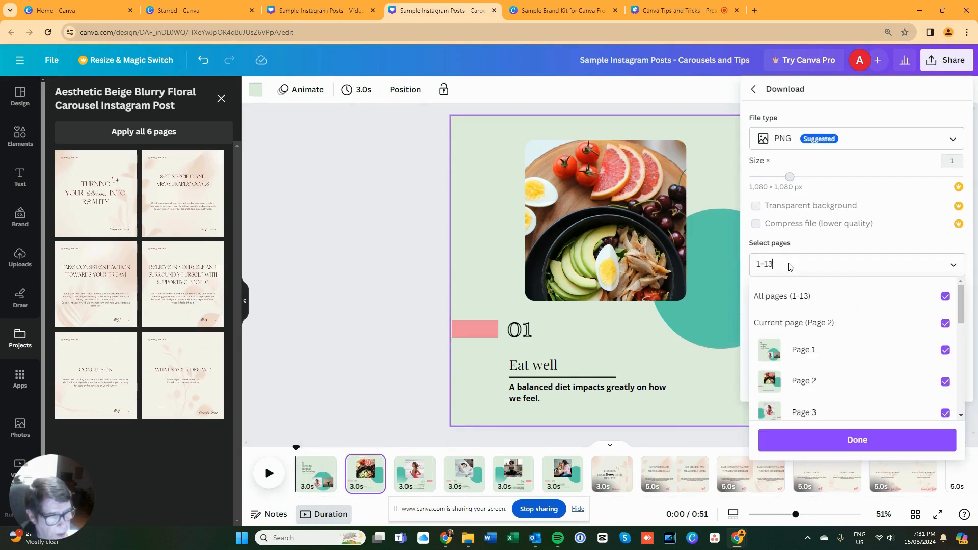
key(BackSpace)
text(6)
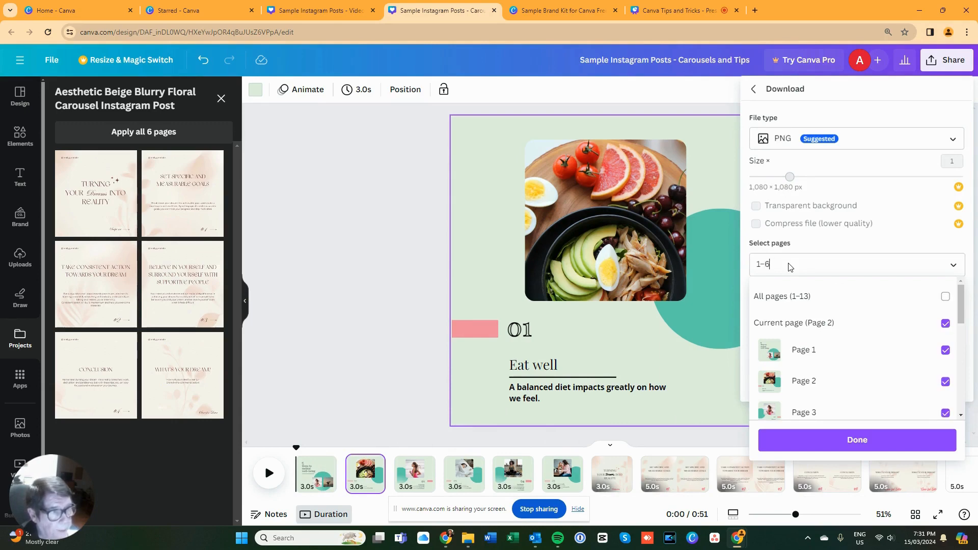
key(Return)
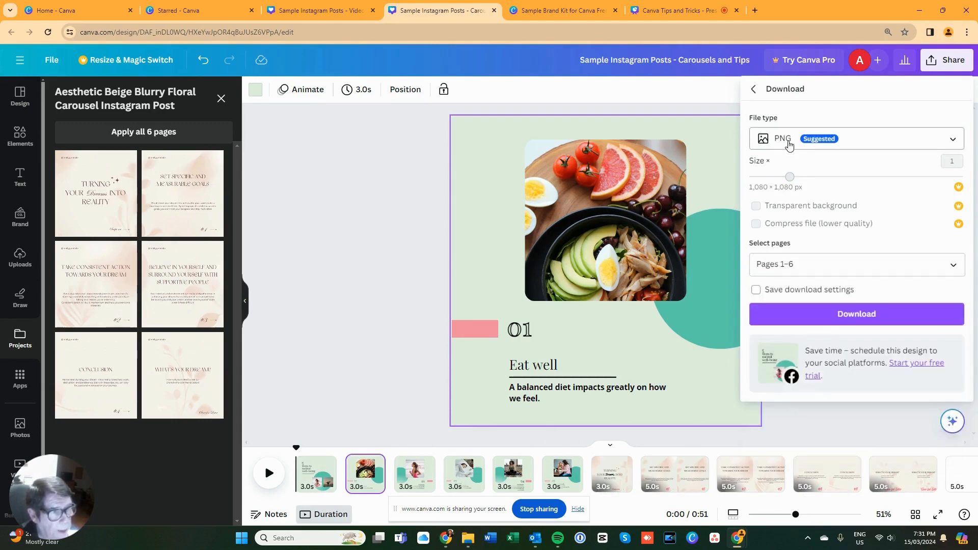
click(779, 146)
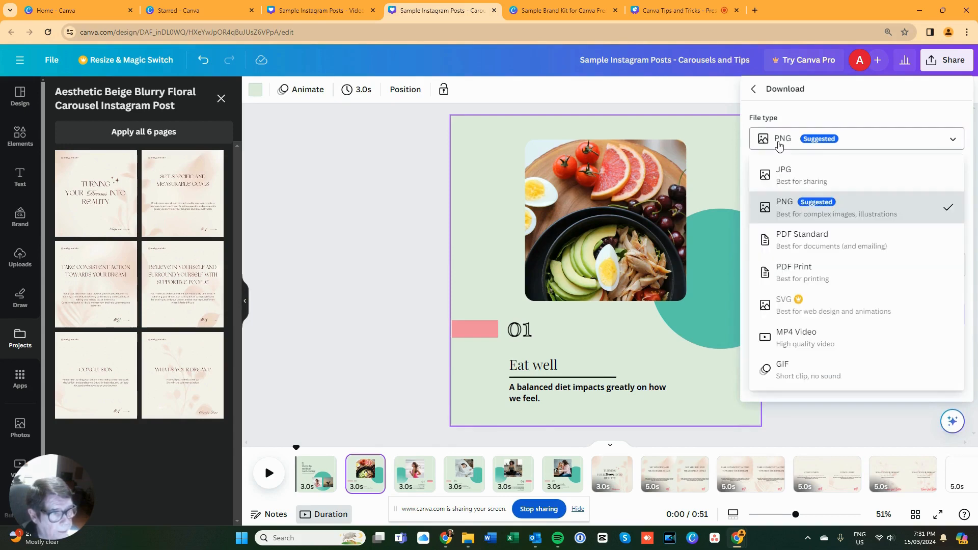
click(780, 168)
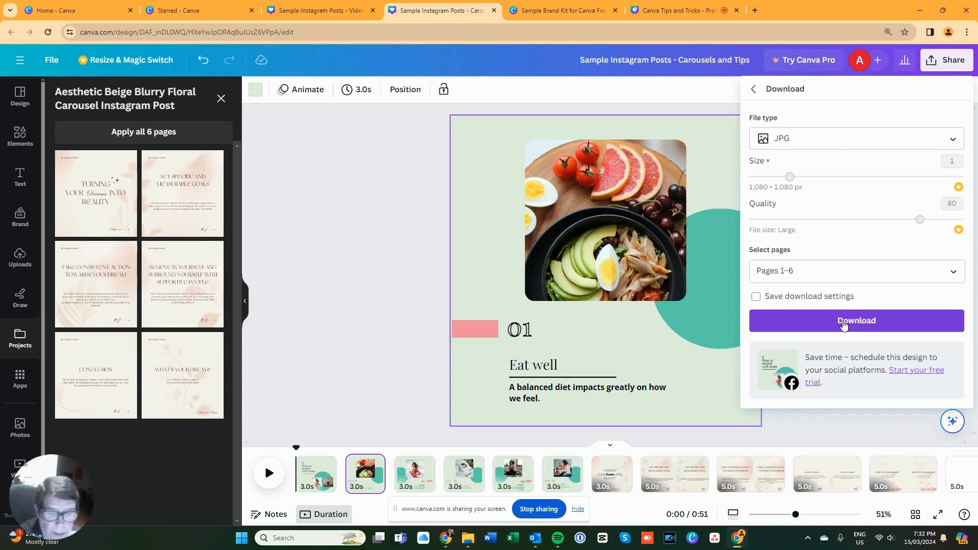
- Restrict the download's page selection to page 1 with the range 1-1
click(799, 274)
key(BackSpace)
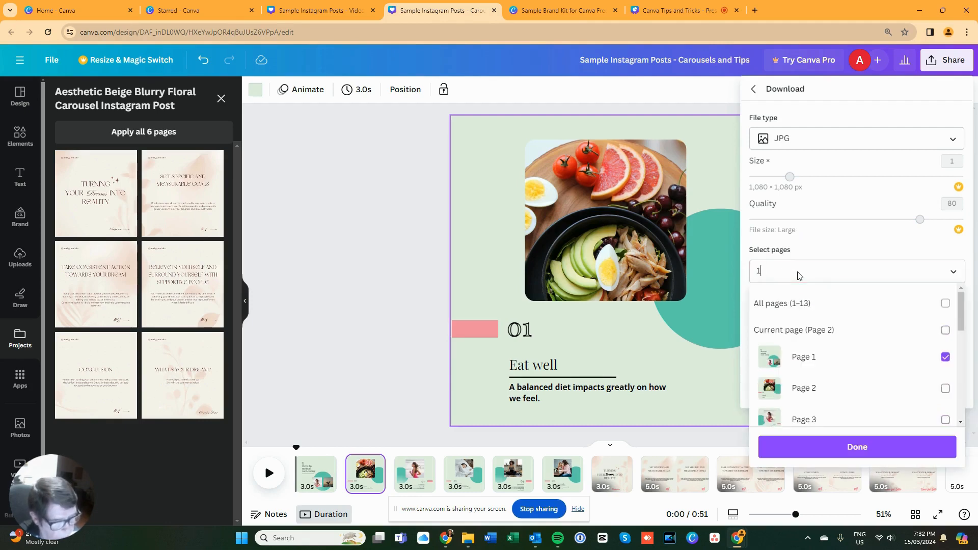
text(1)
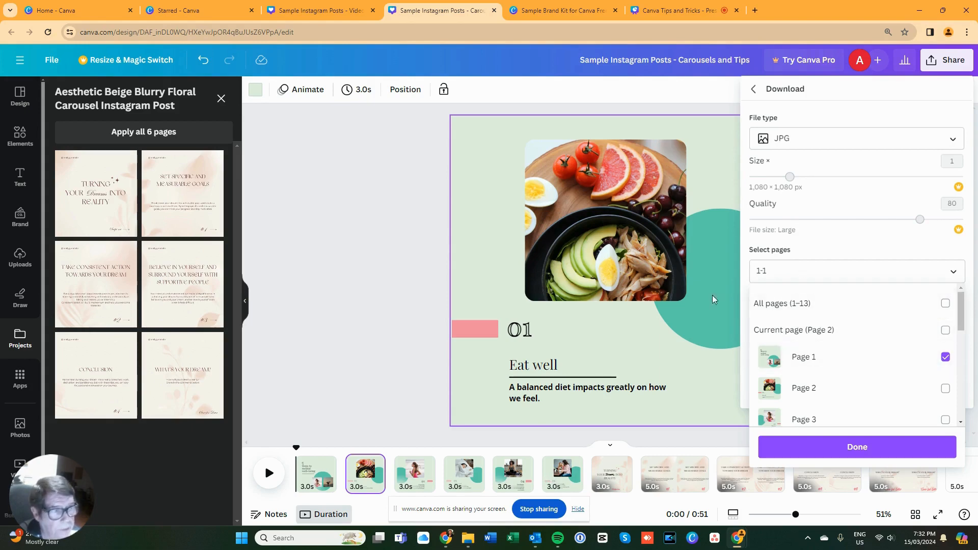
click(799, 140)
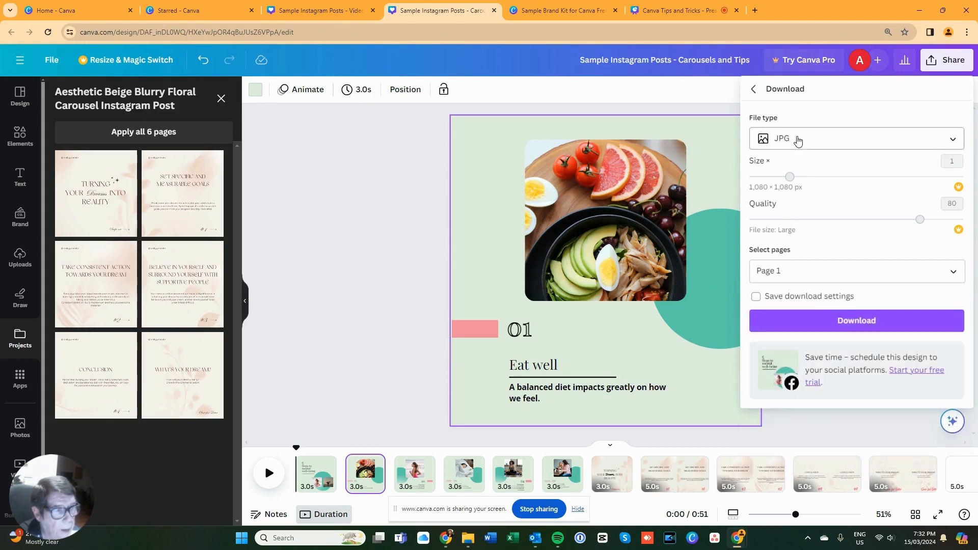
- Download pages 1-6 of the carousel as an MP4 Video
click(798, 141)
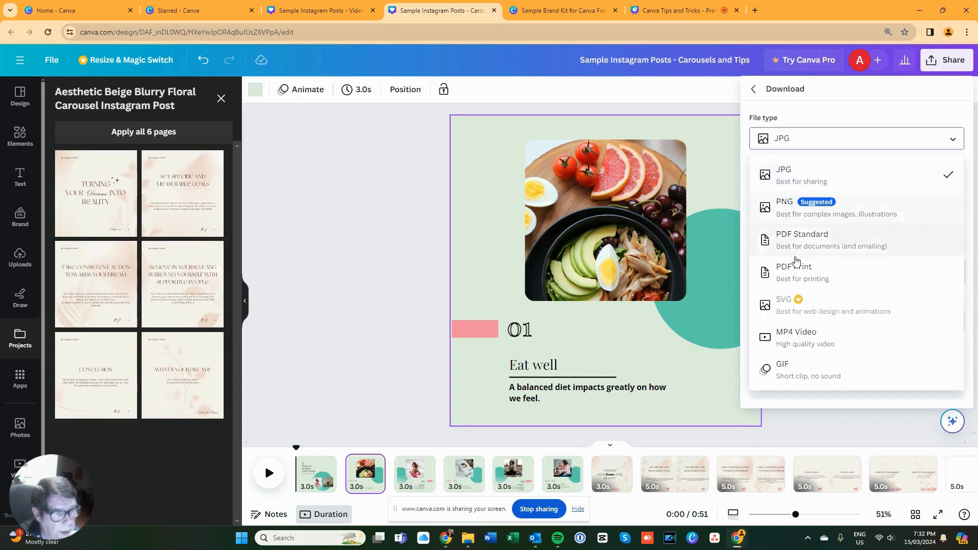
click(794, 338)
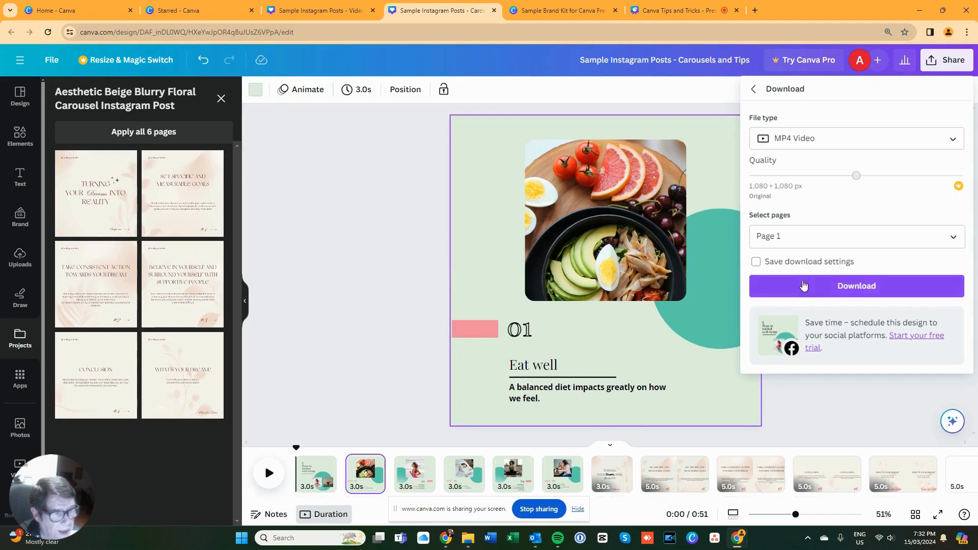
click(782, 236)
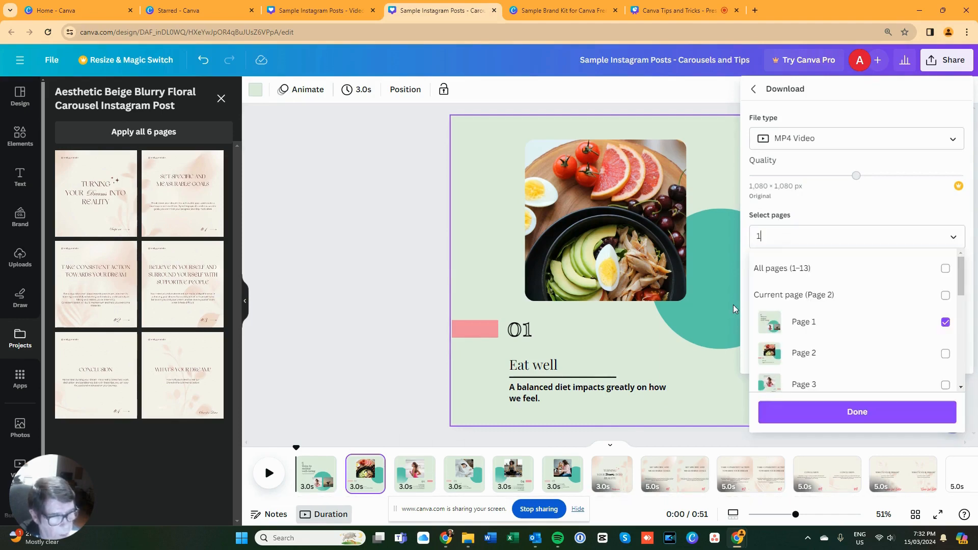
text(-6)
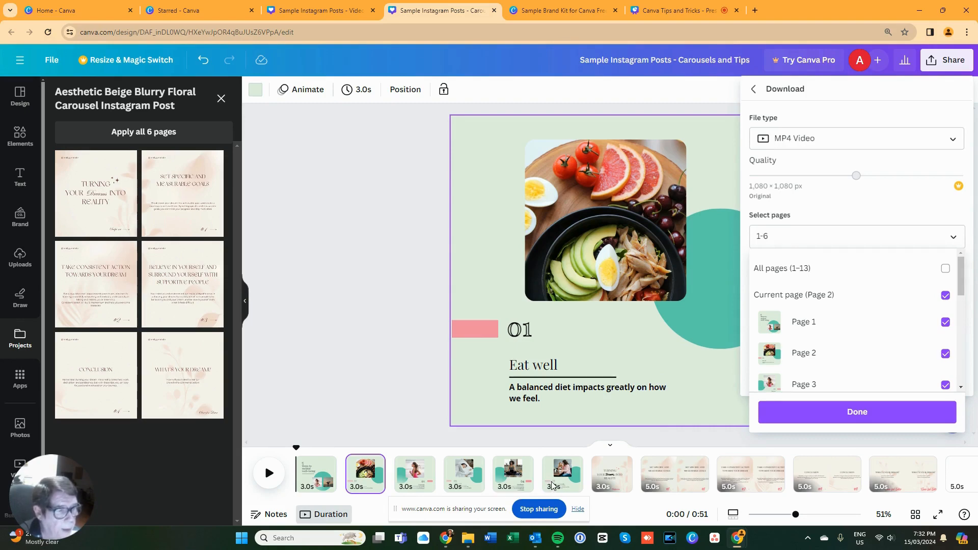
click(859, 412)
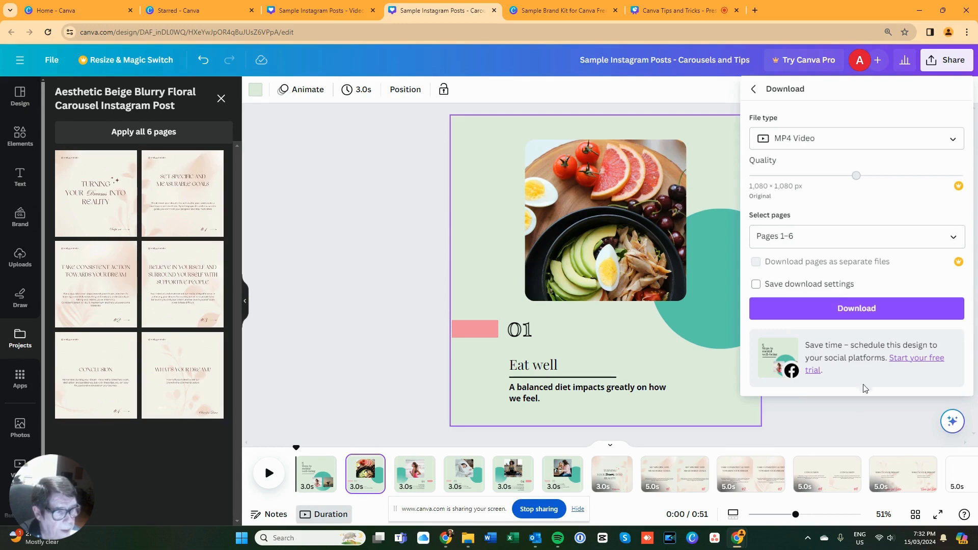
click(859, 310)
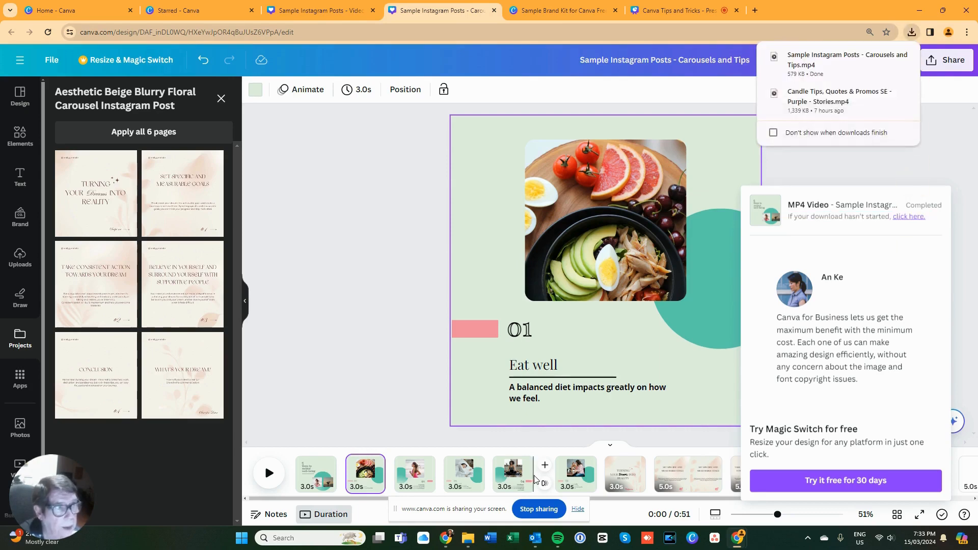
- Open the downloaded carousel MP4 to check it, close the player and move the screen-sharing bar aside
click(854, 62)
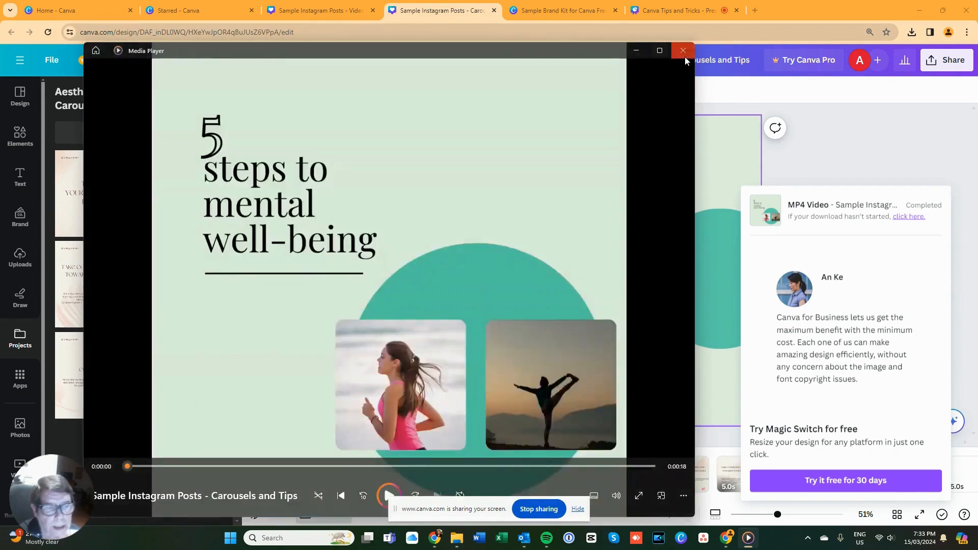
click(684, 51)
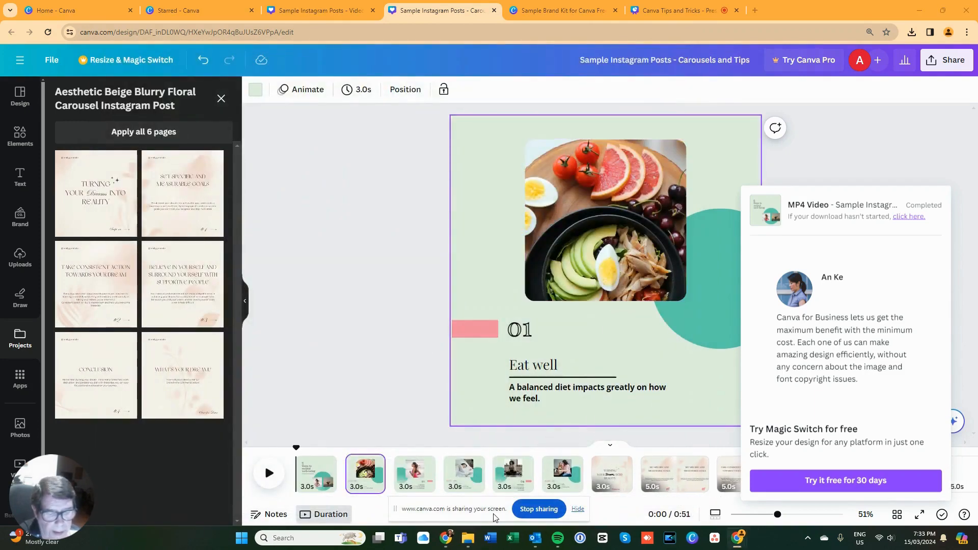
drag(494, 517, 526, 547)
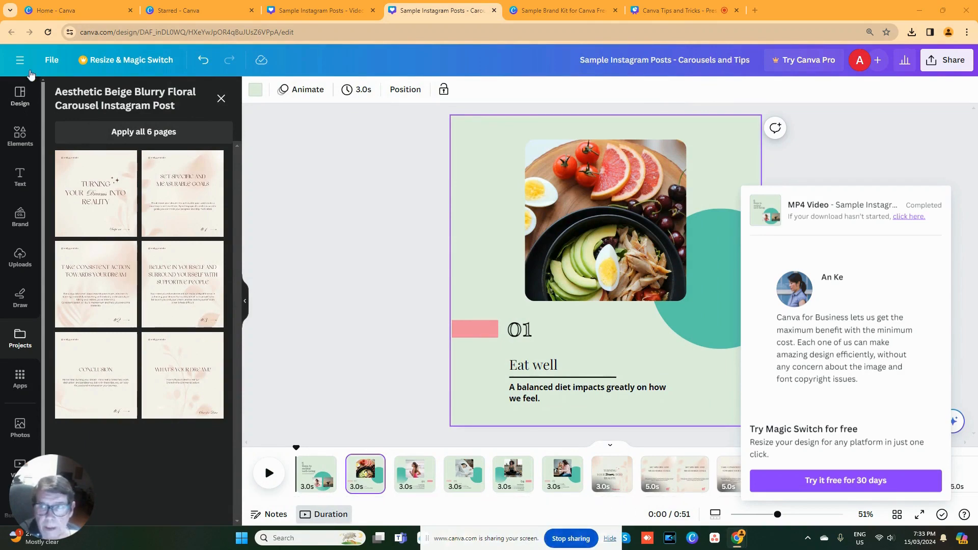
- Return to the Canva home page and create a new blank Mobile Video design
click(49, 60)
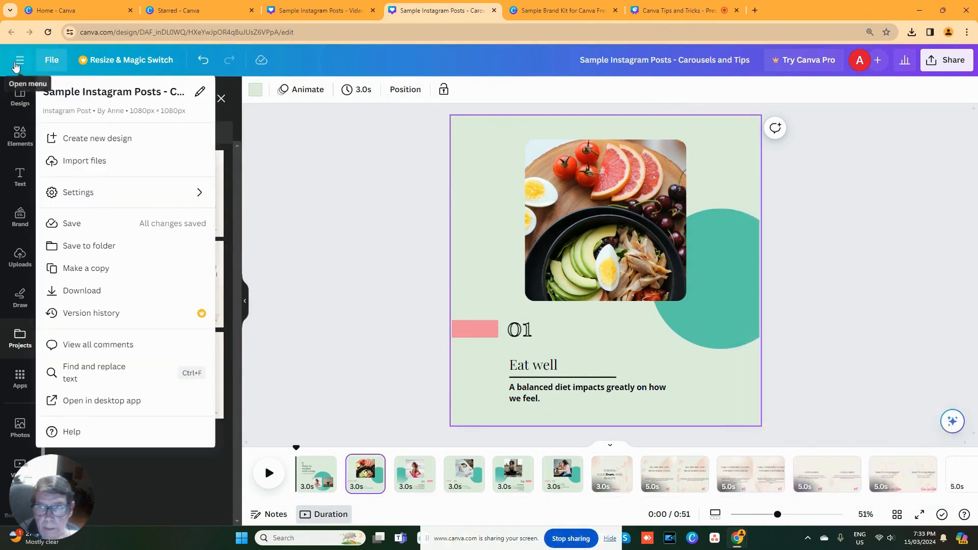
click(20, 60)
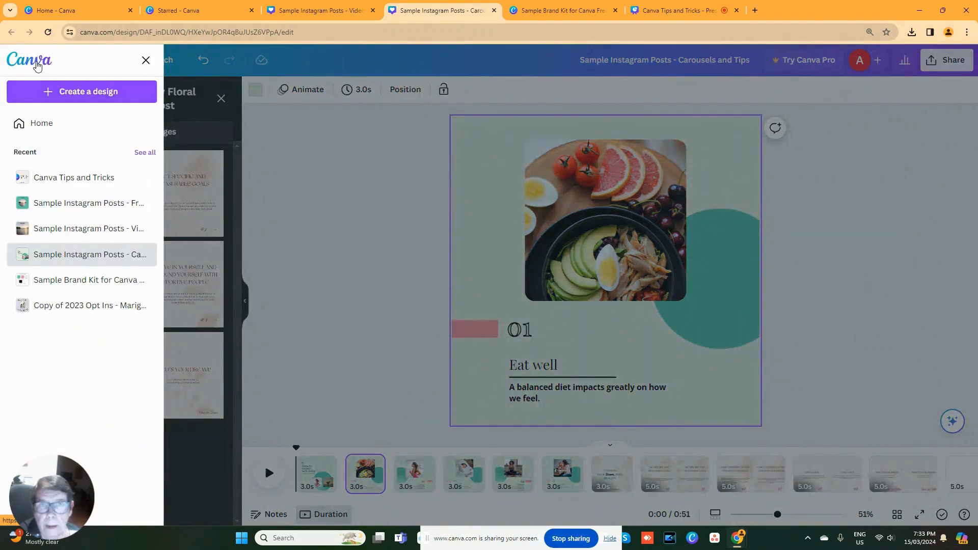
click(36, 63)
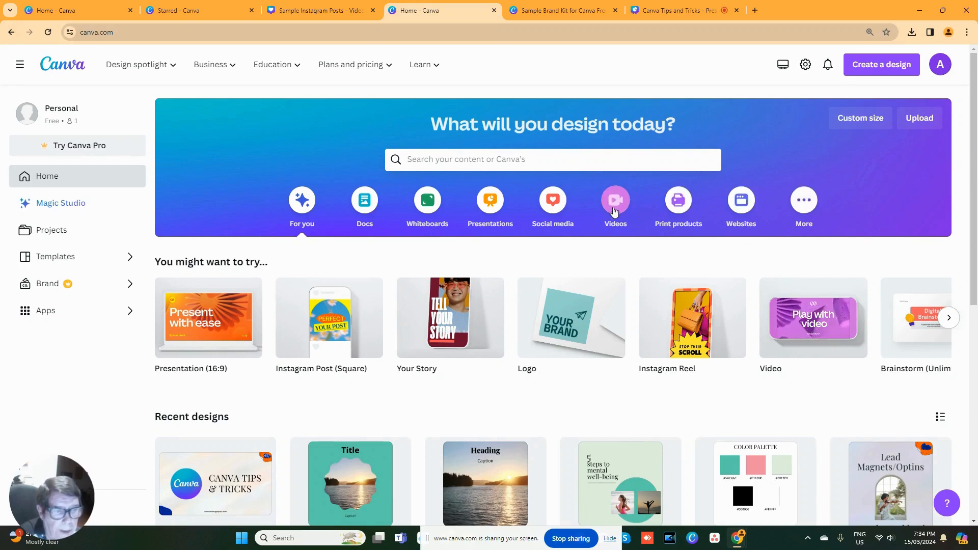
click(614, 201)
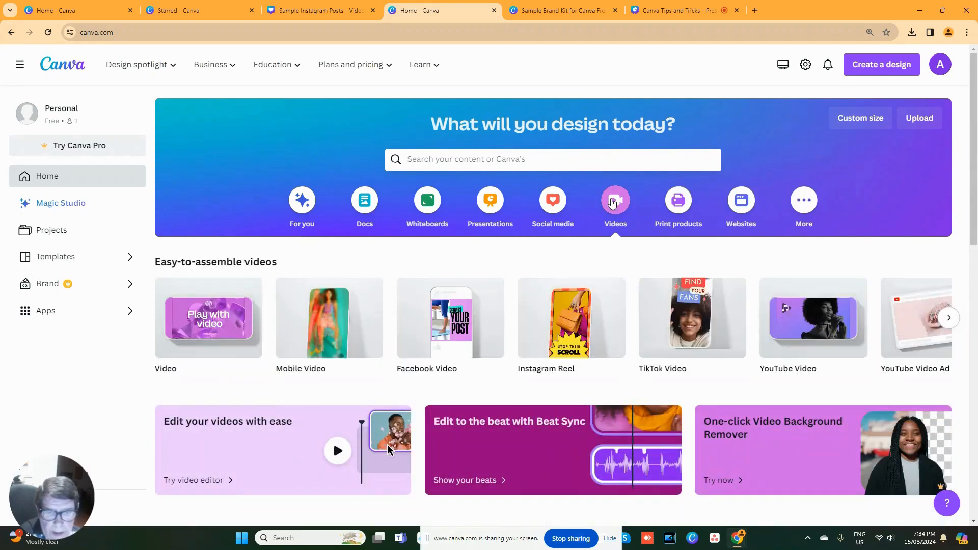
click(322, 350)
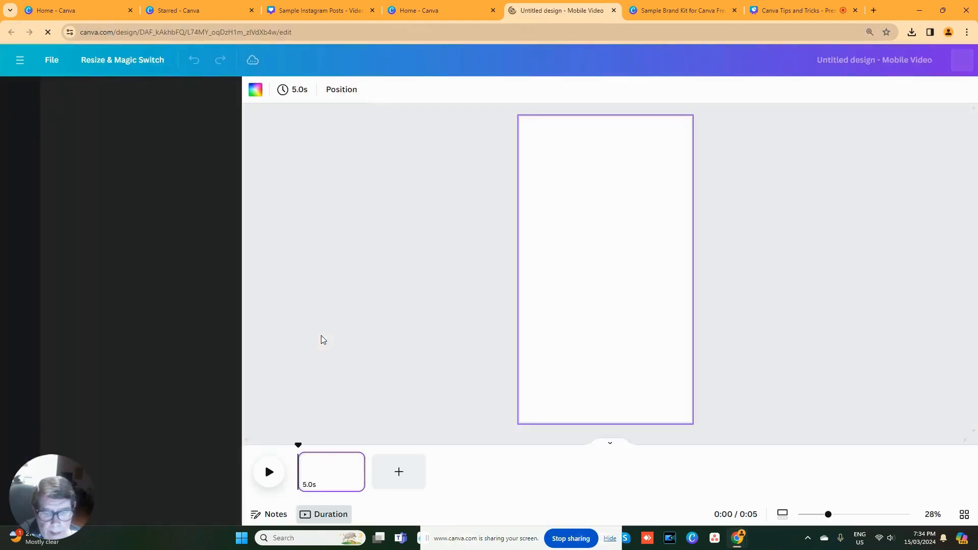
- Add five blank pages to the mobile video design
click(401, 470)
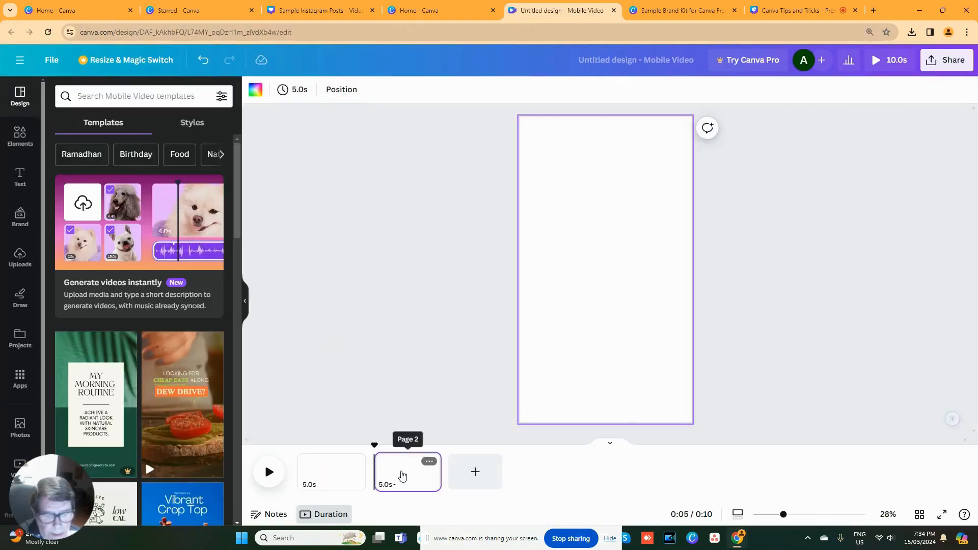
click(471, 483)
click(545, 481)
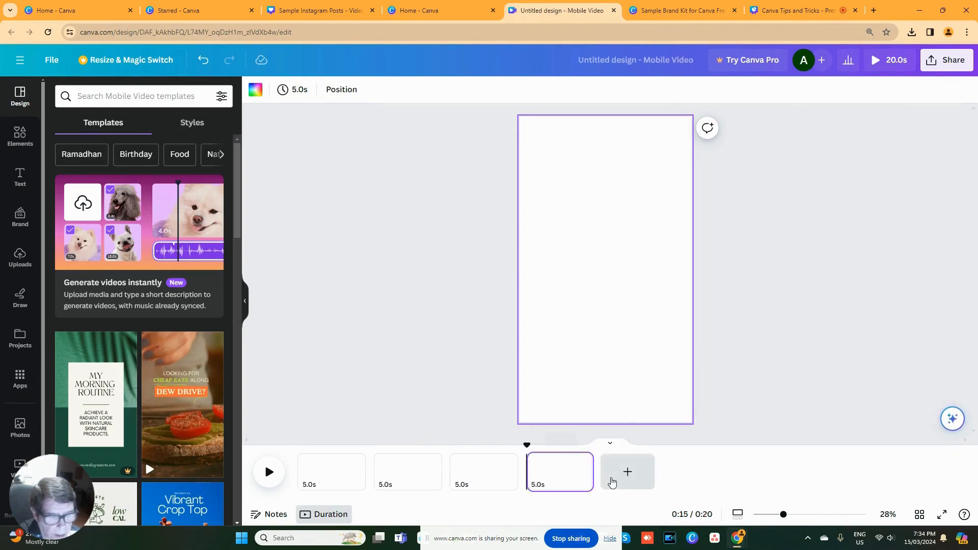
click(629, 479)
click(718, 477)
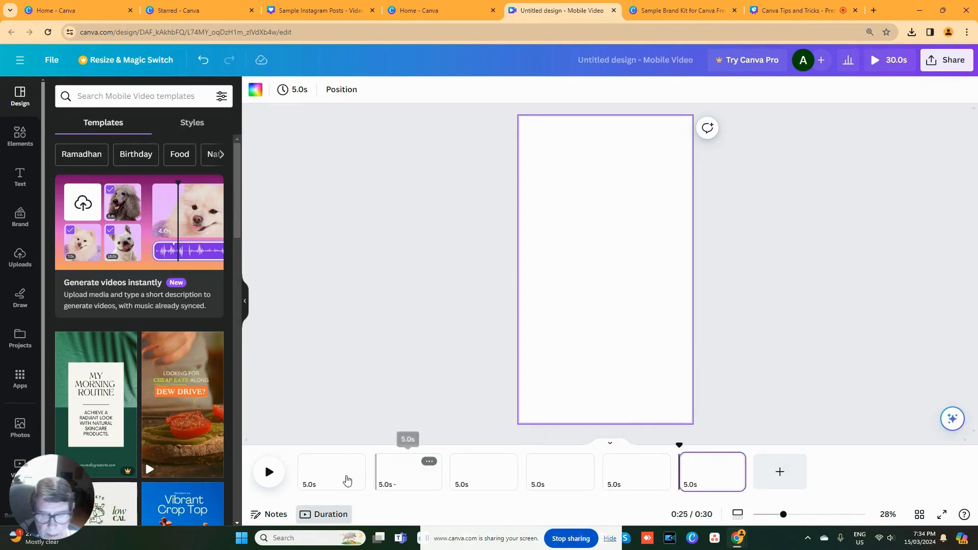
- Fill page 1 with the "5 steps to mental well-being" cover from the Sample Instagram Posts - Carousels and Tips design
click(311, 477)
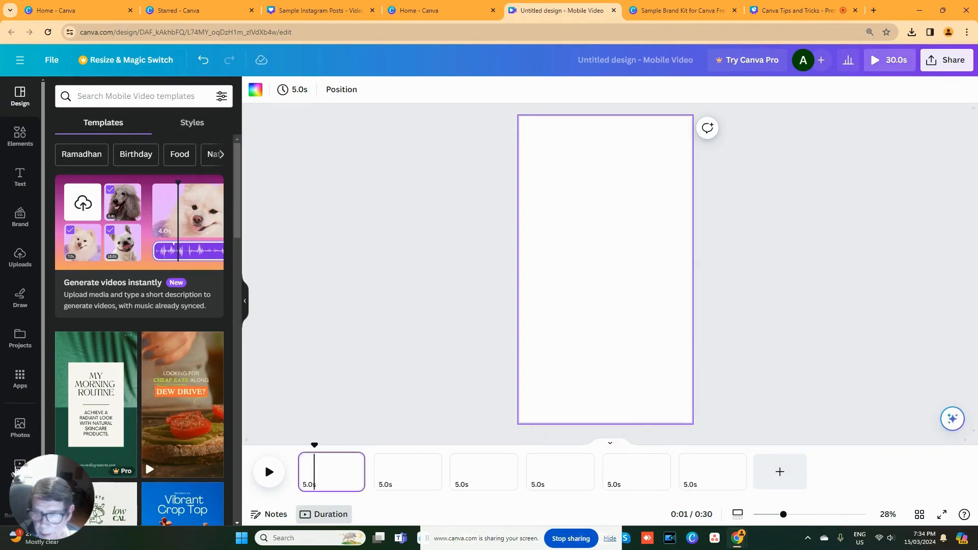
click(19, 338)
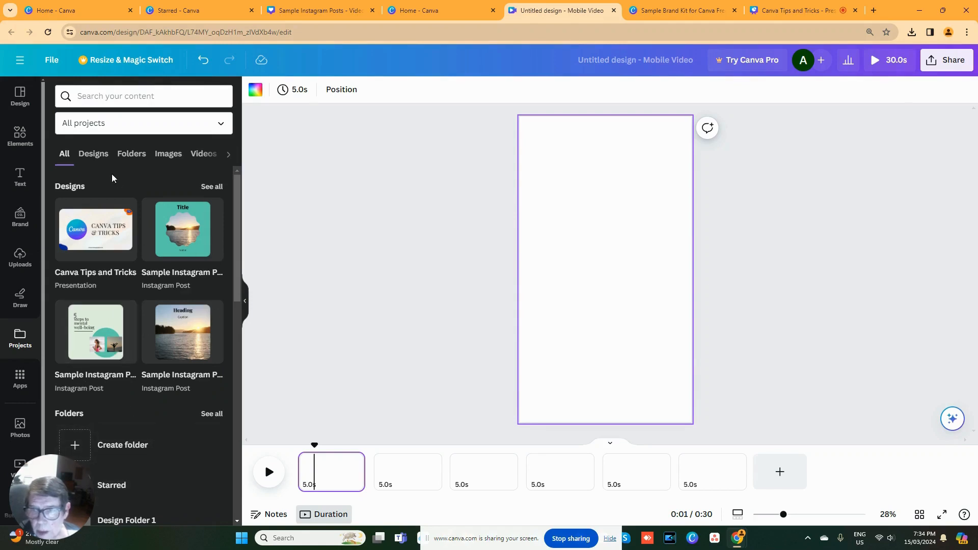
click(102, 159)
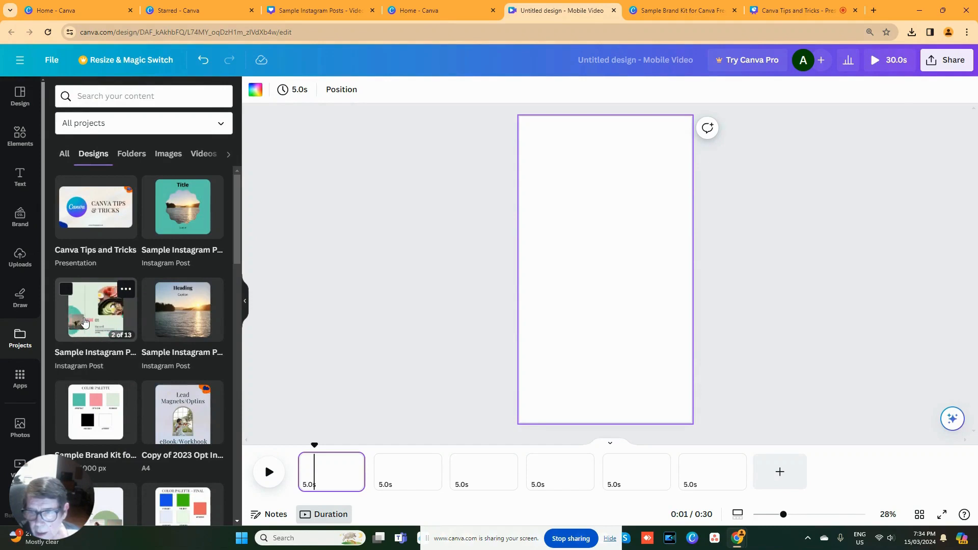
click(85, 322)
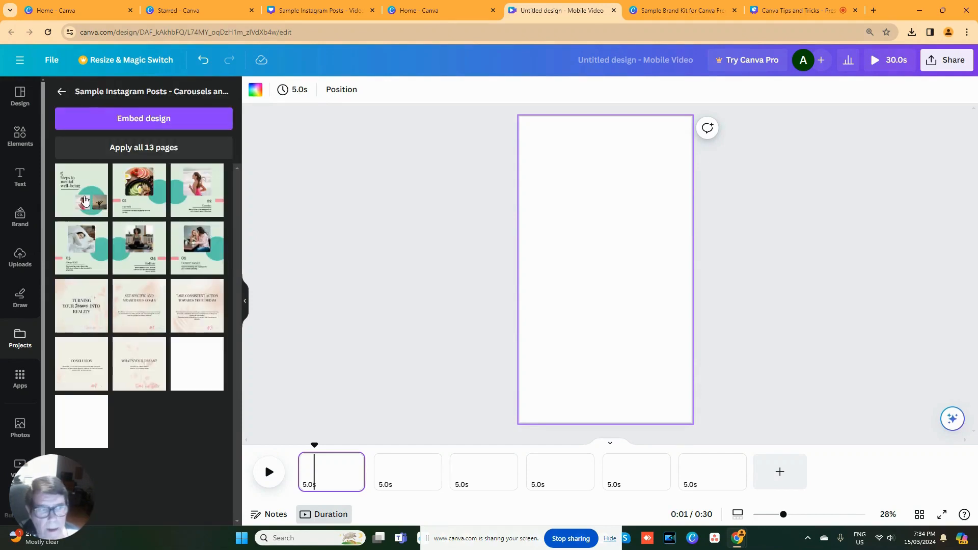
click(85, 200)
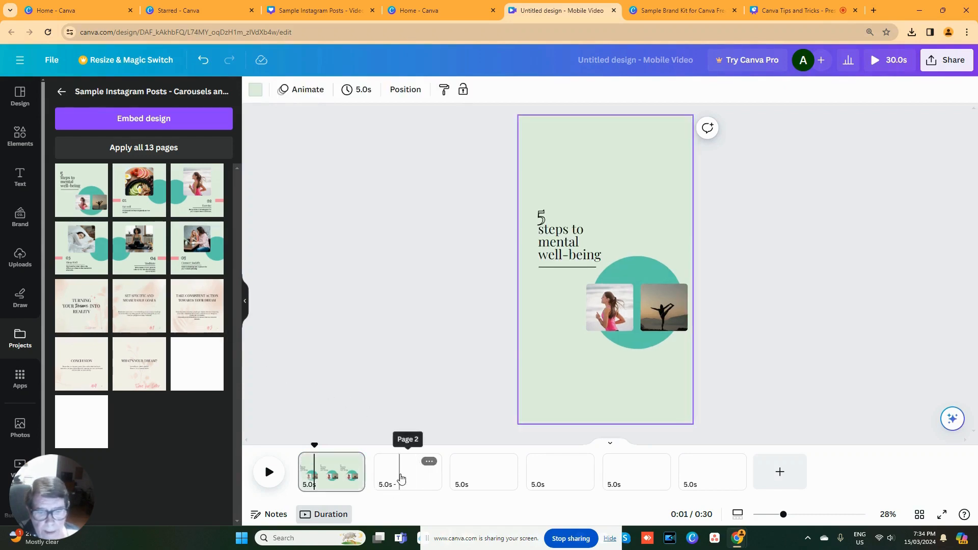
- Apply the carousel's "Eat well" page to page 2 and its "Exercise" page to page 3
click(401, 478)
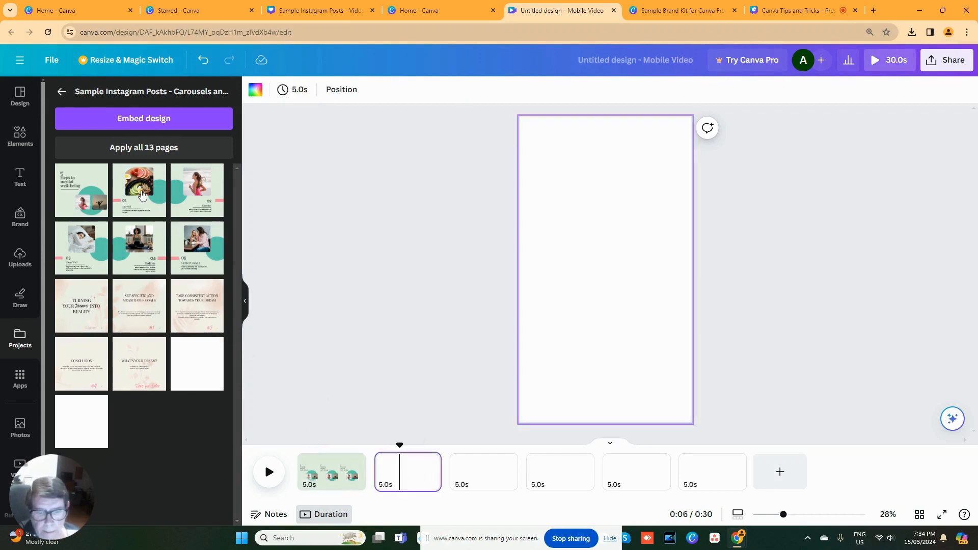
click(149, 204)
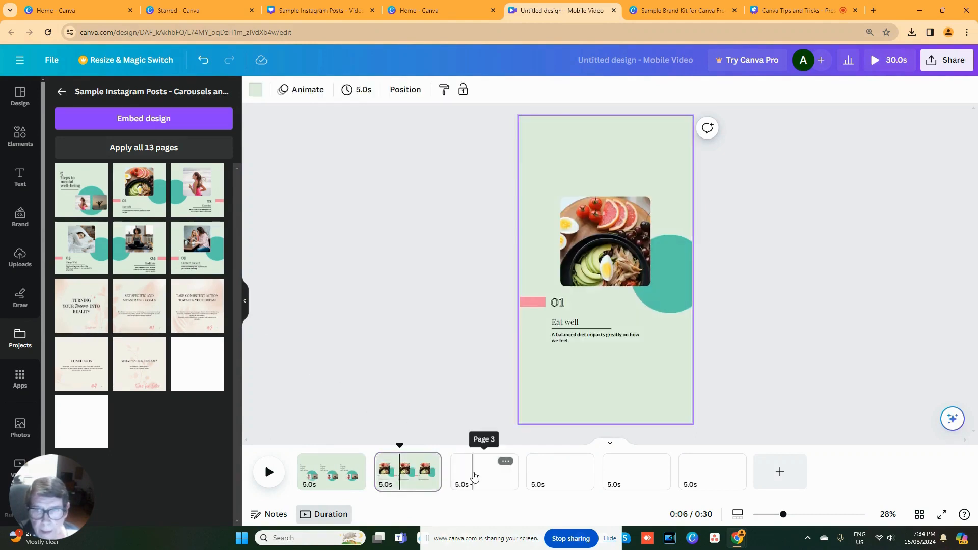
click(473, 464)
click(187, 193)
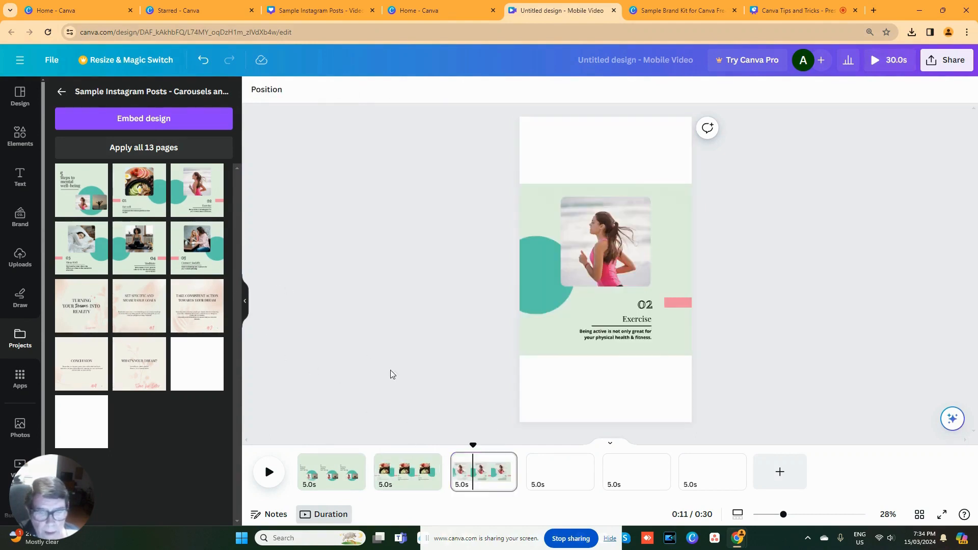
- Apply the carousel's "Sleep Well" page to page 4, "Meditate" to page 5 and "Connect Socially" to page 6
click(567, 479)
click(83, 252)
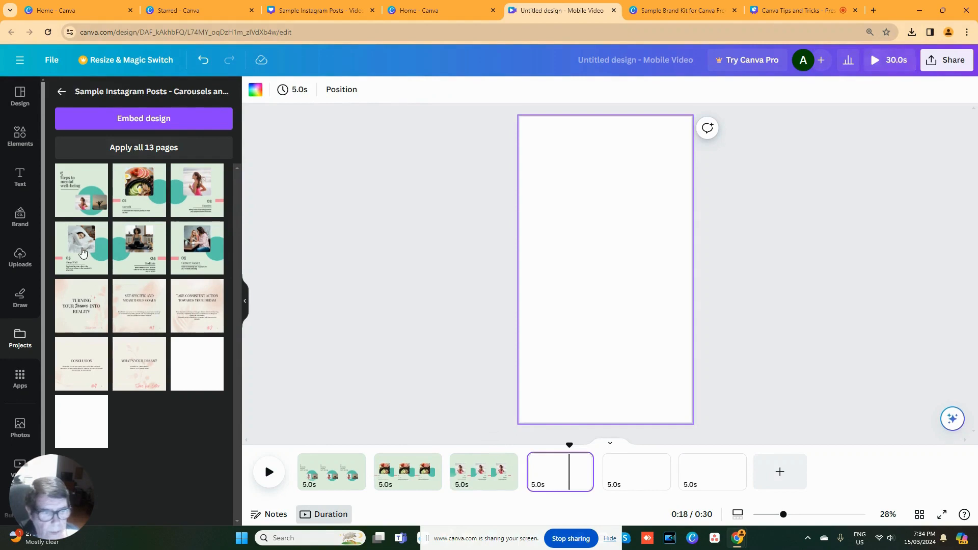
click(630, 471)
click(128, 254)
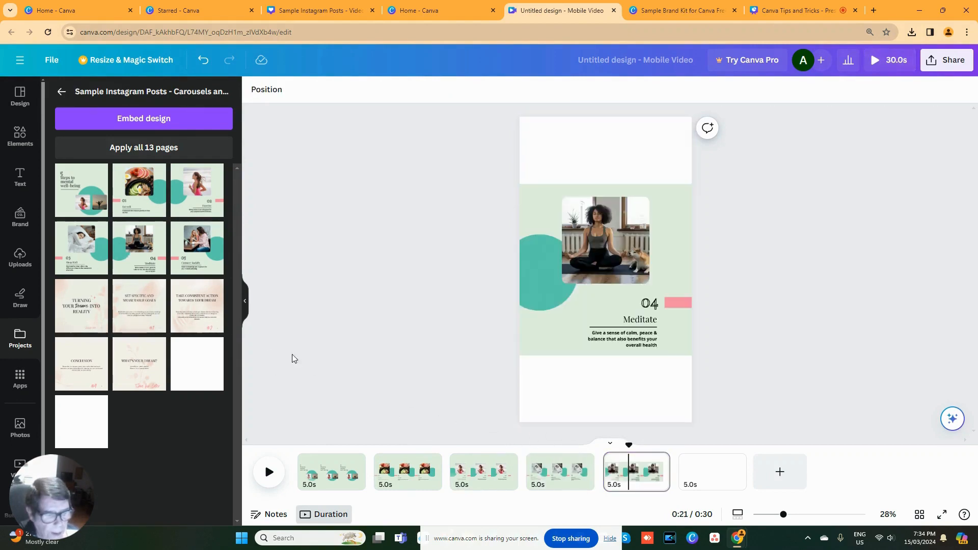
click(727, 473)
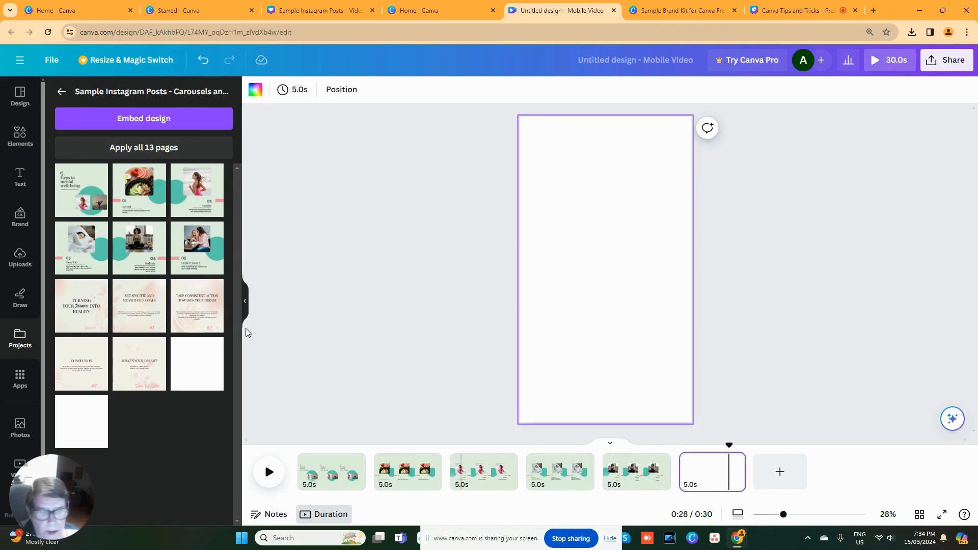
click(207, 260)
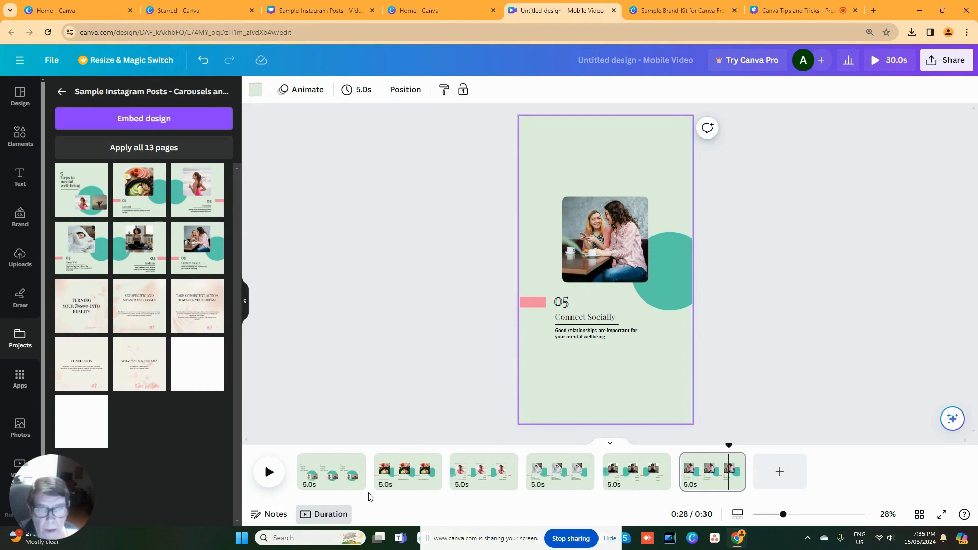
- Set the page timing to 3 seconds and apply it to all six pages
click(362, 96)
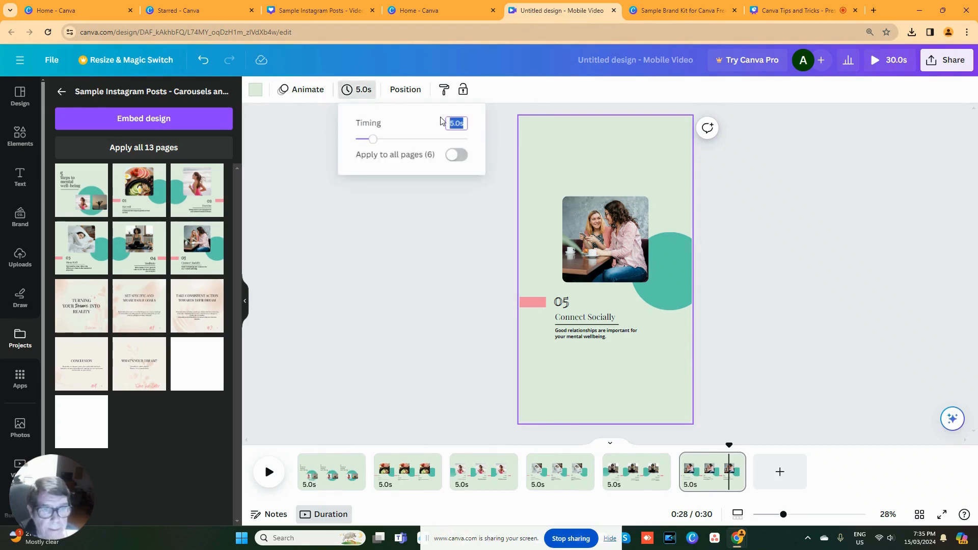
text(3)
click(457, 154)
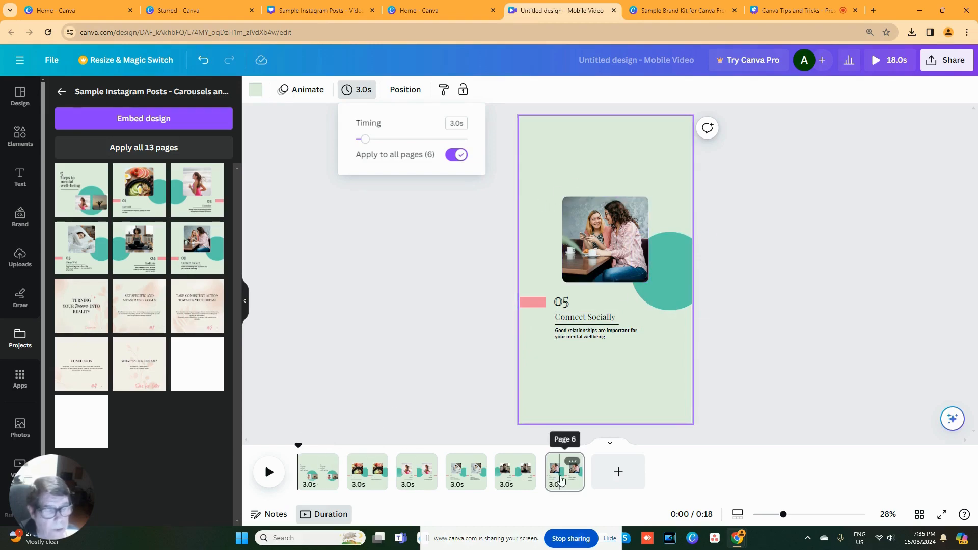
- Download all six pages as an MP4 video, then play the downloaded file and close the player
click(946, 61)
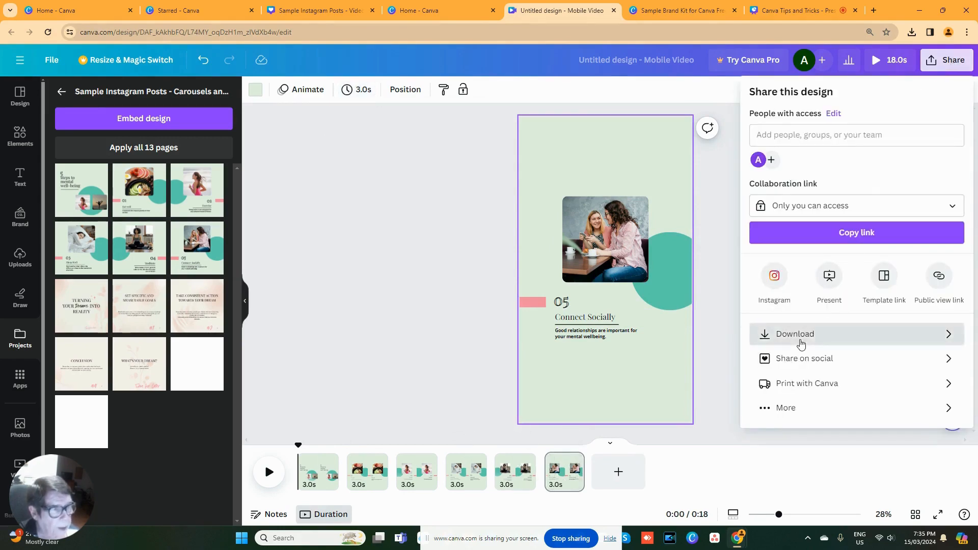
click(816, 334)
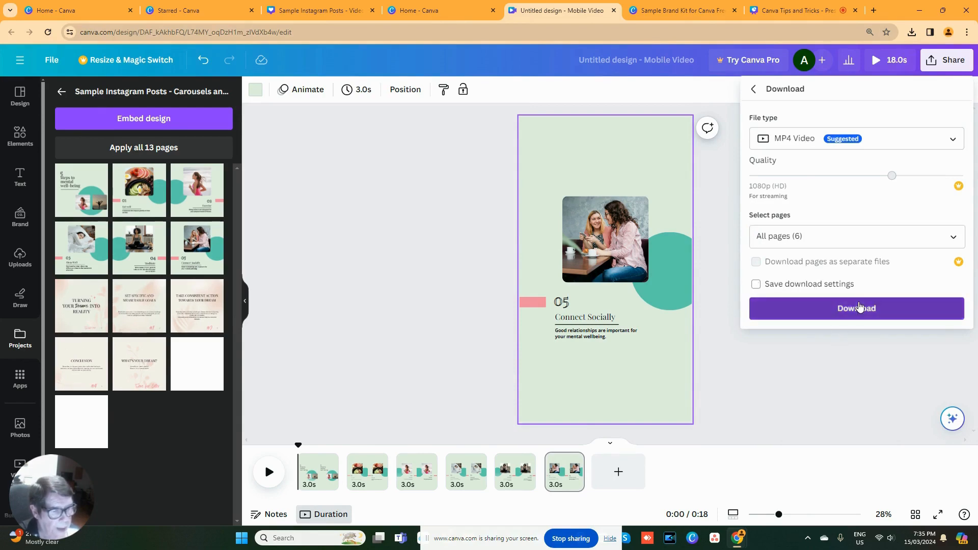
click(862, 308)
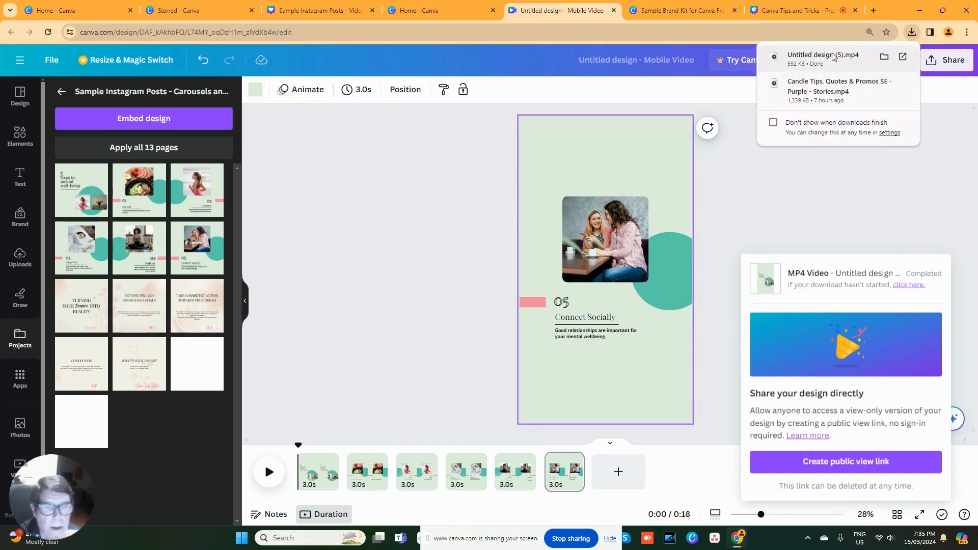
click(848, 67)
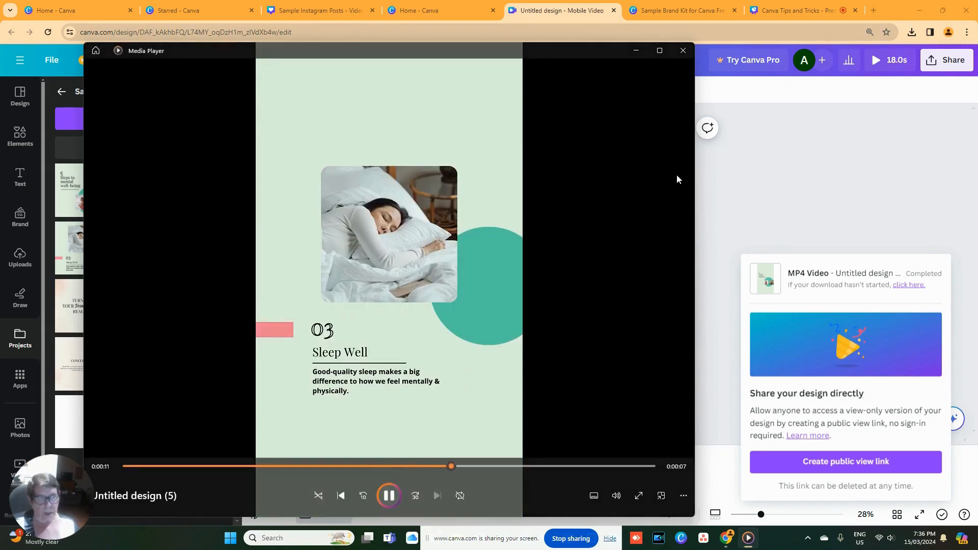
click(684, 50)
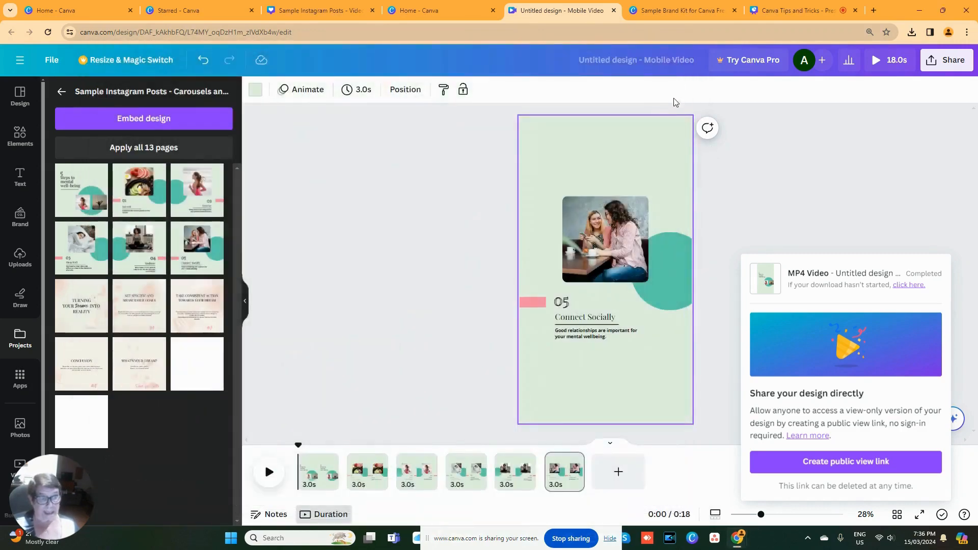